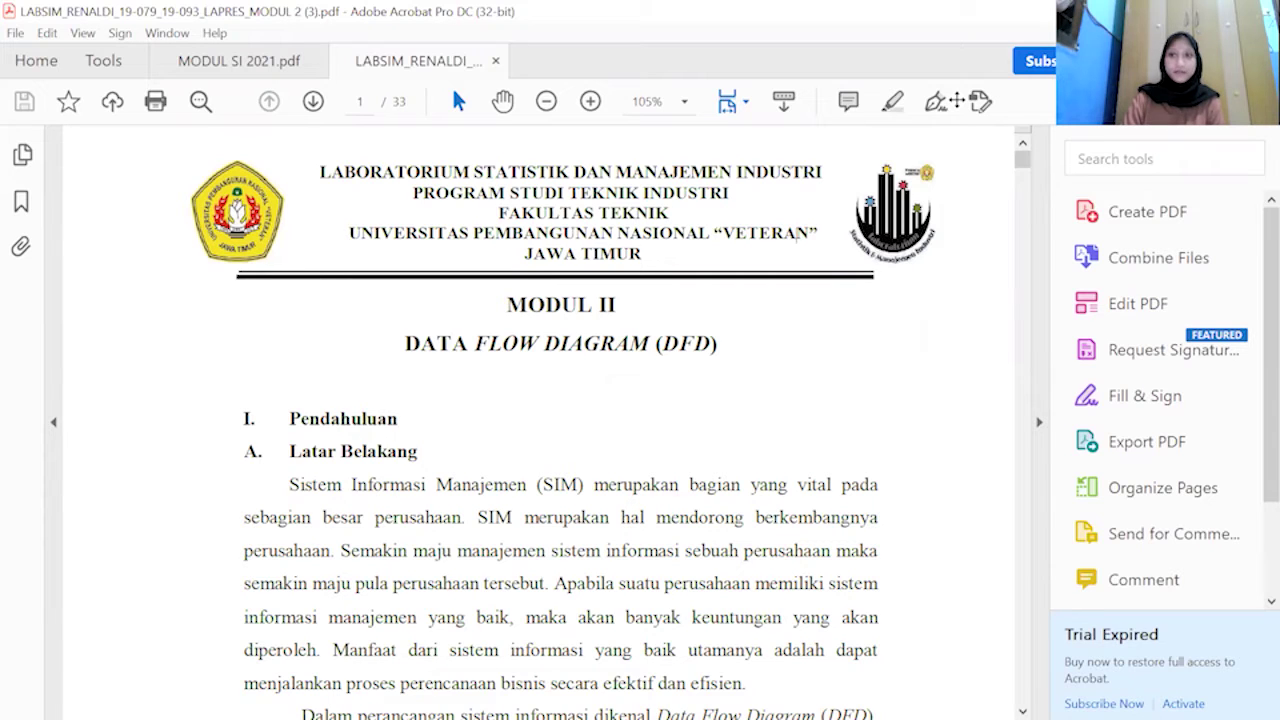
Read the Latar Belakang section of the Modul II Data Flow Diagram report, through the Toko buku Tri Sukma case.
{"action": "scroll", "coordinate": [892, 208], "scroll_direction": "down", "scroll_amount": 4}
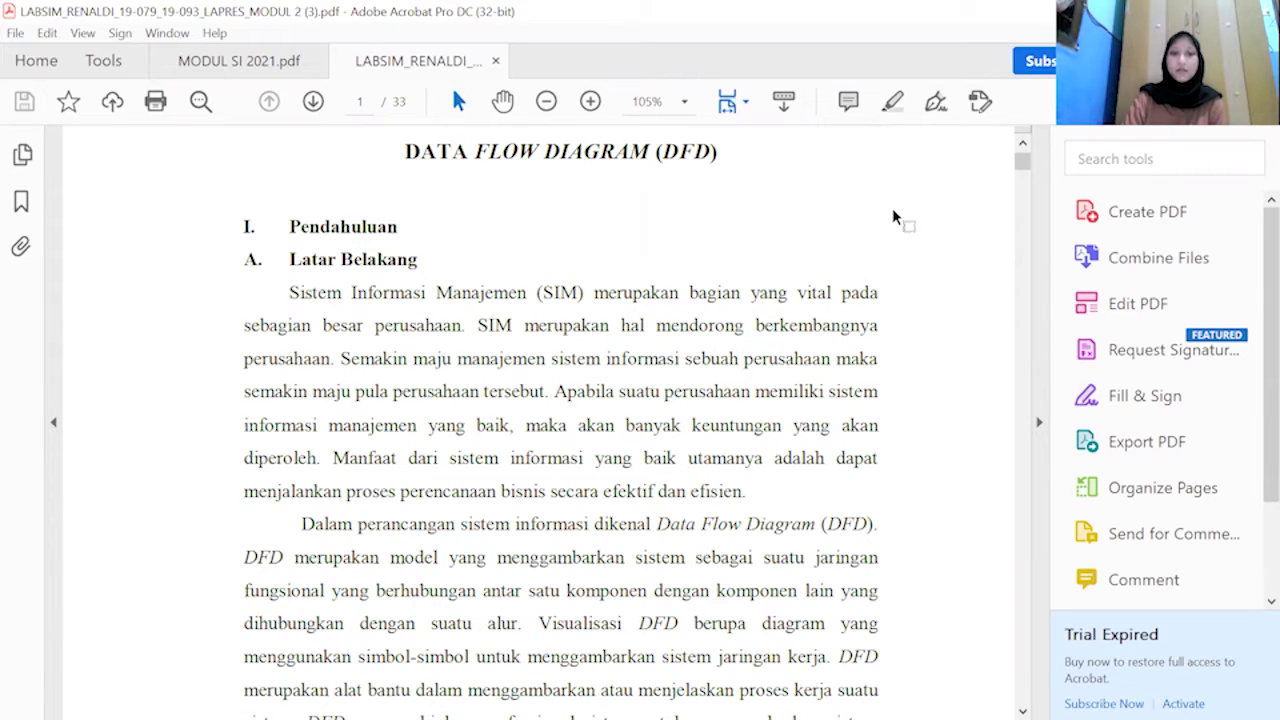
{"action": "scroll", "coordinate": [893, 214], "scroll_direction": "down", "scroll_amount": 2}
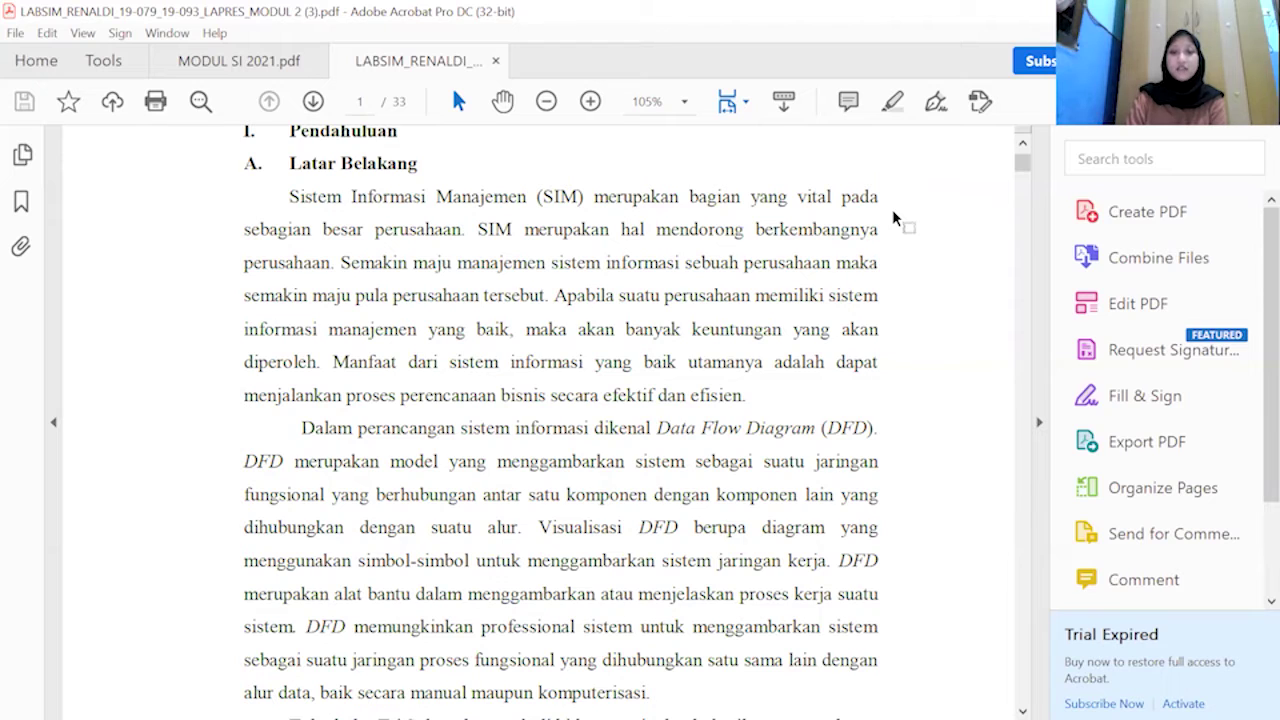
{"action": "scroll", "coordinate": [806, 286], "scroll_direction": "down", "scroll_amount": 2}
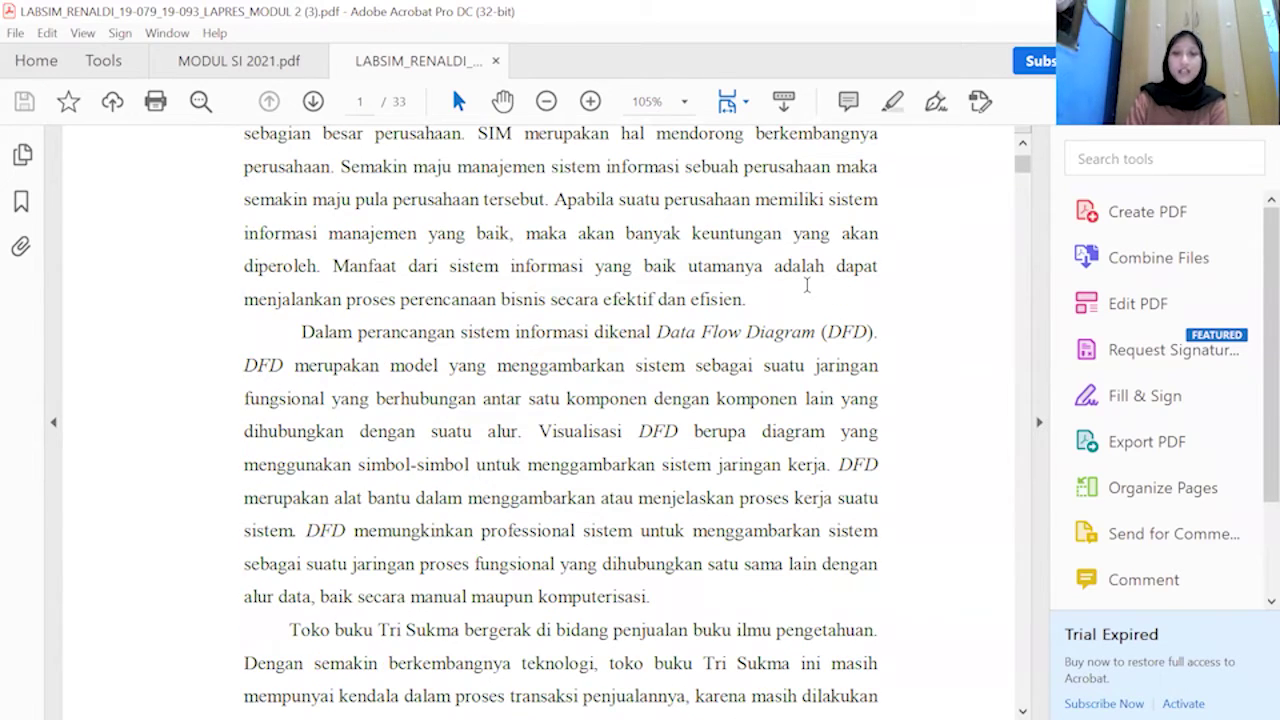
{"action": "scroll", "coordinate": [800, 284], "scroll_direction": "down", "scroll_amount": 1}
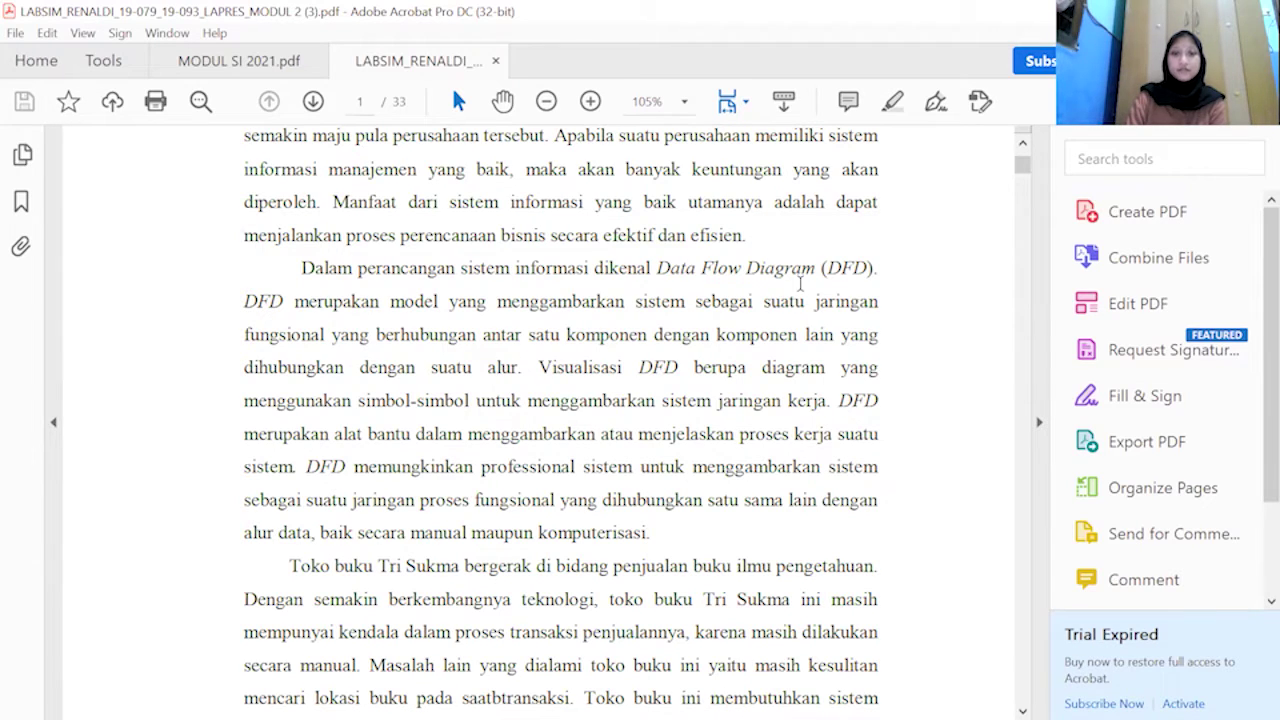
{"action": "scroll", "coordinate": [800, 284], "scroll_direction": "down", "scroll_amount": 1}
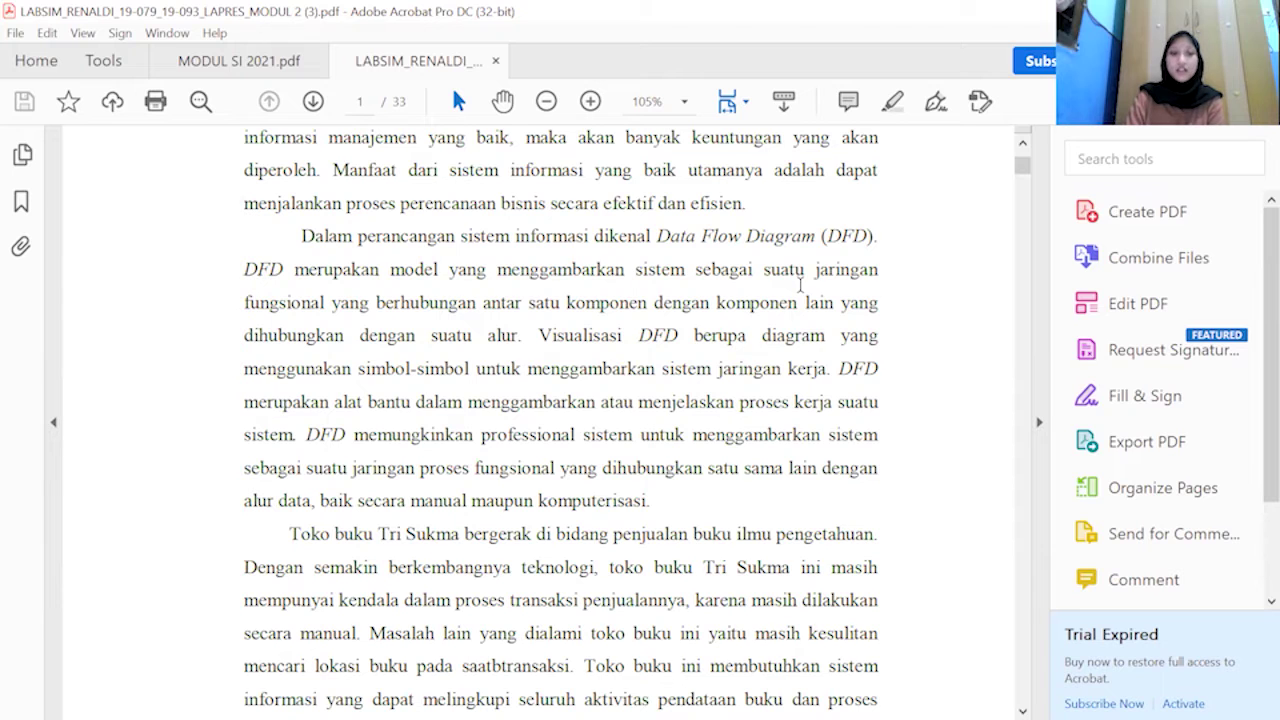
{"action": "scroll", "coordinate": [800, 287], "scroll_direction": "down", "scroll_amount": 5}
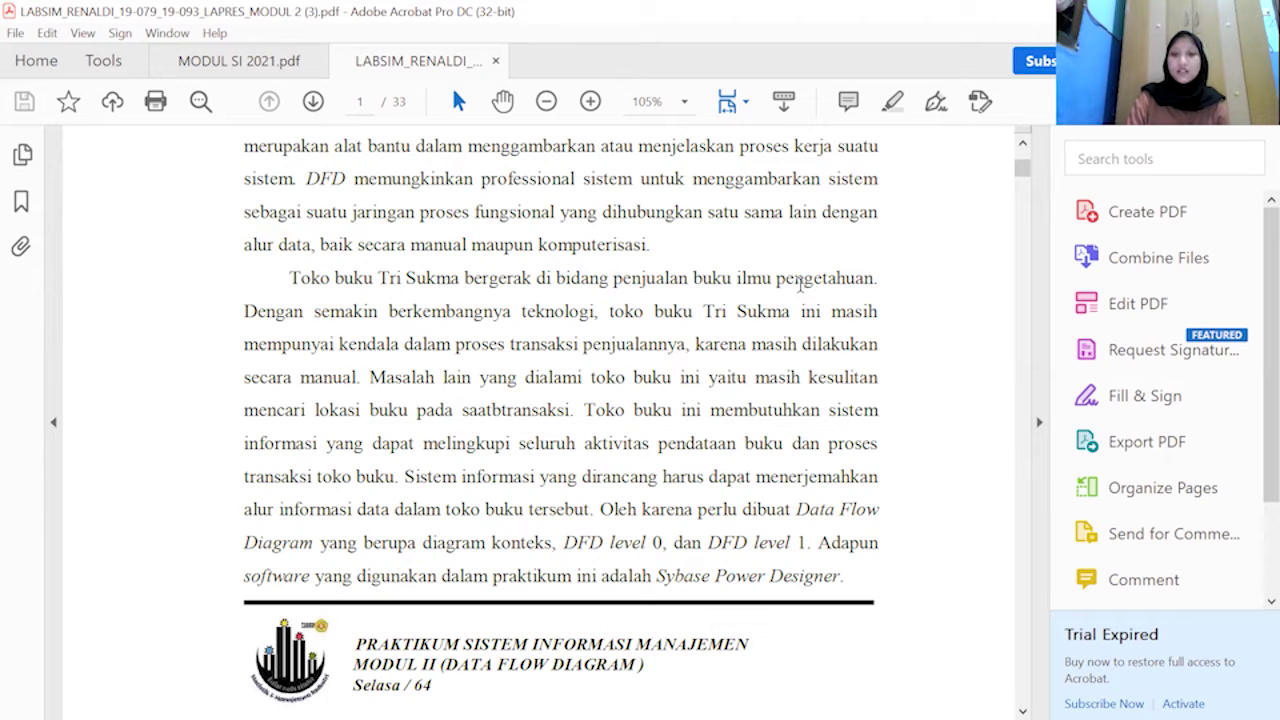
Read the Rumusan Masalah and Tujuan Praktikum sections of the report.
{"action": "scroll", "coordinate": [800, 283], "scroll_direction": "down", "scroll_amount": 8}
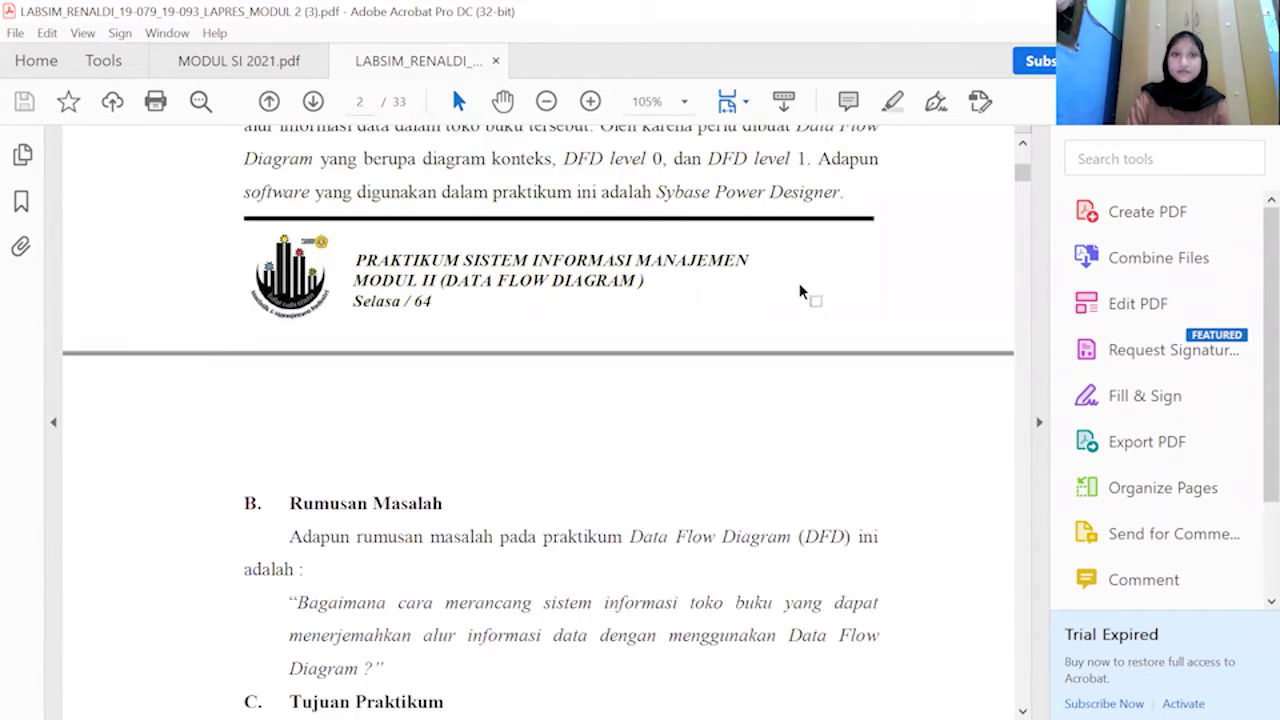
{"action": "scroll", "coordinate": [800, 291], "scroll_direction": "down", "scroll_amount": 3}
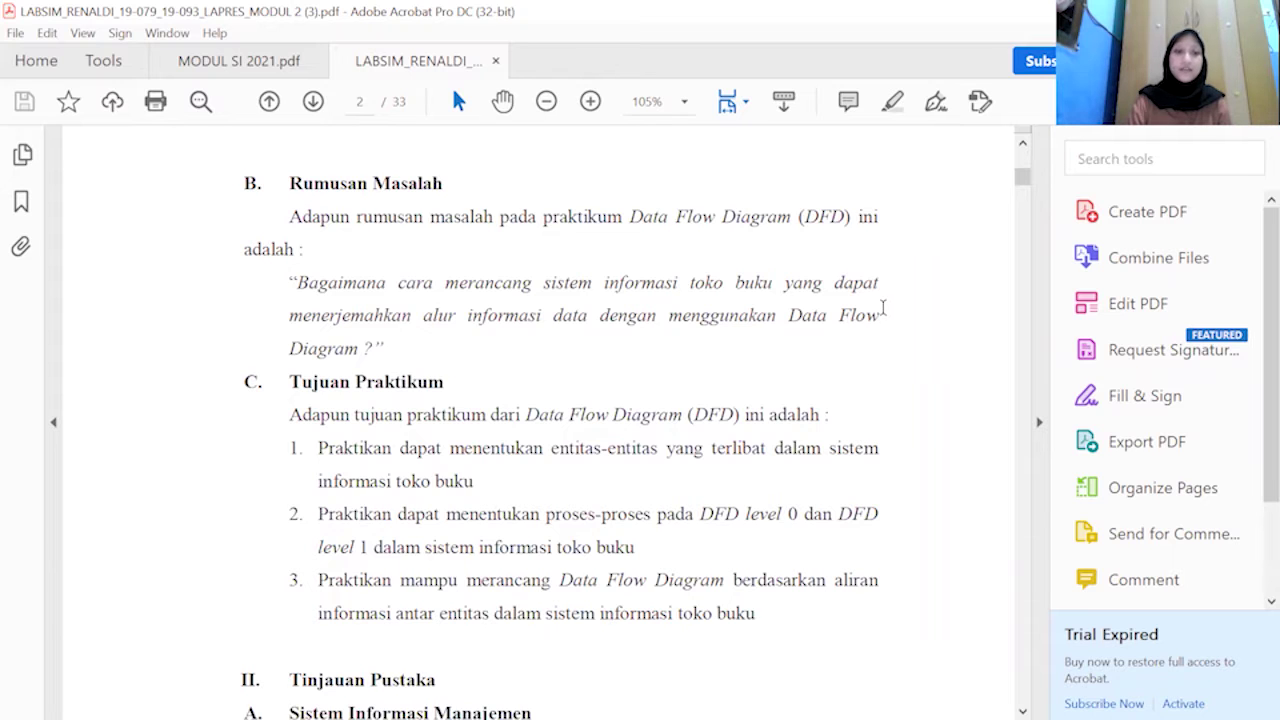
{"action": "scroll", "coordinate": [884, 305], "scroll_direction": "down", "scroll_amount": 2}
{"action": "scroll", "coordinate": [883, 307], "scroll_direction": "down", "scroll_amount": 1}
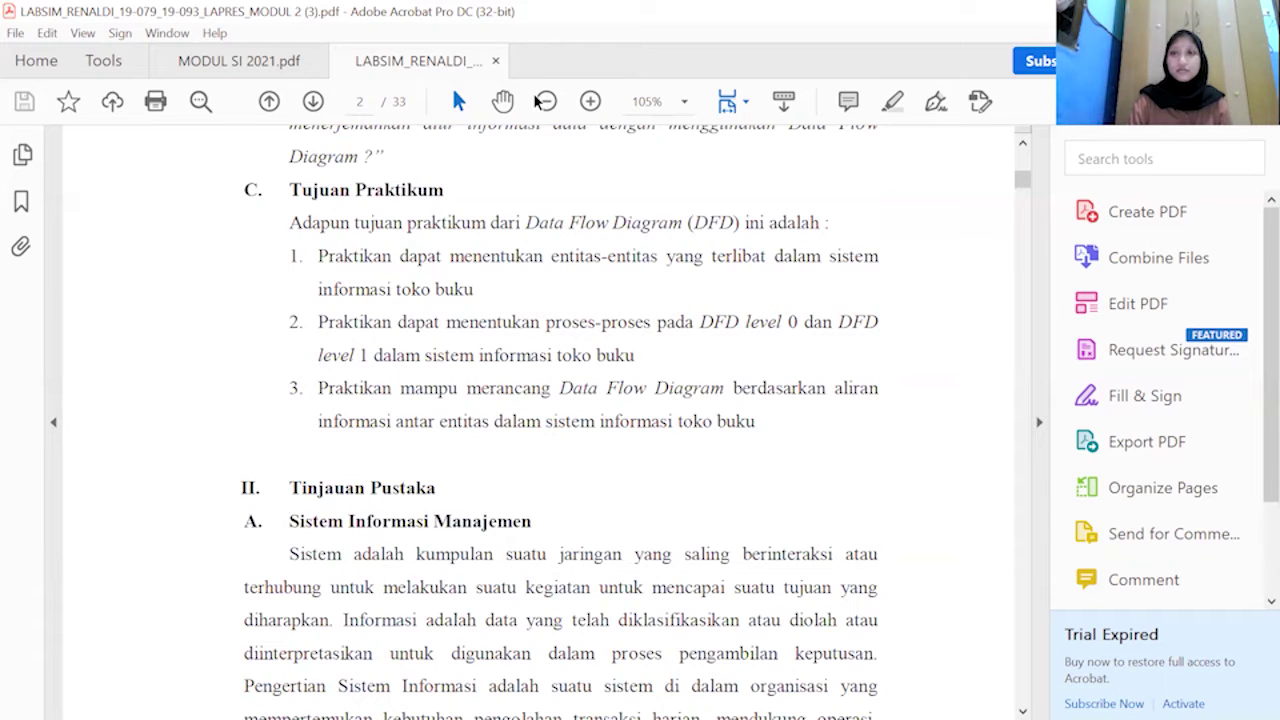
Review the Tinjauan Pustaka chapter from Sistem Informasi Manajemen and system design up to the Fungsi DFD heading.
{"action": "scroll", "coordinate": [1000, 127], "scroll_direction": "down", "scroll_amount": 3}
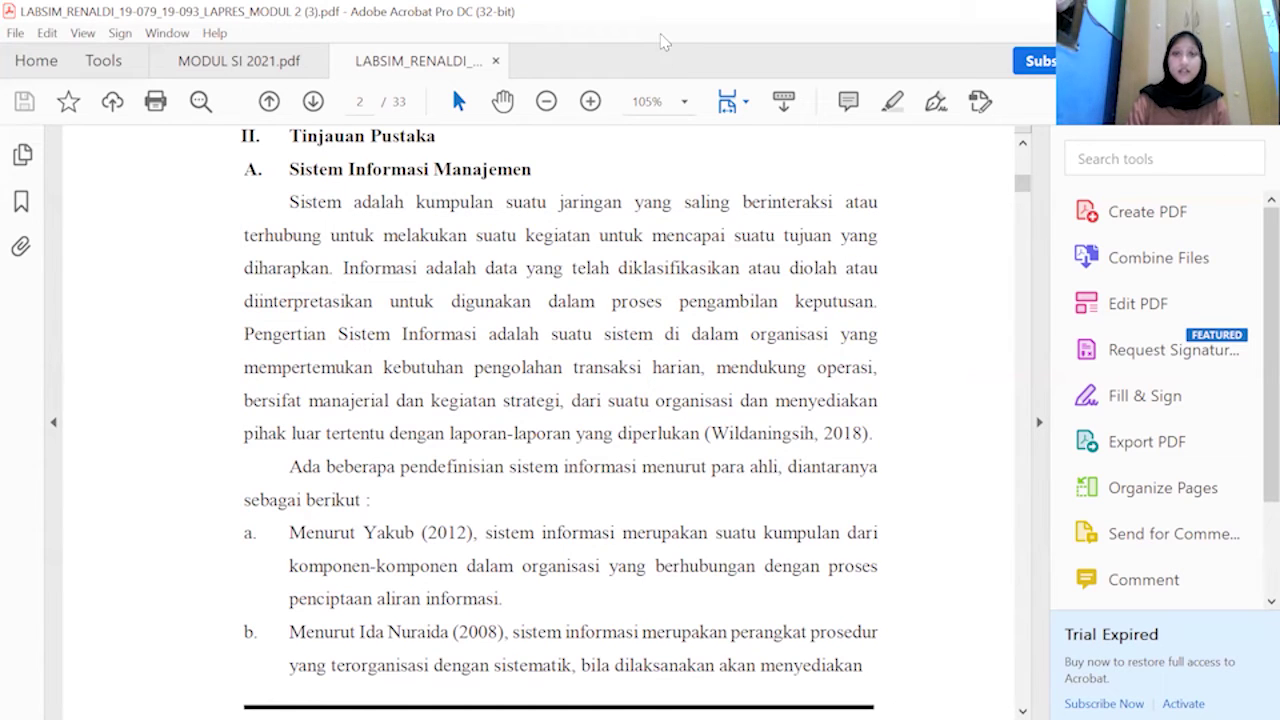
{"action": "scroll", "coordinate": [1004, 130], "scroll_direction": "down", "scroll_amount": 10}
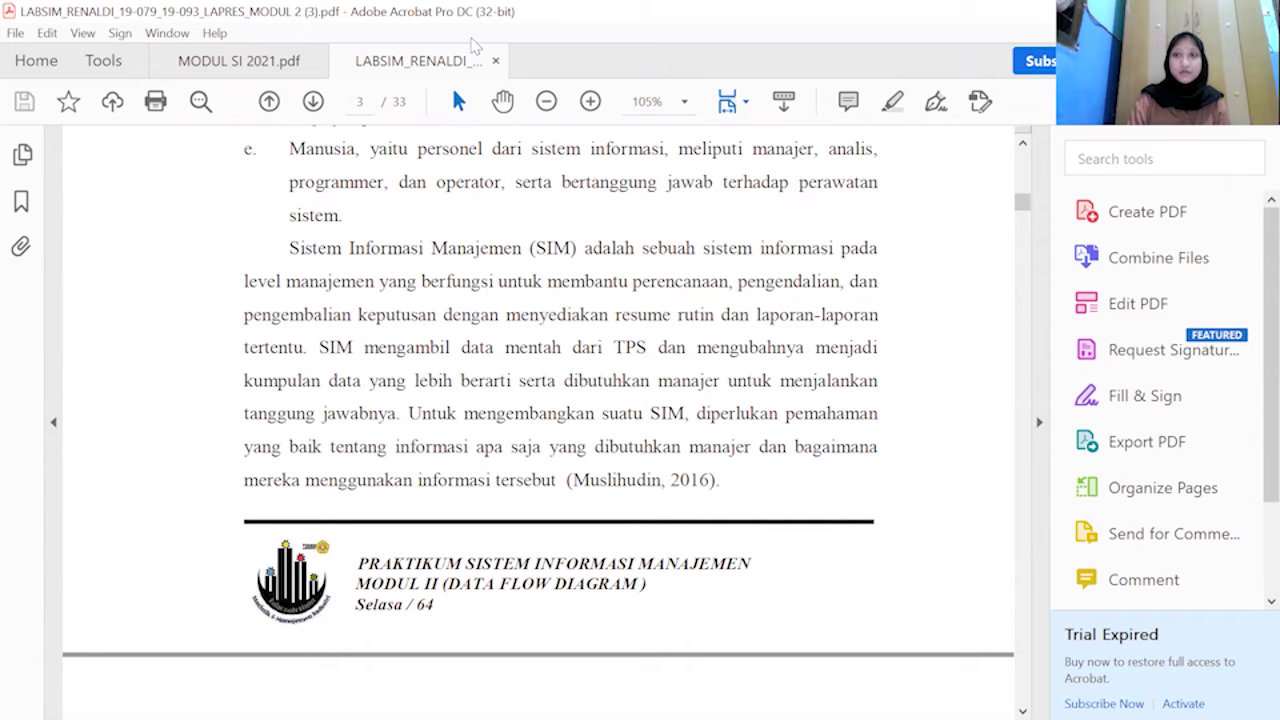
{"action": "scroll", "coordinate": [988, 133], "scroll_direction": "down", "scroll_amount": 10}
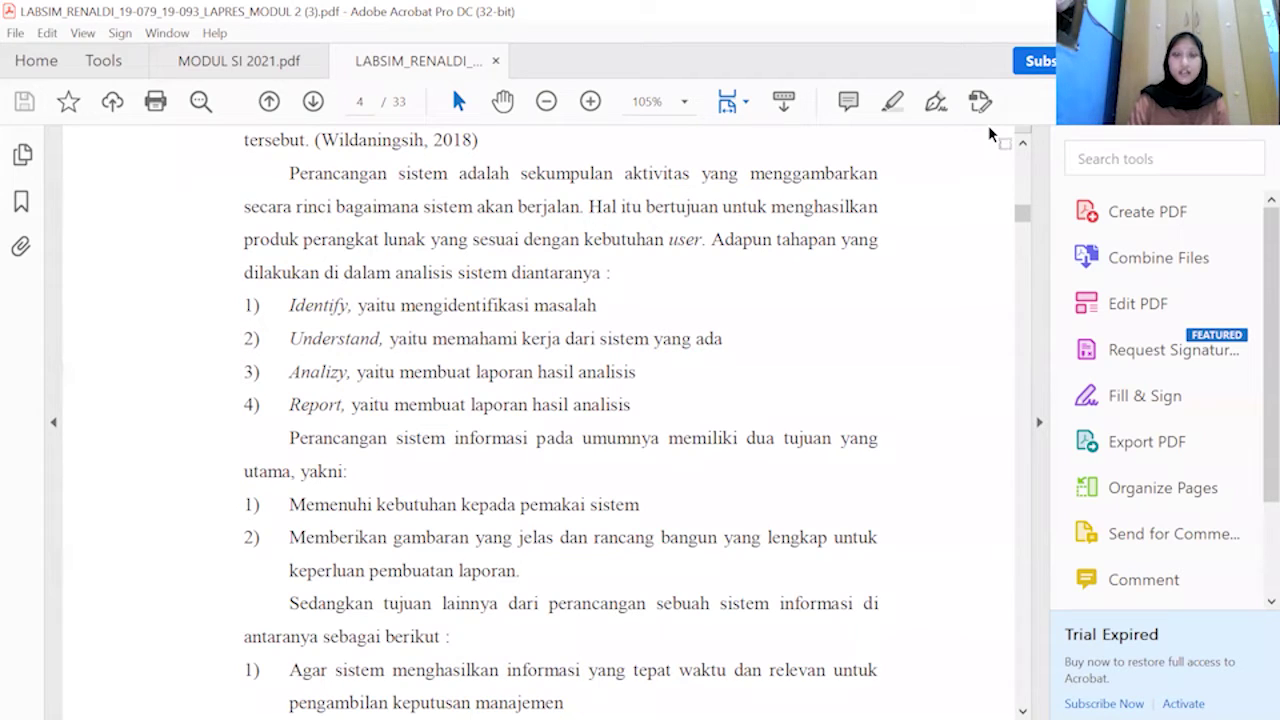
{"action": "scroll", "coordinate": [988, 125], "scroll_direction": "down", "scroll_amount": 2}
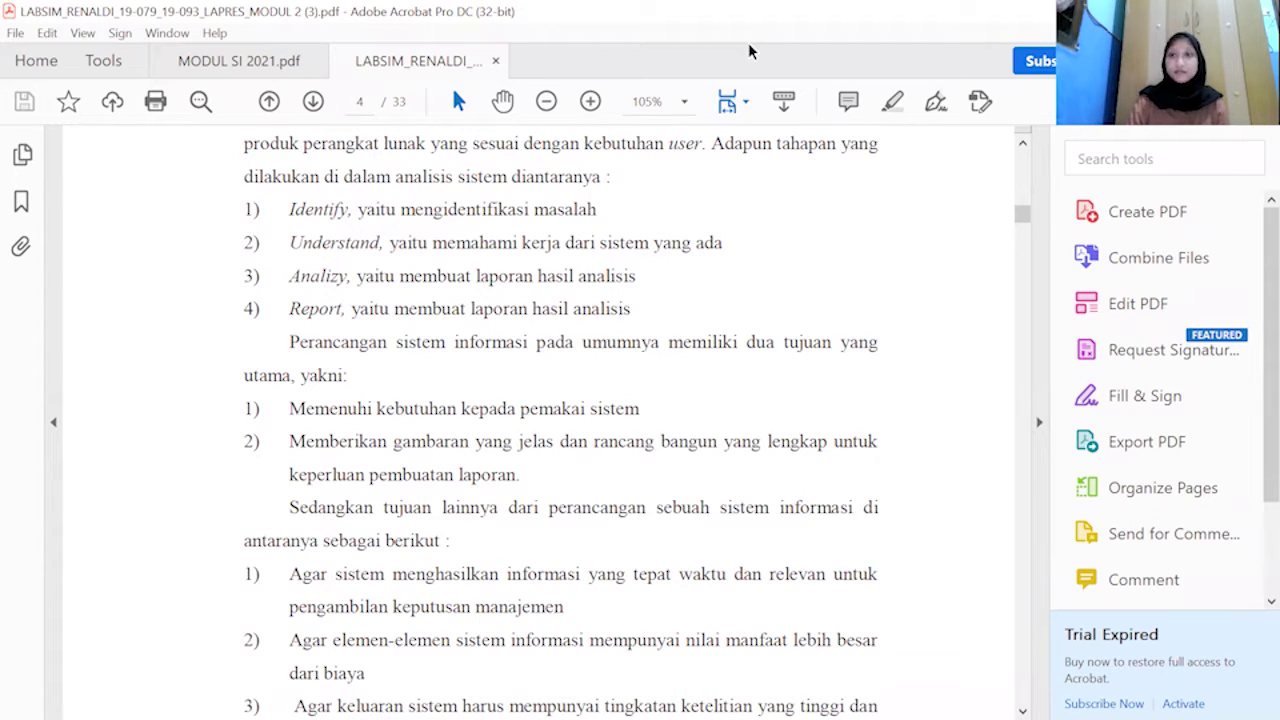
{"action": "scroll", "coordinate": [1008, 130], "scroll_direction": "down", "scroll_amount": 10}
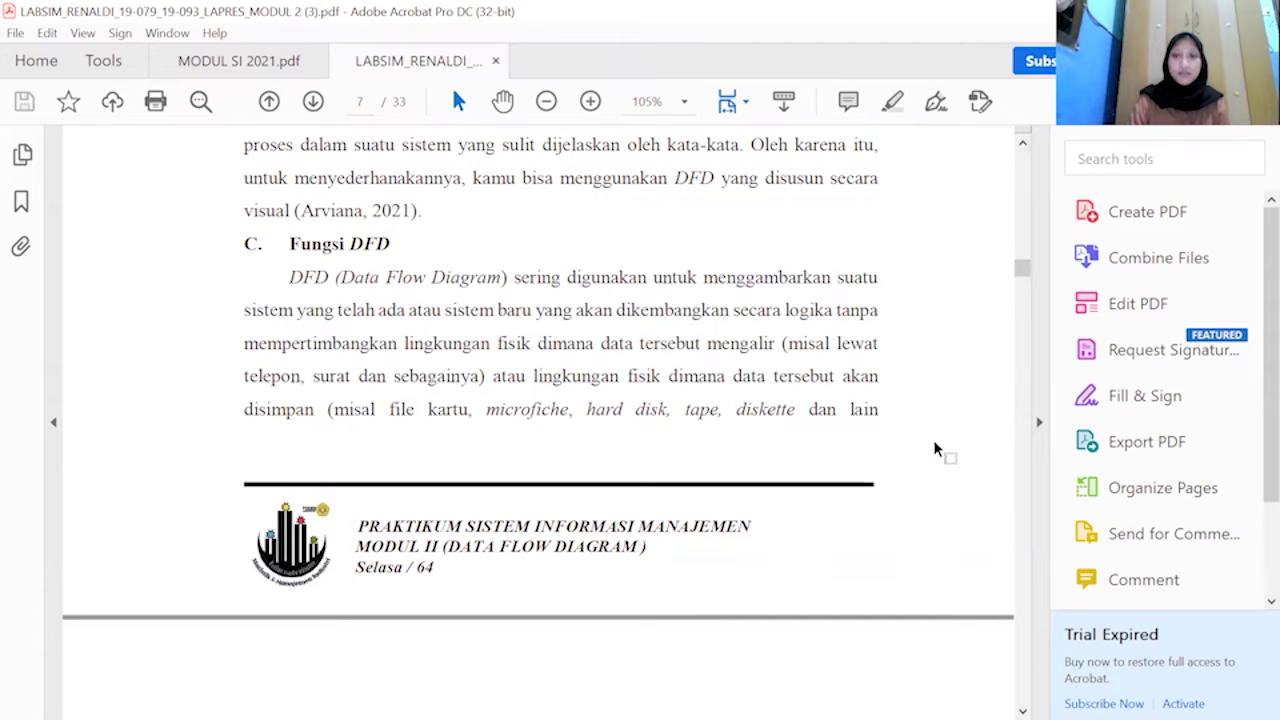
Read the Fungsi DFD section, covering the three main functions and the lettered list of further functions.
{"action": "scroll", "coordinate": [935, 449], "scroll_direction": "down", "scroll_amount": 5}
{"action": "scroll", "coordinate": [935, 449], "scroll_direction": "down", "scroll_amount": 4}
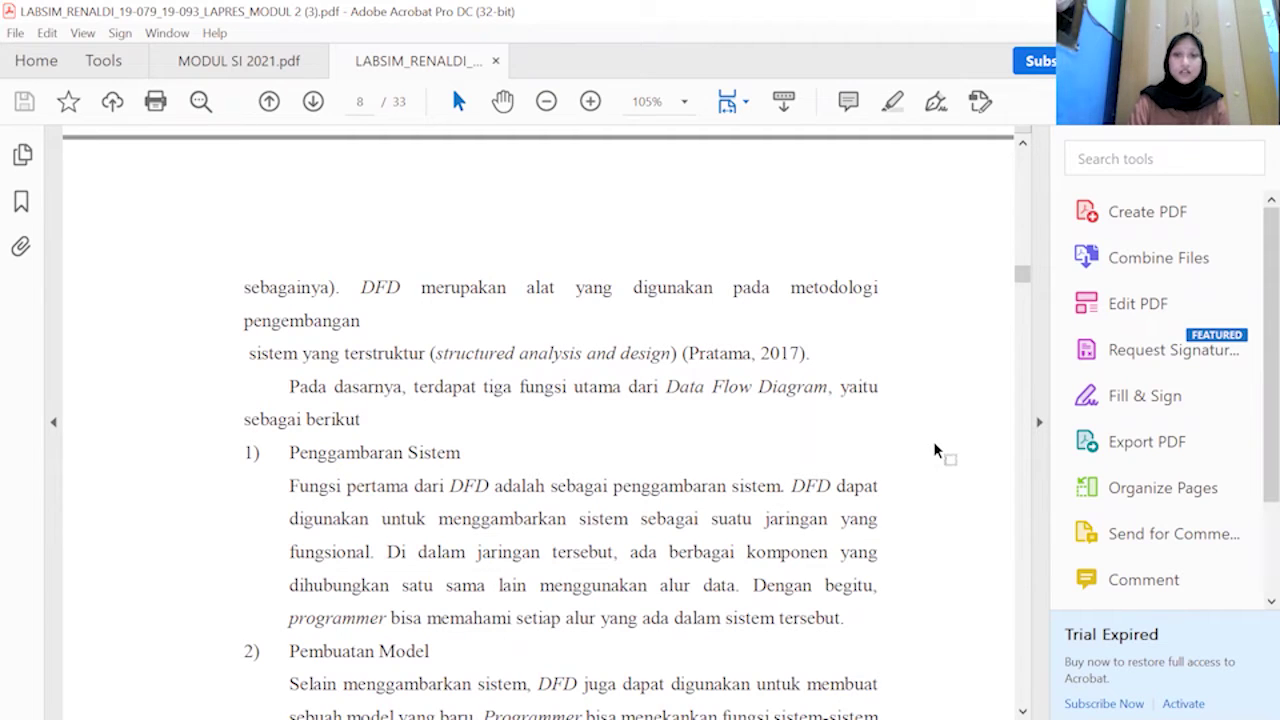
{"action": "scroll", "coordinate": [907, 428], "scroll_direction": "down", "scroll_amount": 2}
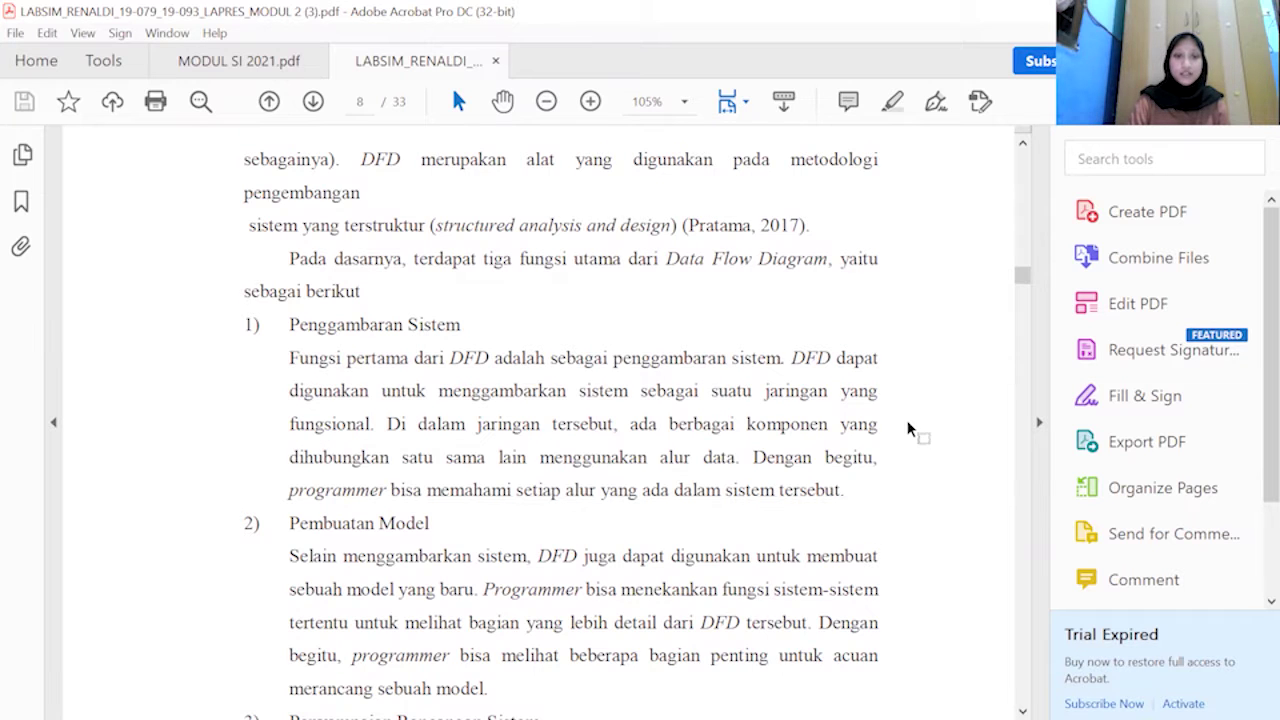
{"action": "scroll", "coordinate": [908, 428], "scroll_direction": "down", "scroll_amount": 2}
{"action": "scroll", "coordinate": [908, 428], "scroll_direction": "down", "scroll_amount": 2}
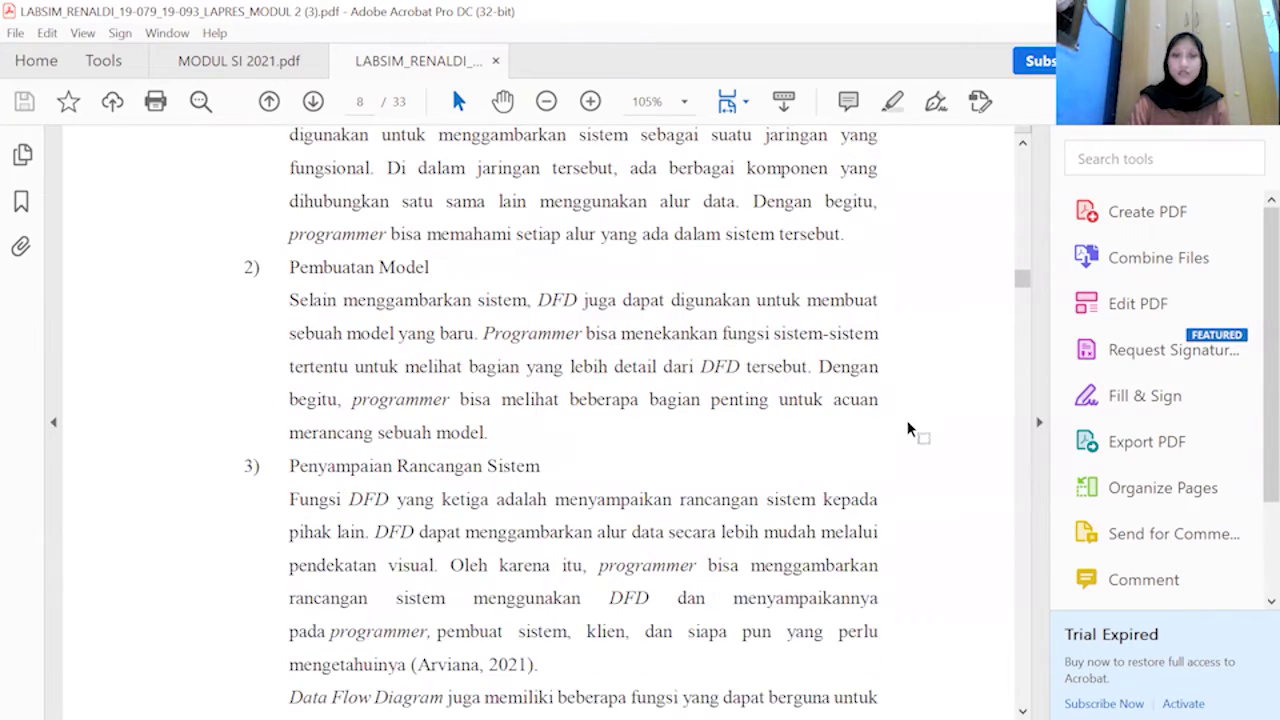
{"action": "scroll", "coordinate": [907, 421], "scroll_direction": "down", "scroll_amount": 2}
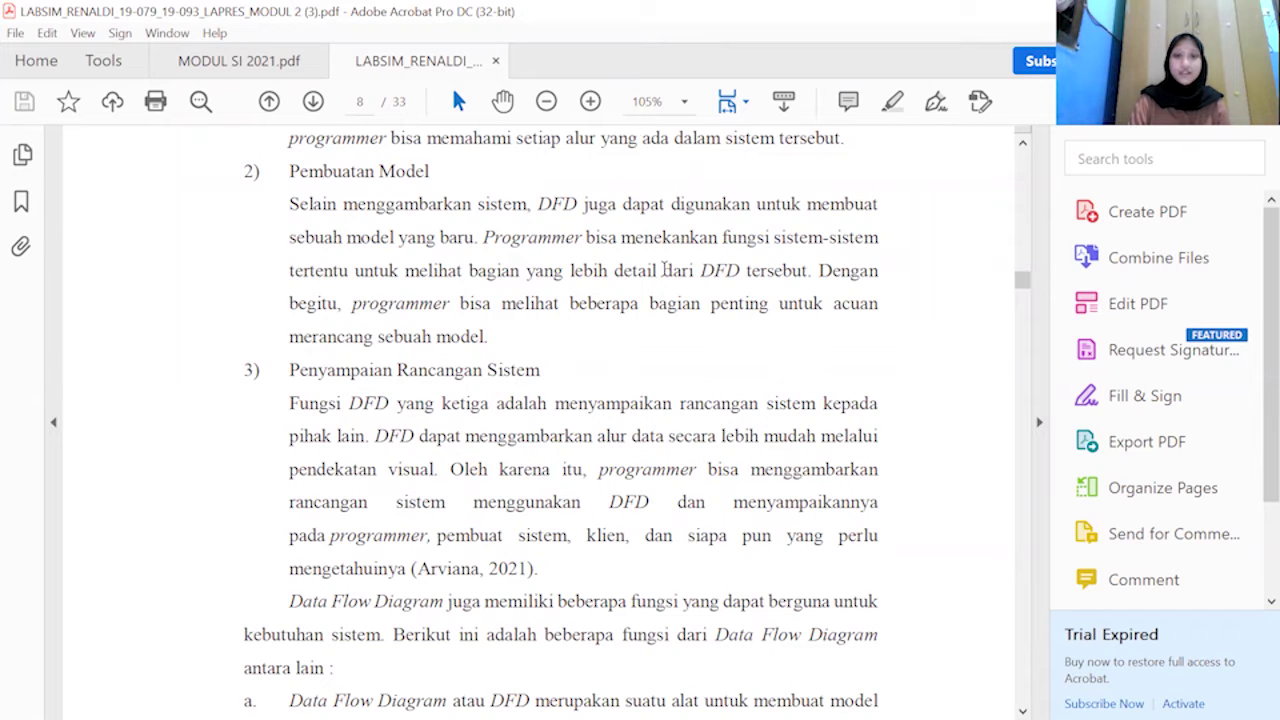
{"action": "scroll", "coordinate": [664, 275], "scroll_direction": "down", "scroll_amount": 6}
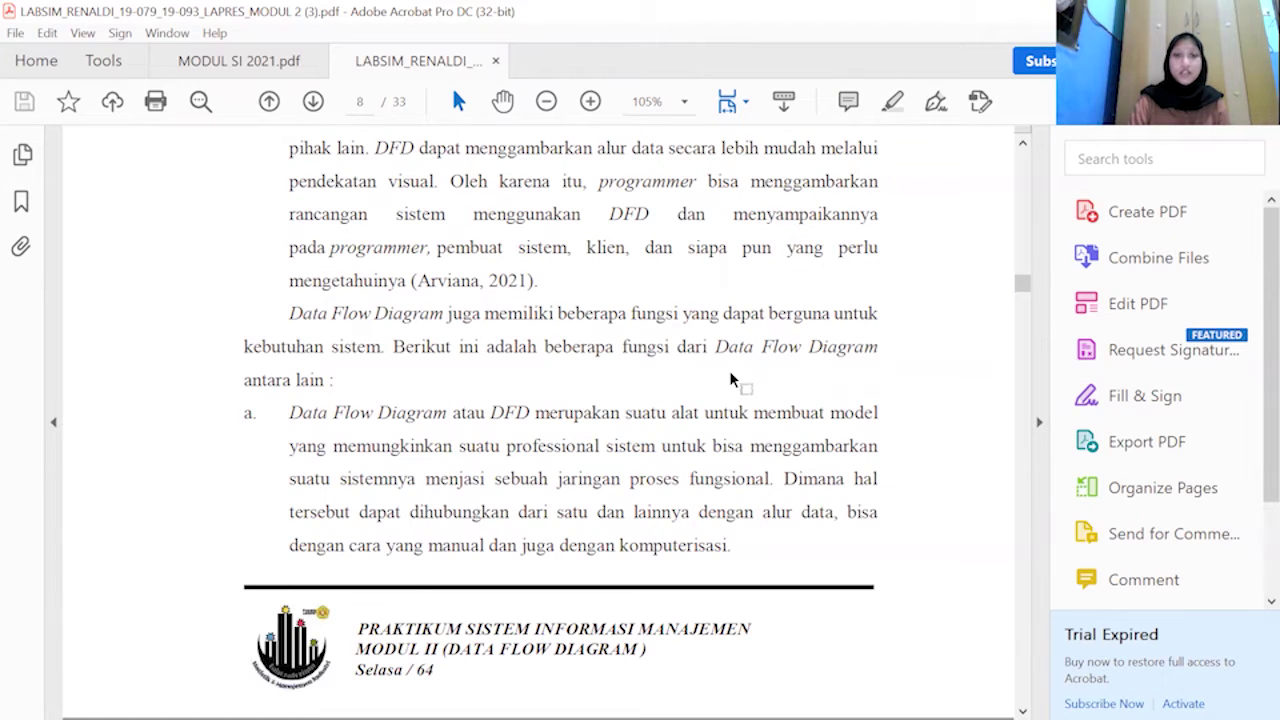
{"action": "scroll", "coordinate": [730, 380], "scroll_direction": "down", "scroll_amount": 1}
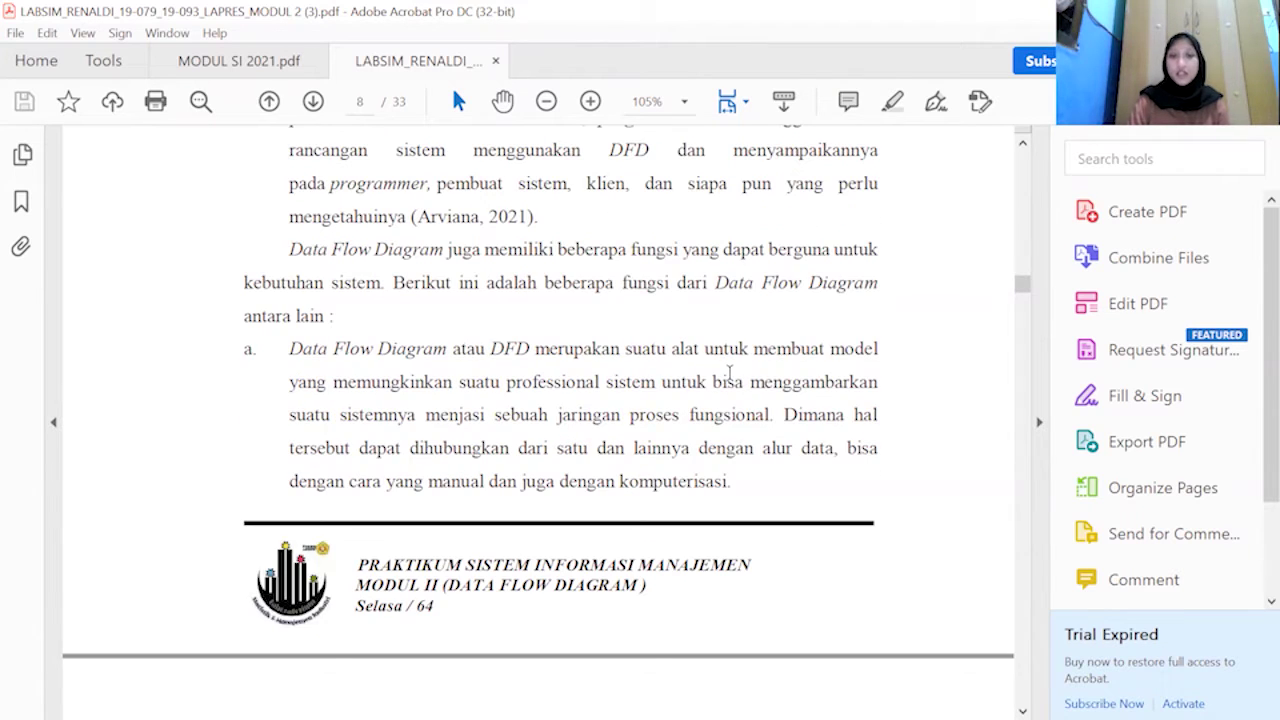
{"action": "scroll", "coordinate": [729, 372], "scroll_direction": "down", "scroll_amount": 2}
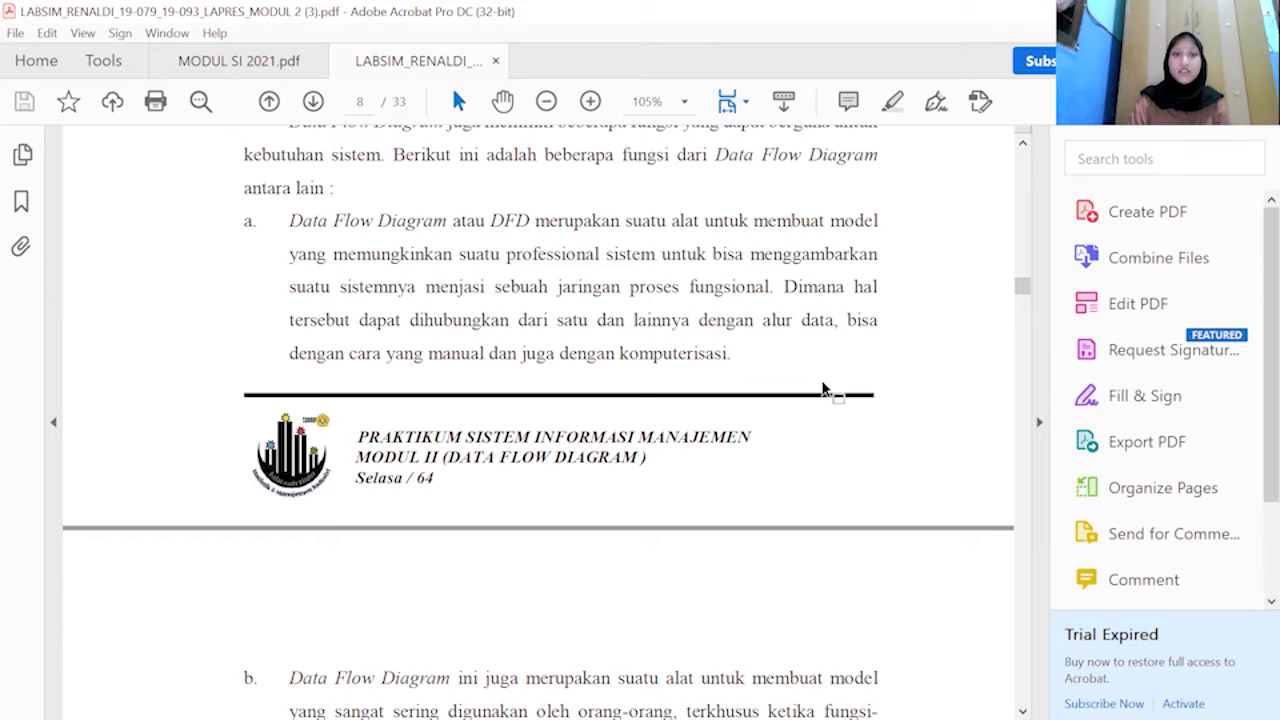
{"action": "scroll", "coordinate": [823, 389], "scroll_direction": "down", "scroll_amount": 6}
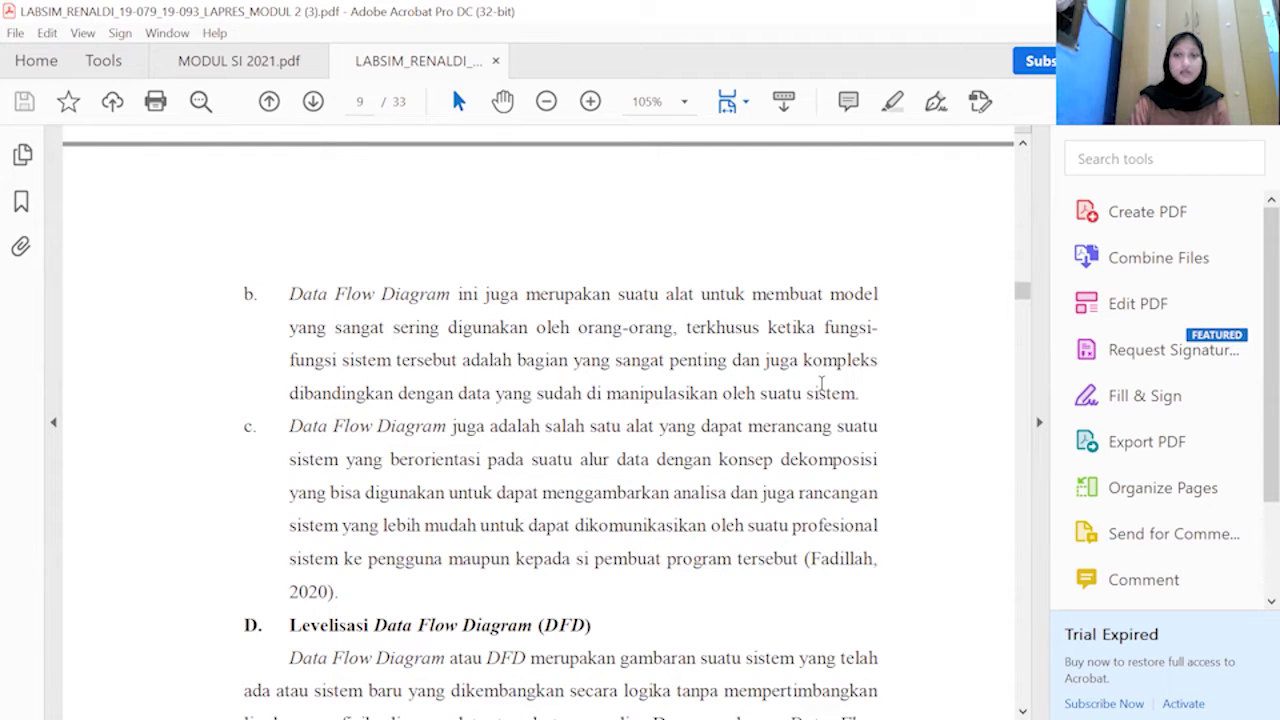
Read the Levelisasi Data Flow Diagram section on Diagram Konteks, Diagram Nol and Diagram Rinci.
{"action": "scroll", "coordinate": [820, 383], "scroll_direction": "down", "scroll_amount": 3}
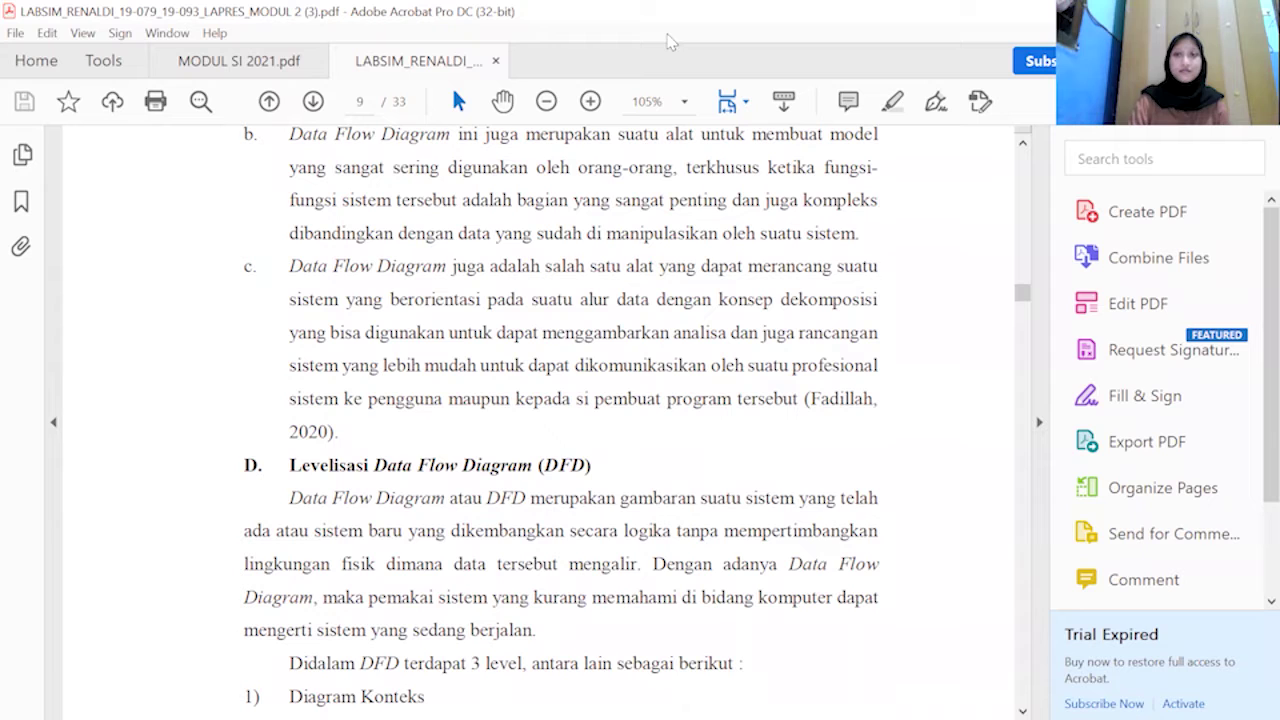
{"action": "scroll", "coordinate": [1016, 124], "scroll_direction": "down", "scroll_amount": 5}
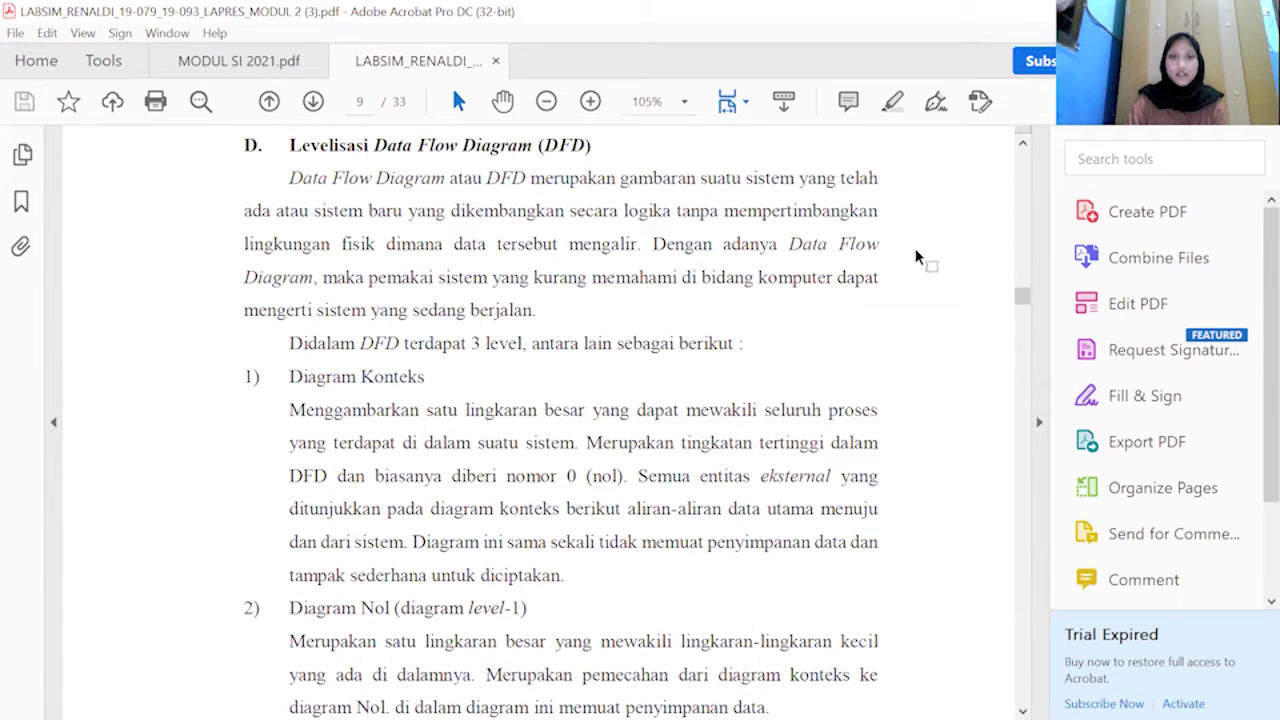
{"action": "scroll", "coordinate": [915, 258], "scroll_direction": "down", "scroll_amount": 3}
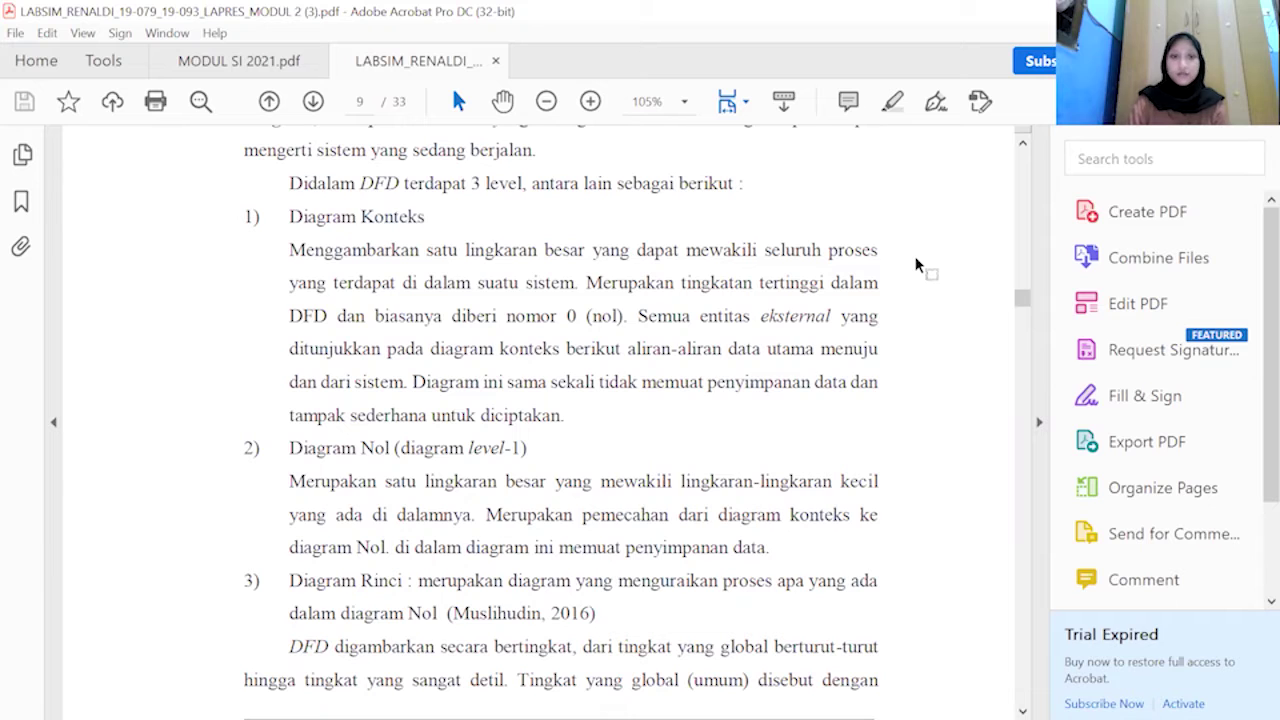
{"action": "scroll", "coordinate": [915, 256], "scroll_direction": "down", "scroll_amount": 2}
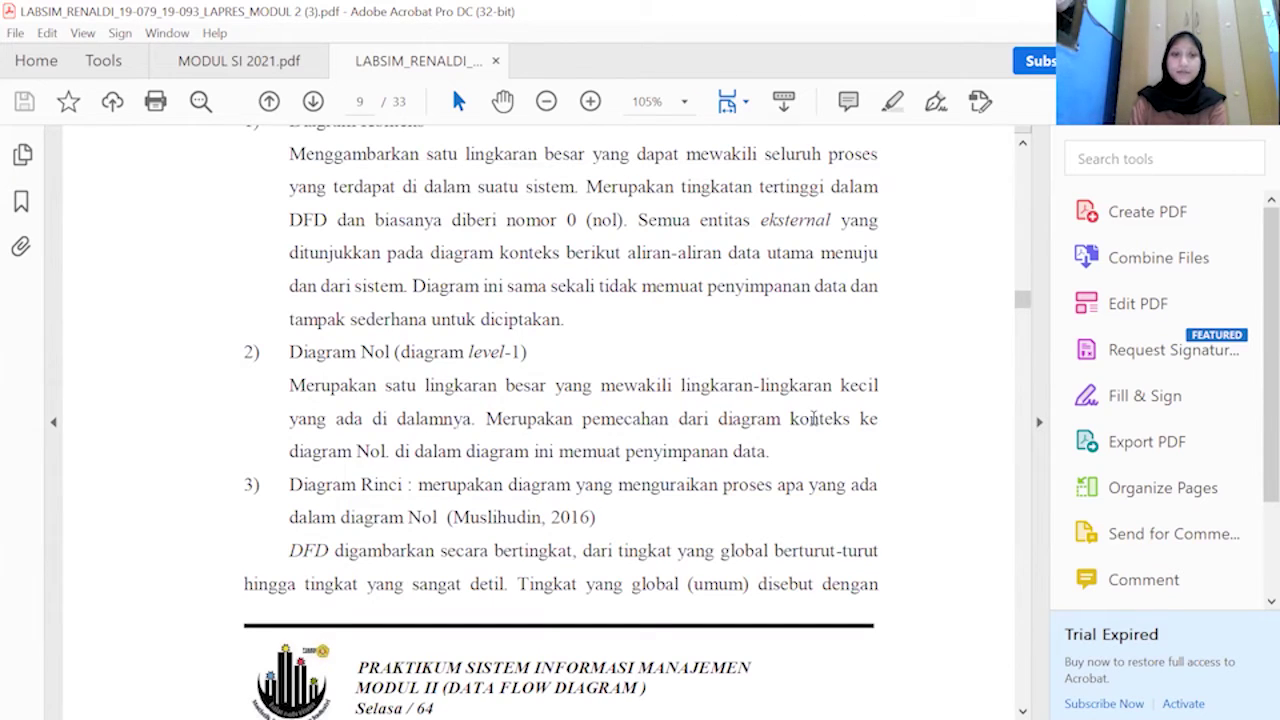
{"action": "scroll", "coordinate": [810, 420], "scroll_direction": "down", "scroll_amount": 2}
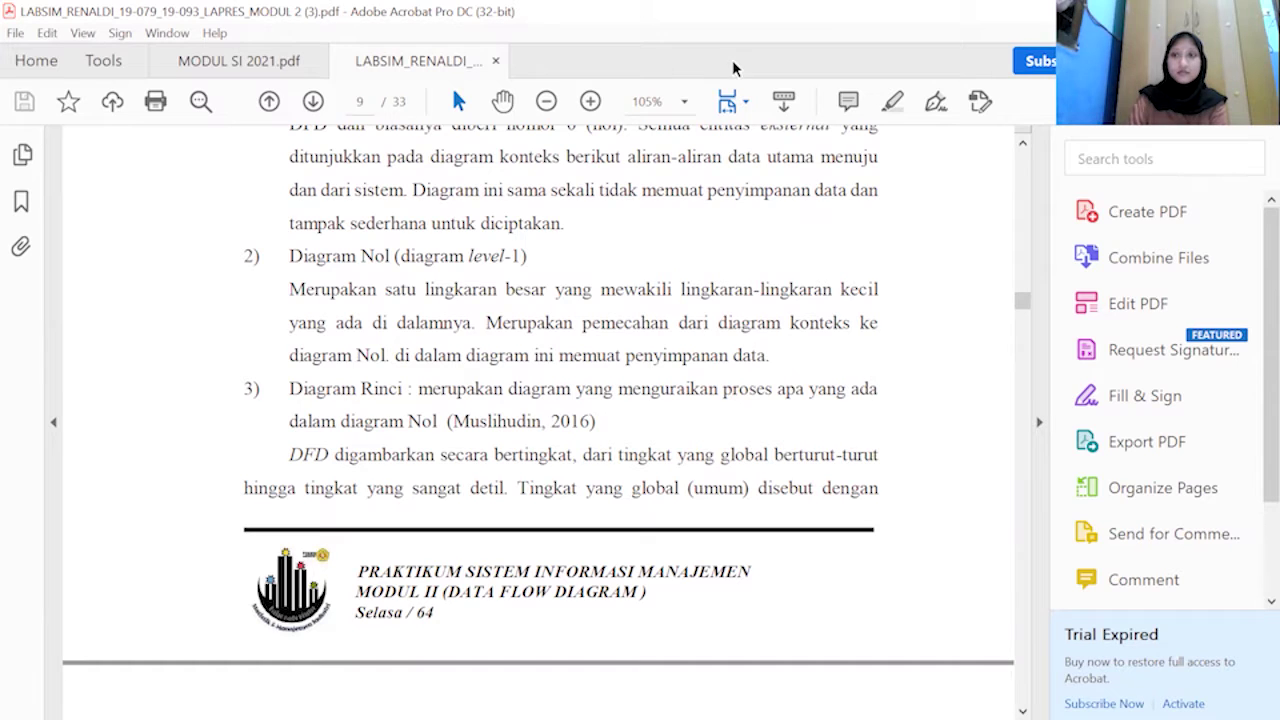
Read the Komponen-Komponen DFD section on terminators, including external entities, the source and sink types, and Gambar 2.1.
{"action": "scroll", "coordinate": [990, 130], "scroll_direction": "down", "scroll_amount": 10}
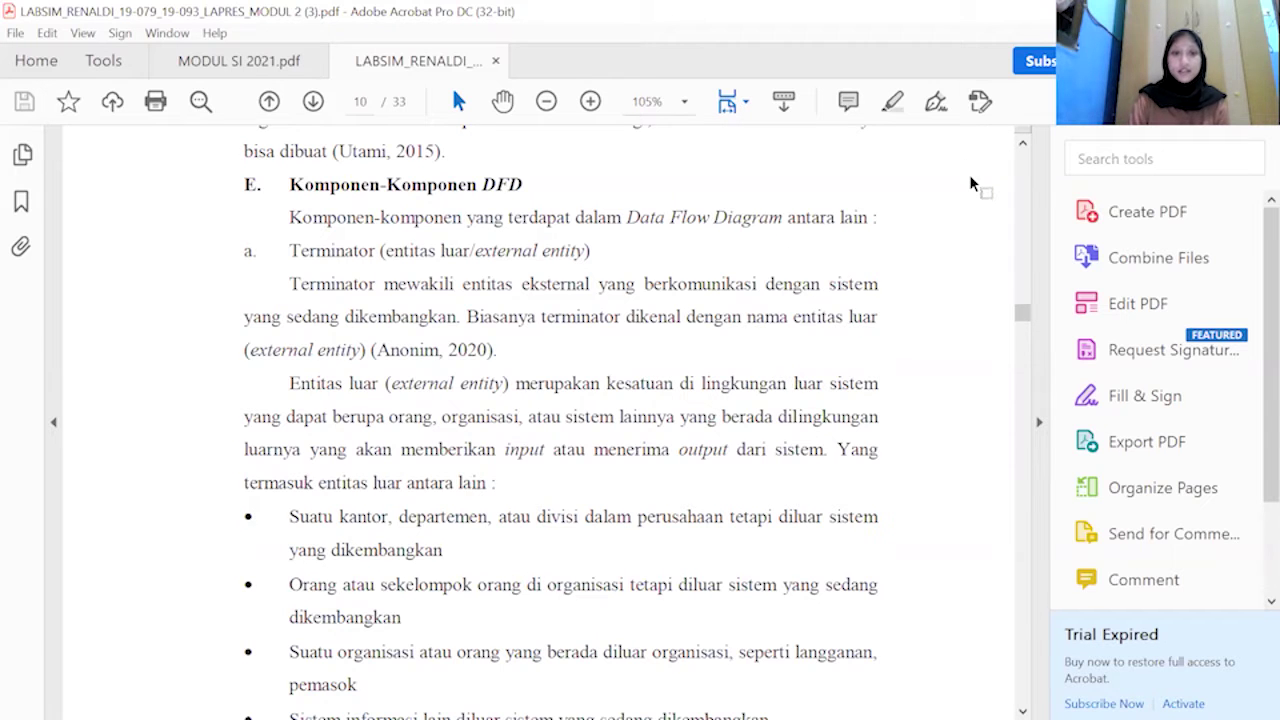
{"action": "scroll", "coordinate": [970, 183], "scroll_direction": "down", "scroll_amount": 10}
{"action": "scroll", "coordinate": [970, 183], "scroll_direction": "up", "scroll_amount": 3}
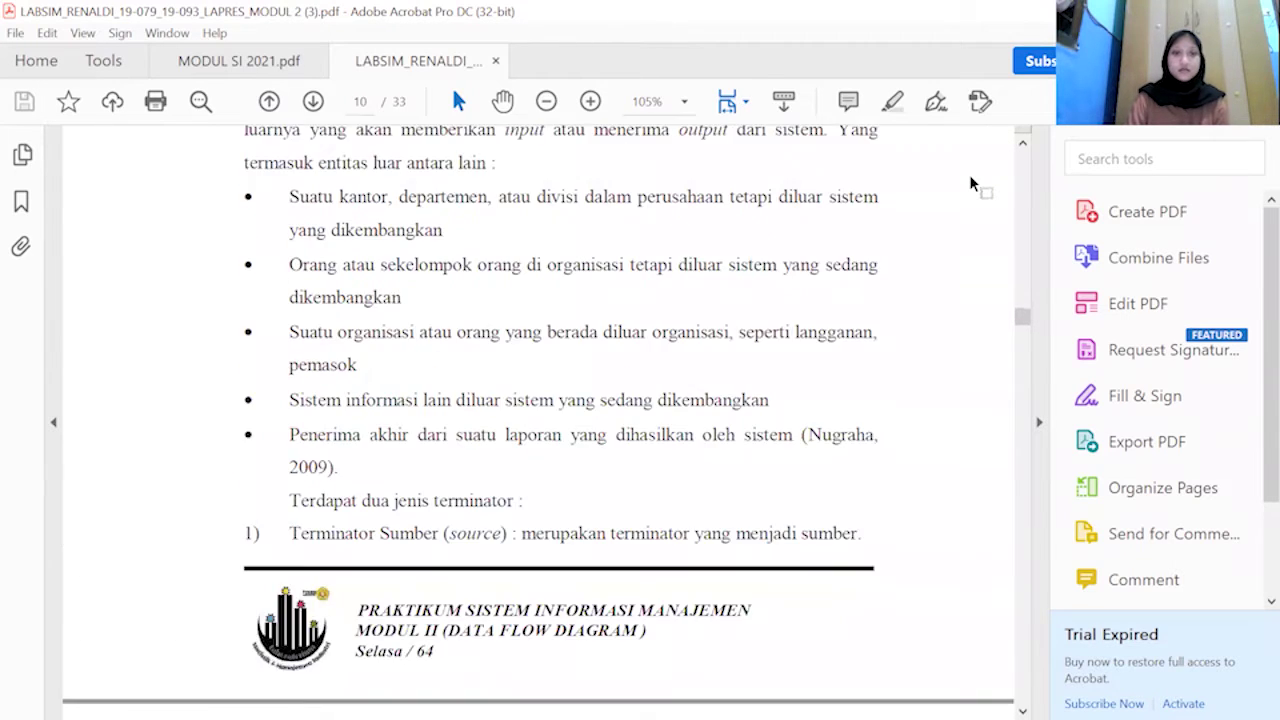
{"action": "scroll", "coordinate": [970, 183], "scroll_direction": "up", "scroll_amount": 3}
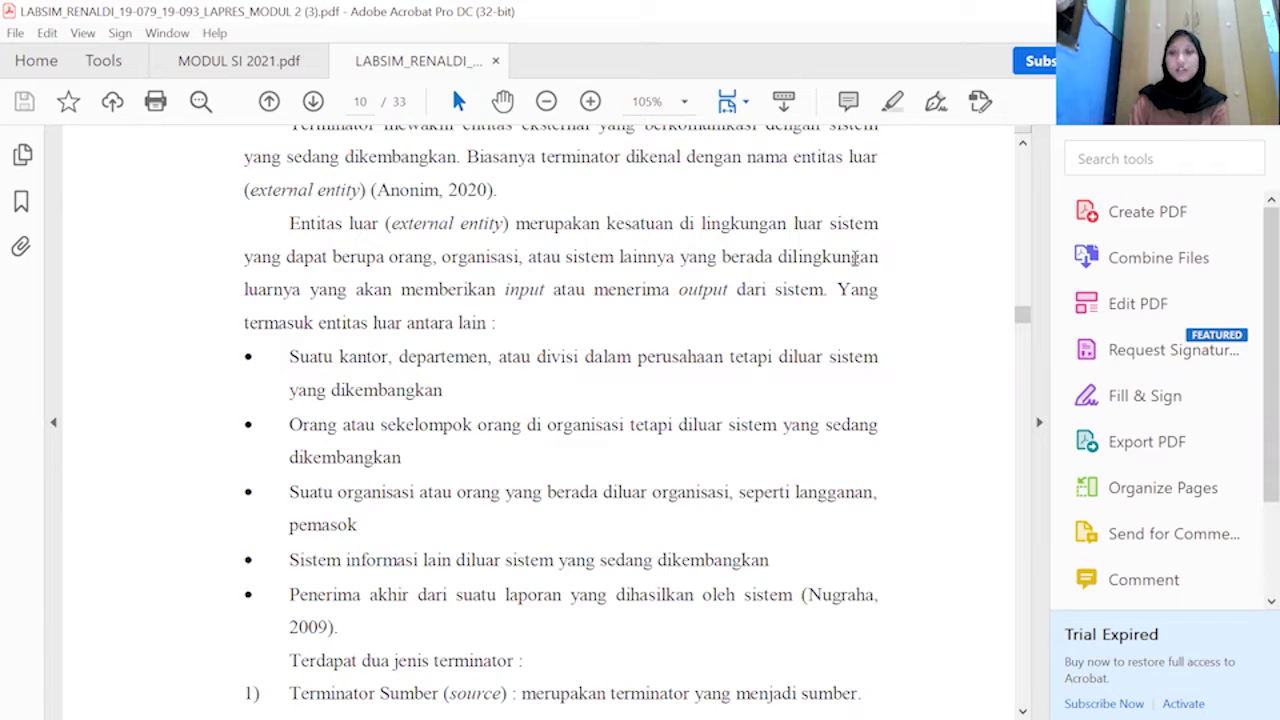
{"action": "scroll", "coordinate": [837, 277], "scroll_direction": "down", "scroll_amount": 8}
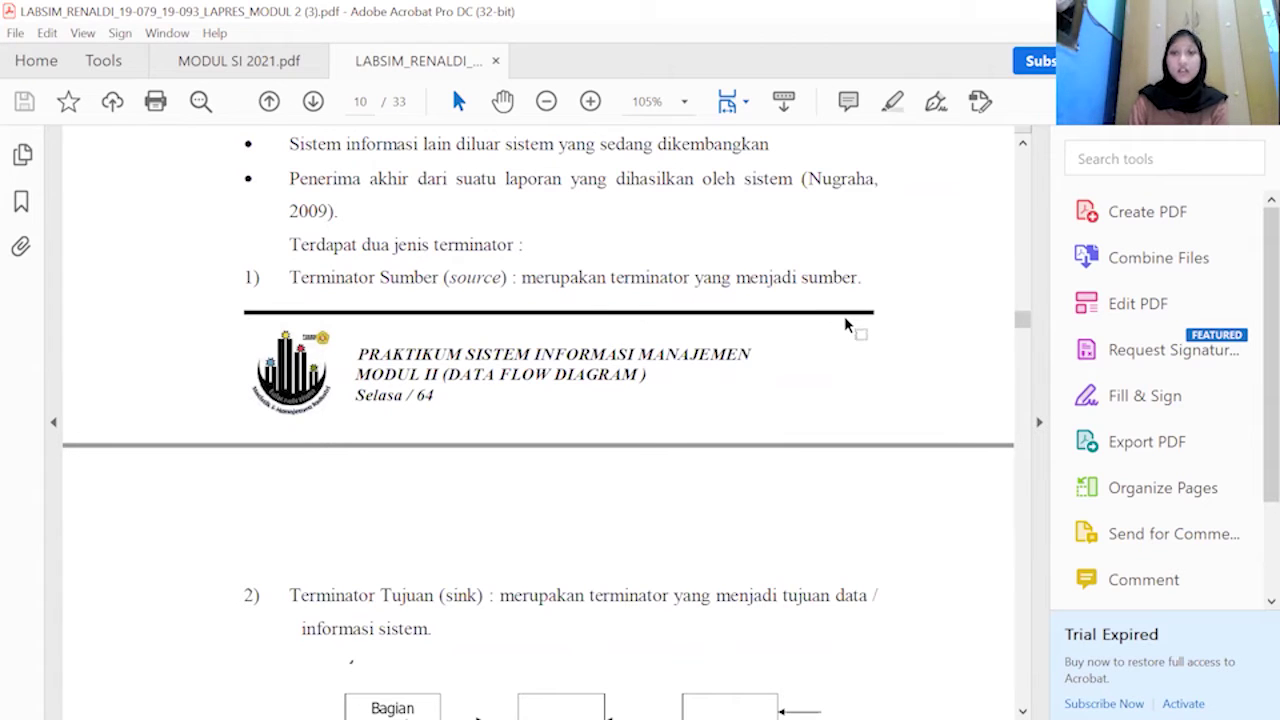
{"action": "scroll", "coordinate": [844, 317], "scroll_direction": "down", "scroll_amount": 3}
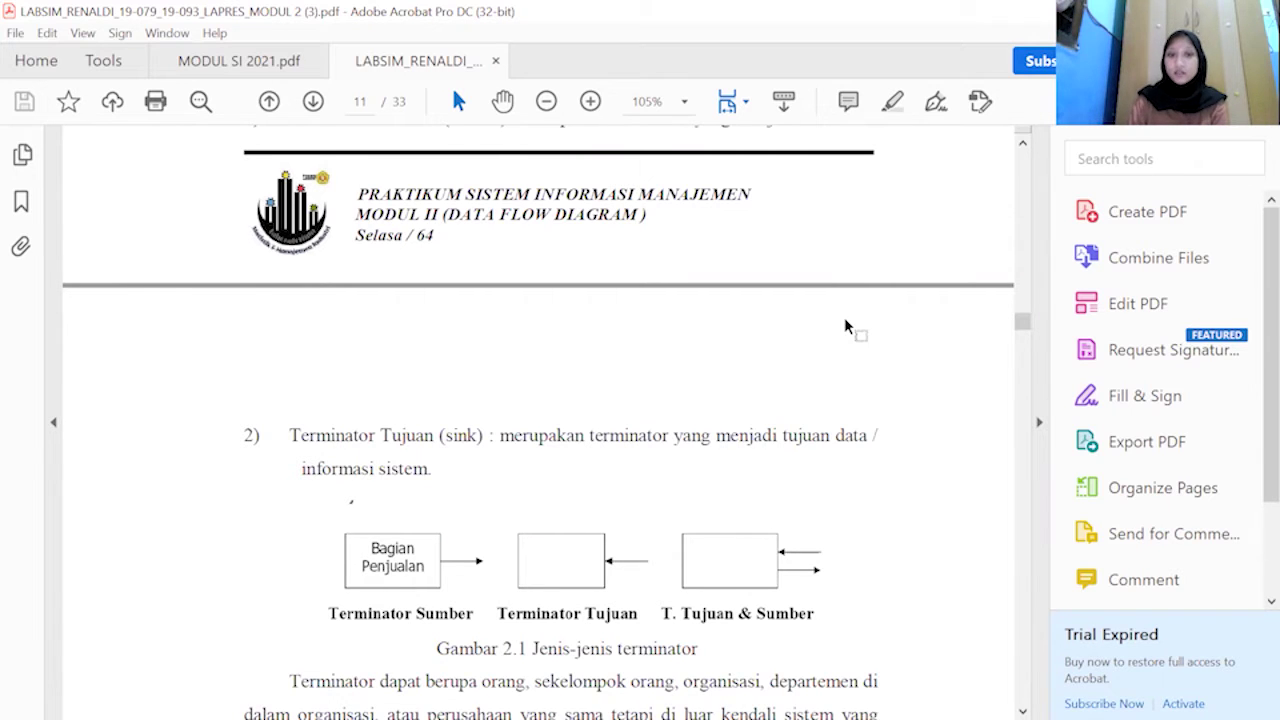
{"action": "scroll", "coordinate": [844, 317], "scroll_direction": "down", "scroll_amount": 5}
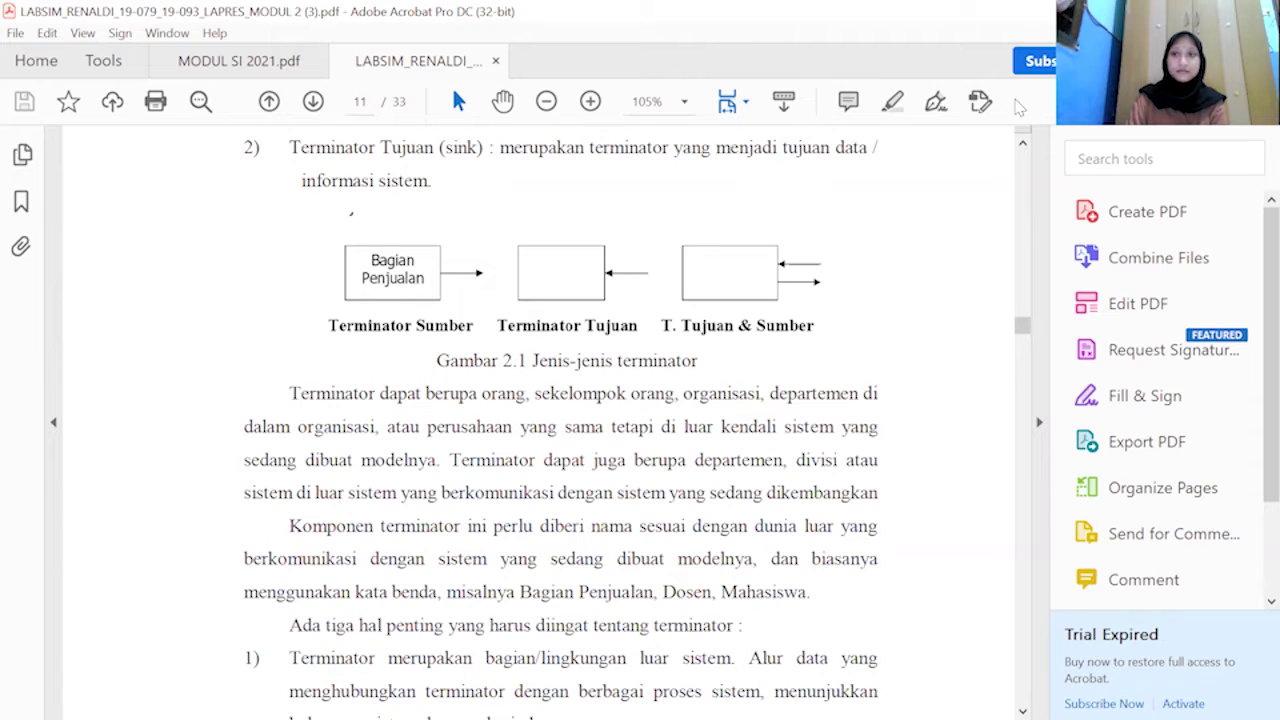
Read the Komponen Proses part with its input and output combinations in Gambar 2.2, continuing to the Komponen Data Store part.
{"action": "scroll", "coordinate": [1006, 128], "scroll_direction": "down", "scroll_amount": 5}
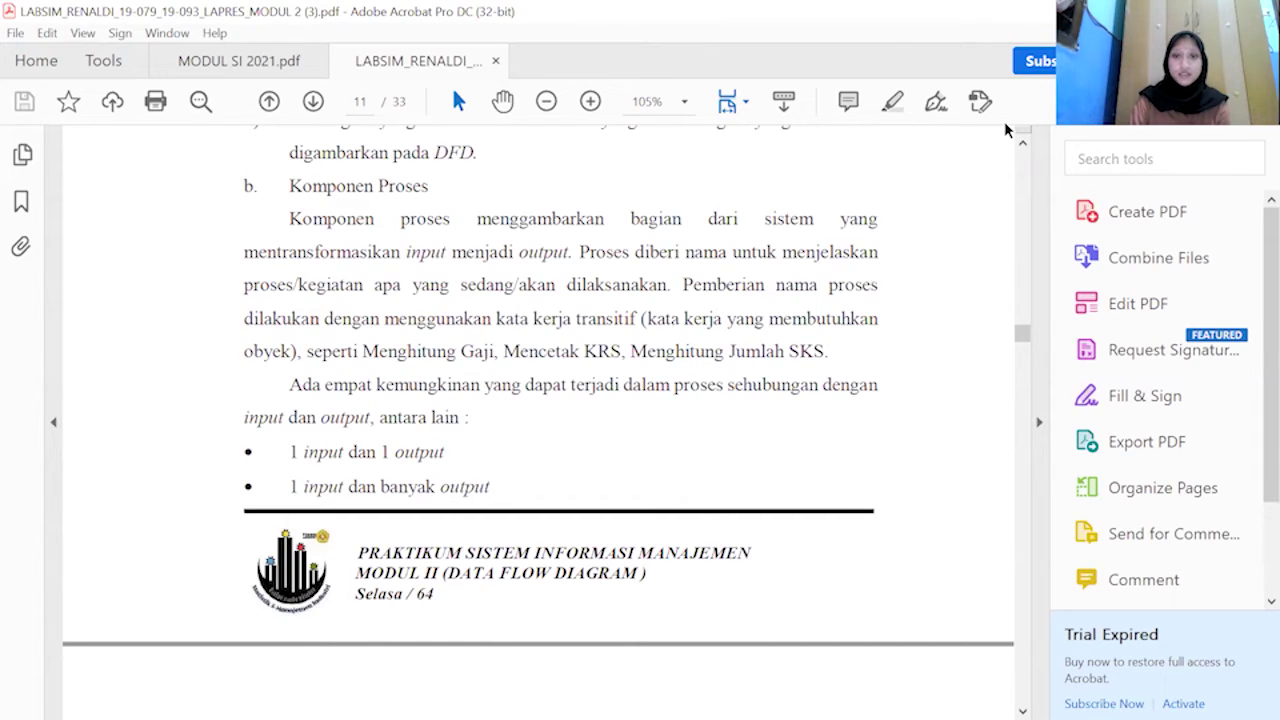
{"action": "scroll", "coordinate": [921, 291], "scroll_direction": "down", "scroll_amount": 2}
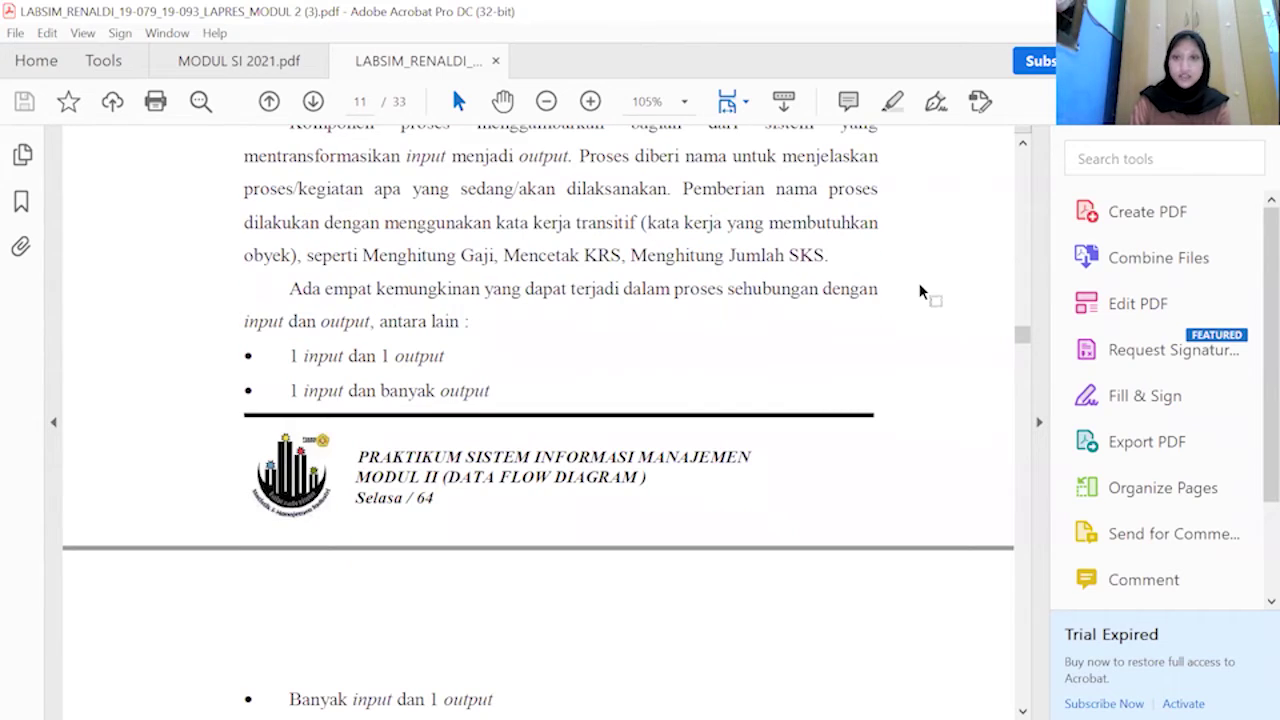
{"action": "scroll", "coordinate": [919, 285], "scroll_direction": "down", "scroll_amount": 3}
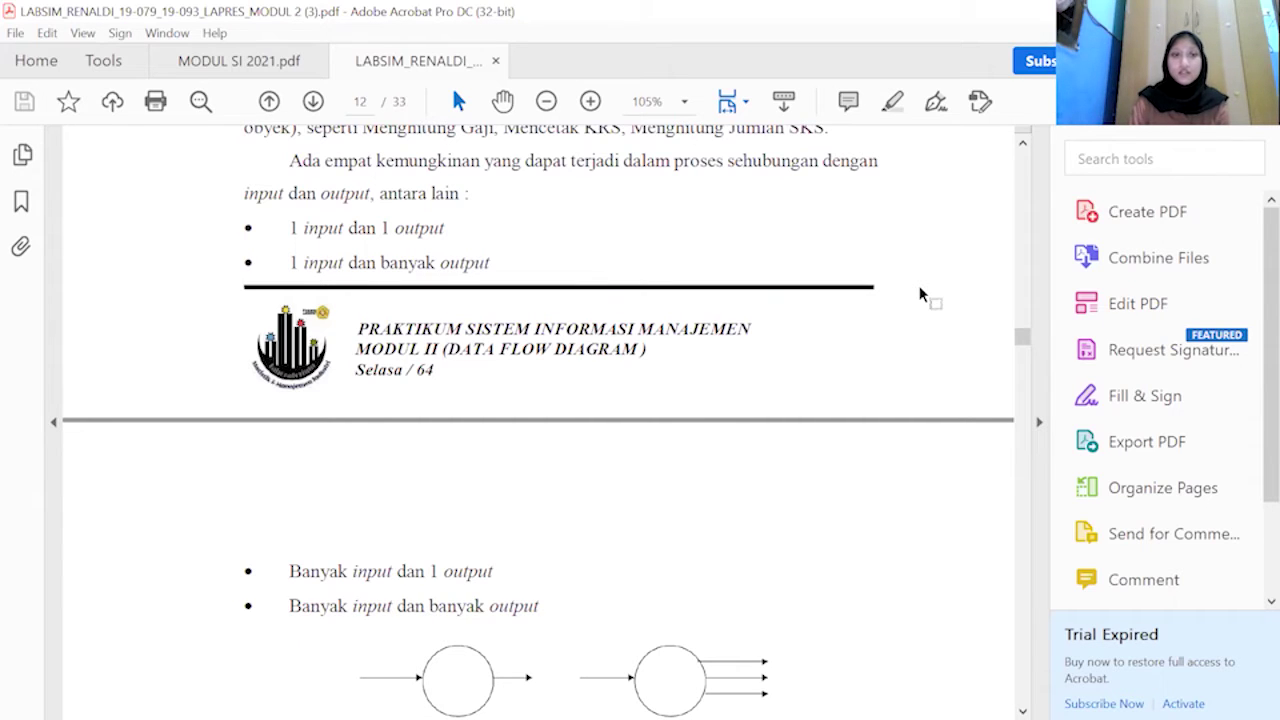
{"action": "scroll", "coordinate": [920, 290], "scroll_direction": "down", "scroll_amount": 4}
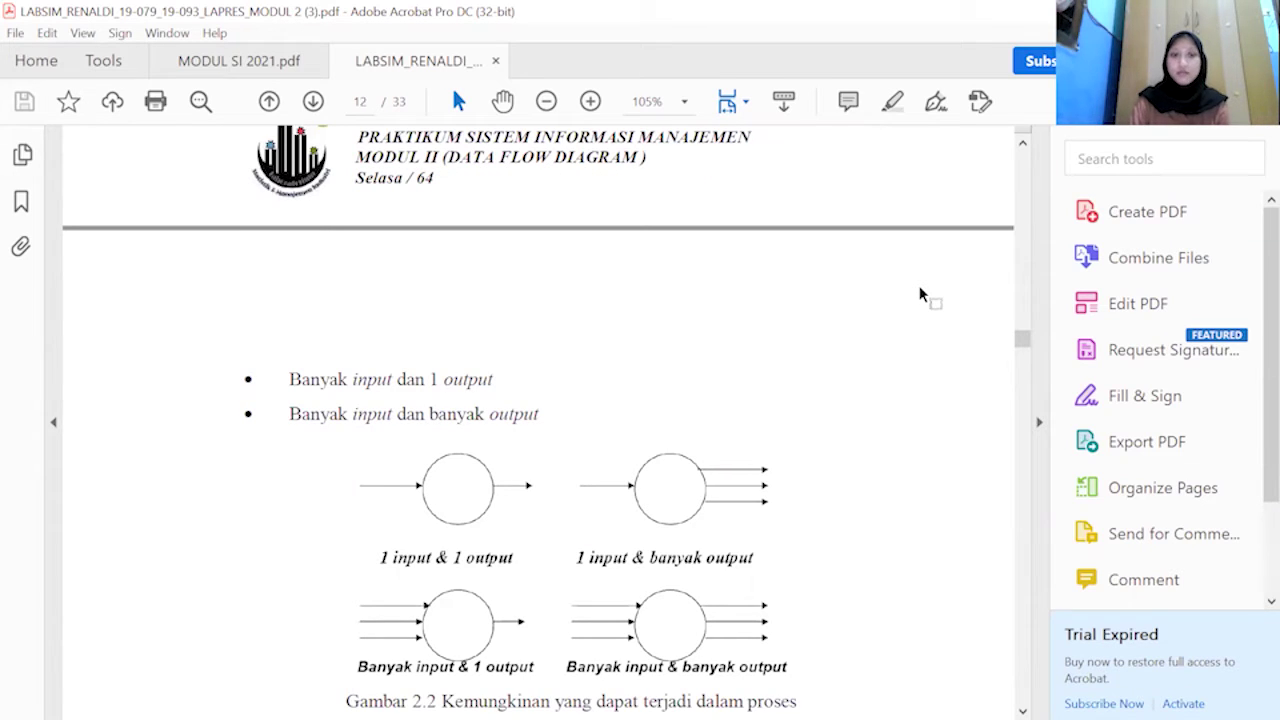
{"action": "scroll", "coordinate": [919, 294], "scroll_direction": "down", "scroll_amount": 5}
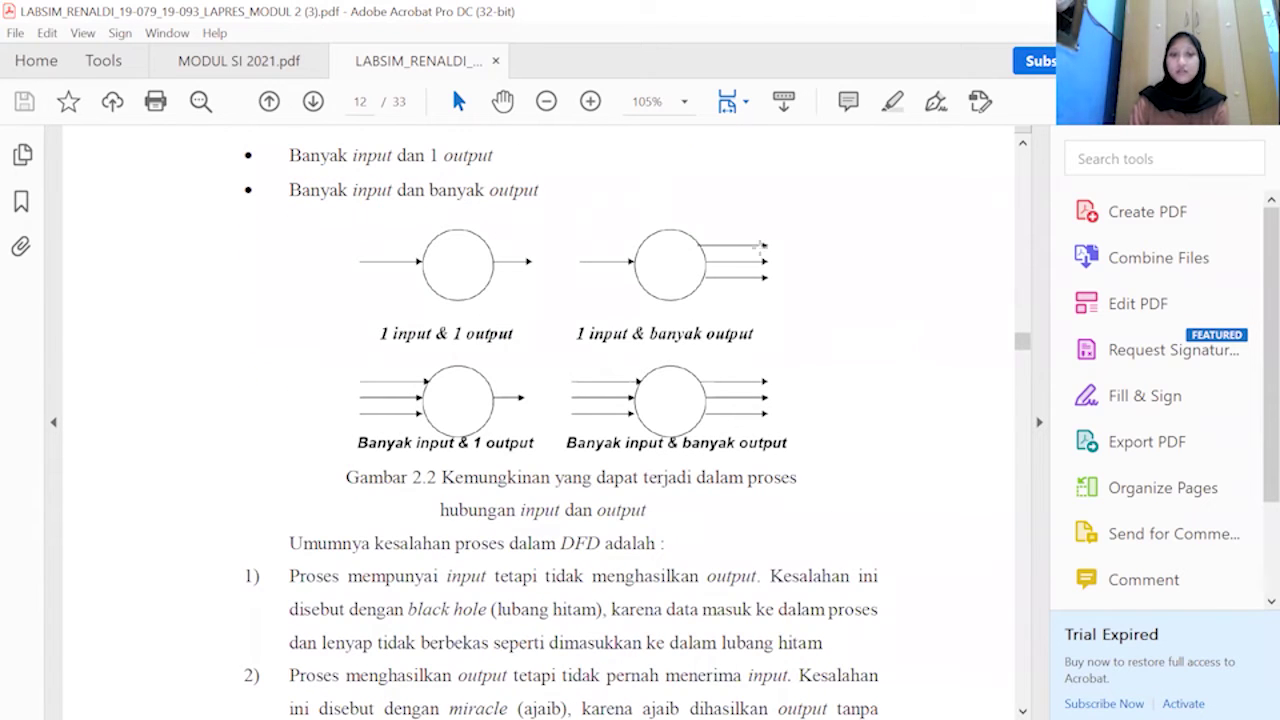
{"action": "scroll", "coordinate": [805, 313], "scroll_direction": "down", "scroll_amount": 12}
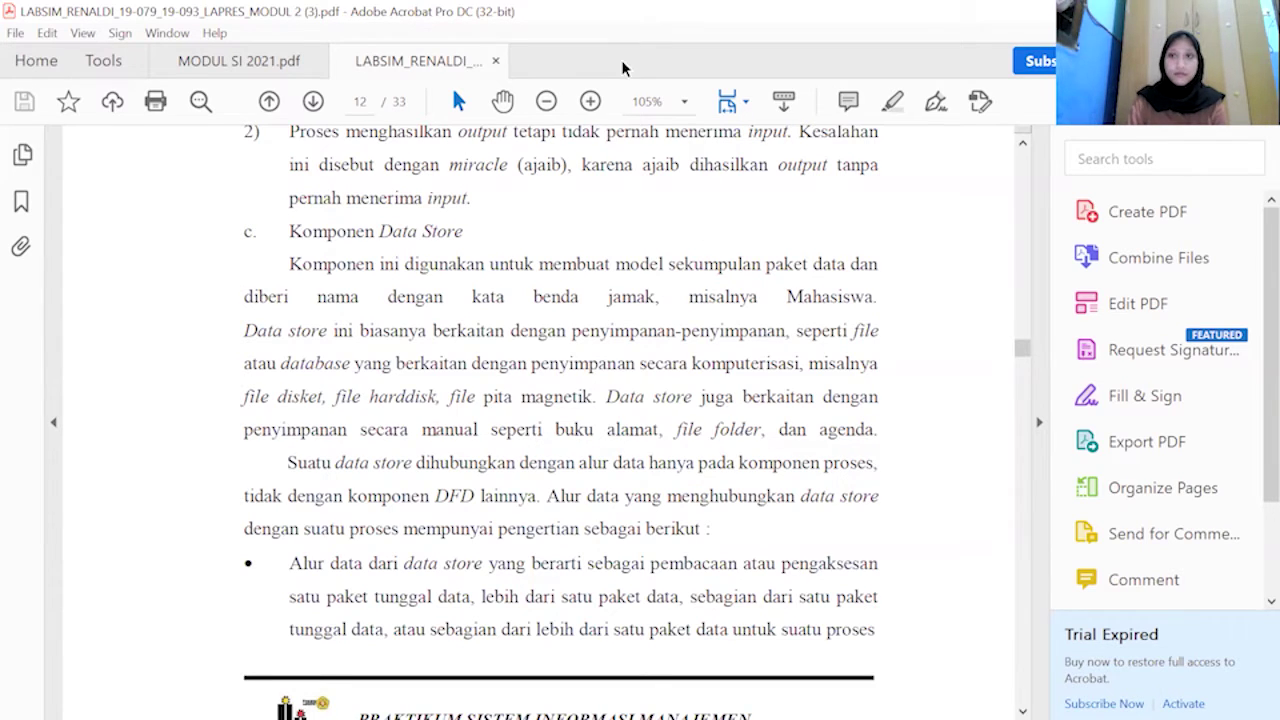
Read the Jenis-Jenis Data Flow Diagram and Pembuatan Data Flow Diagram sections, including the steps for making context and level zero diagrams.
{"action": "scroll", "coordinate": [1007, 128], "scroll_direction": "down", "scroll_amount": 10}
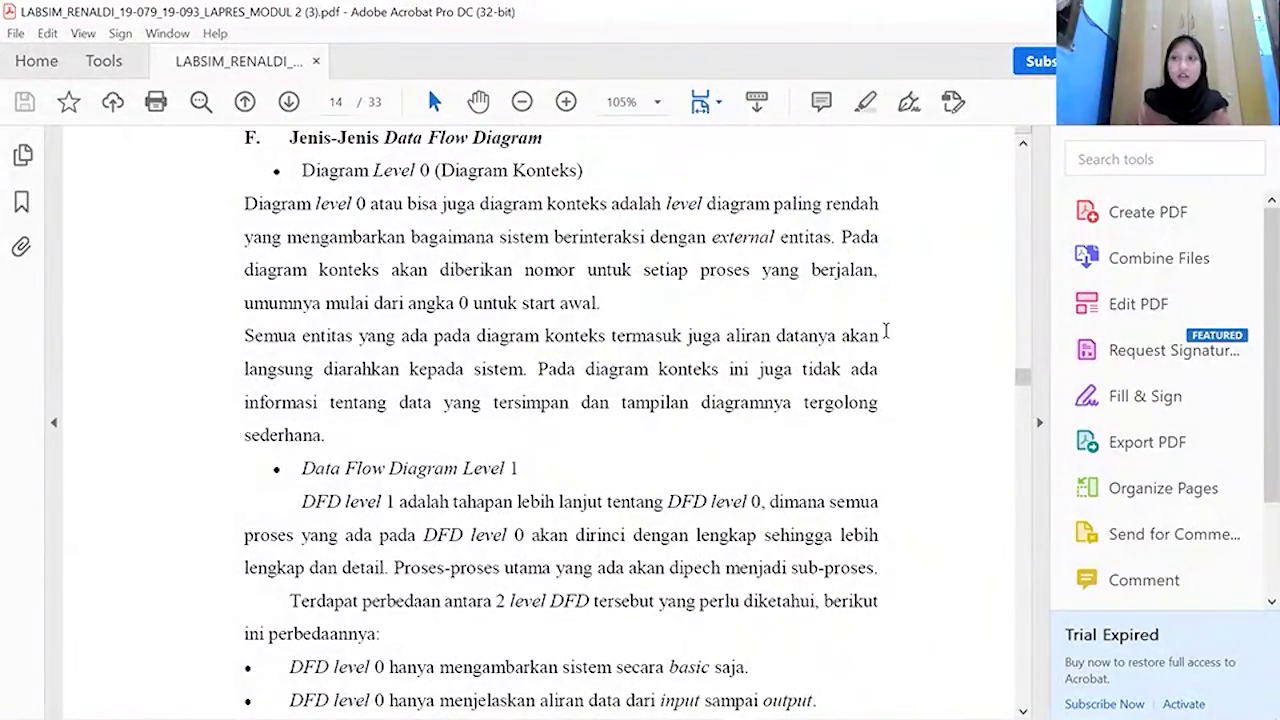
{"action": "scroll", "coordinate": [690, 524], "scroll_direction": "down", "scroll_amount": 3}
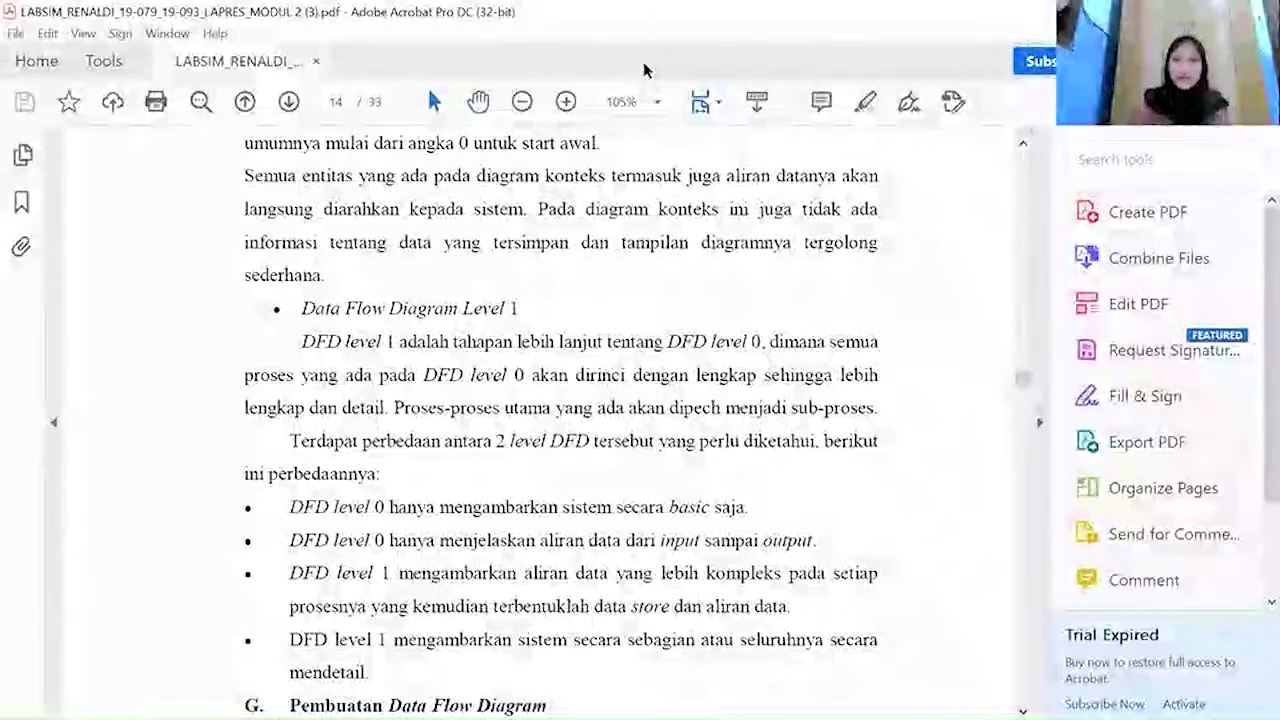
{"action": "key", "text": "Page_Down"}
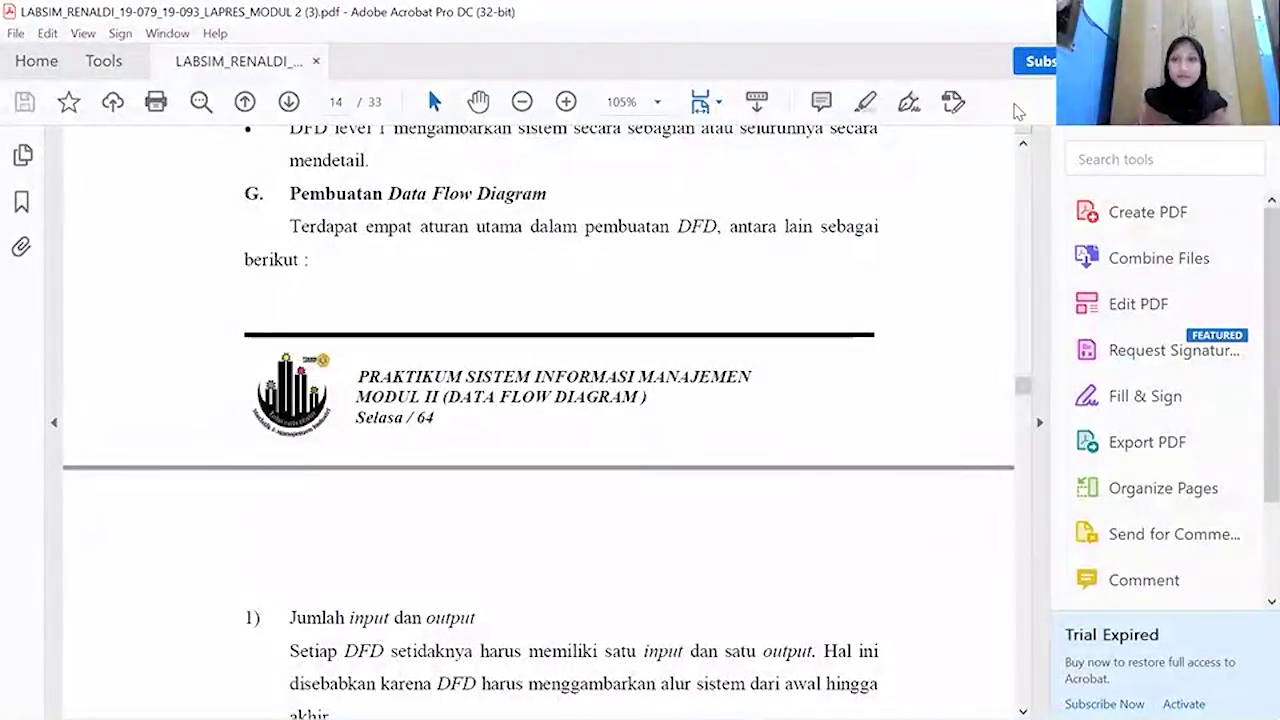
{"action": "key", "text": "Page_Down"}
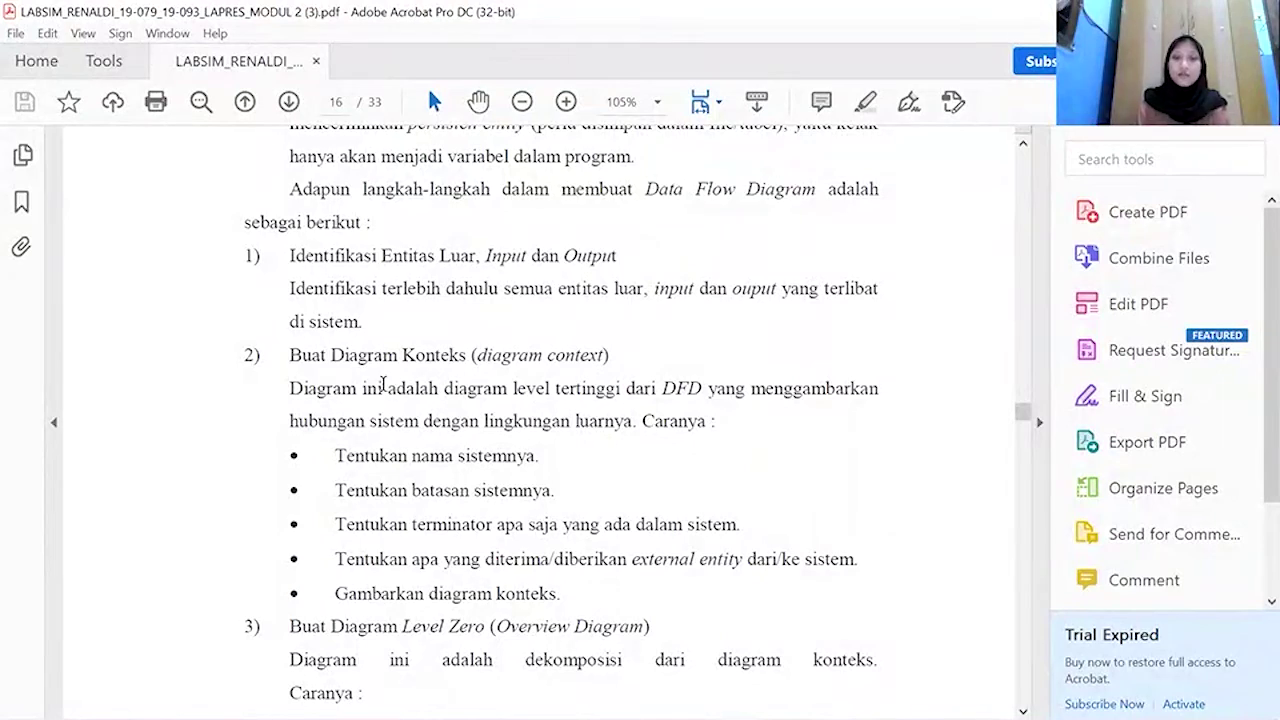
{"action": "scroll", "coordinate": [637, 375], "scroll_direction": "down", "scroll_amount": 1}
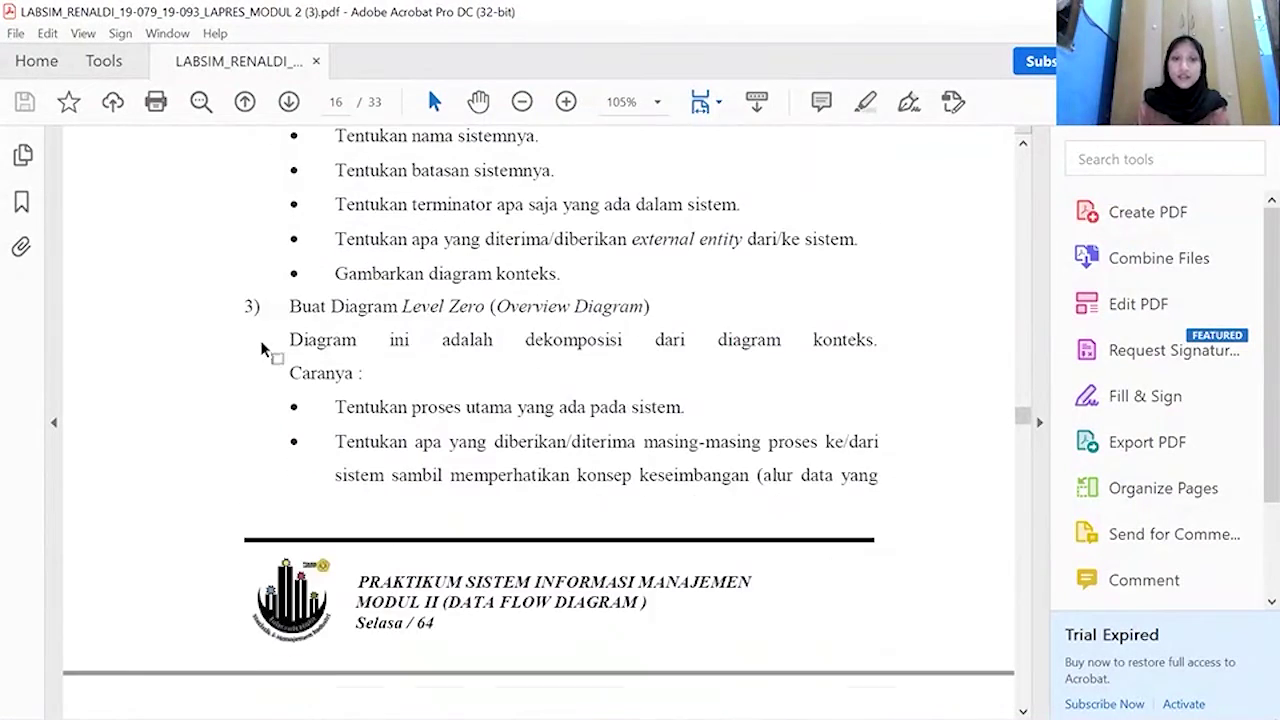
{"action": "scroll", "coordinate": [681, 325], "scroll_direction": "down", "scroll_amount": 10}
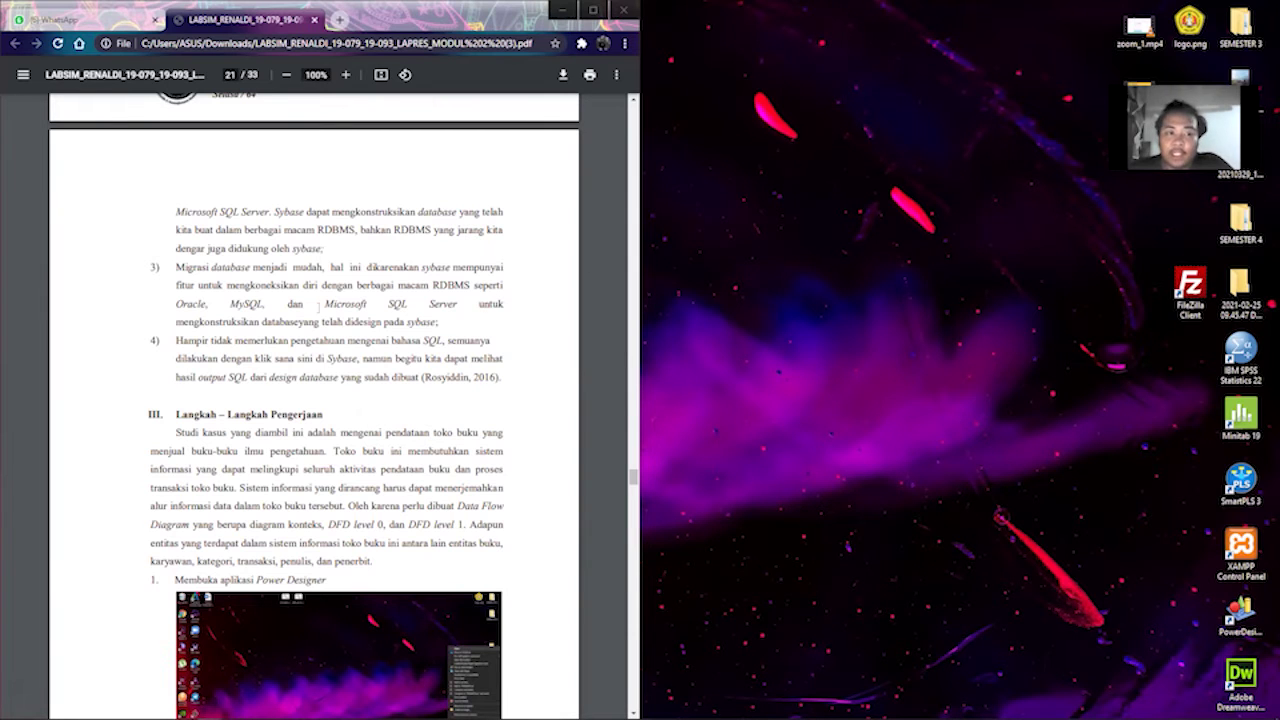
Open PowerDesigner, create a new Data Flow Diagram model from the Information category, and place its window beside the report.
{"action": "scroll", "coordinate": [318, 307], "scroll_direction": "down", "scroll_amount": 3}
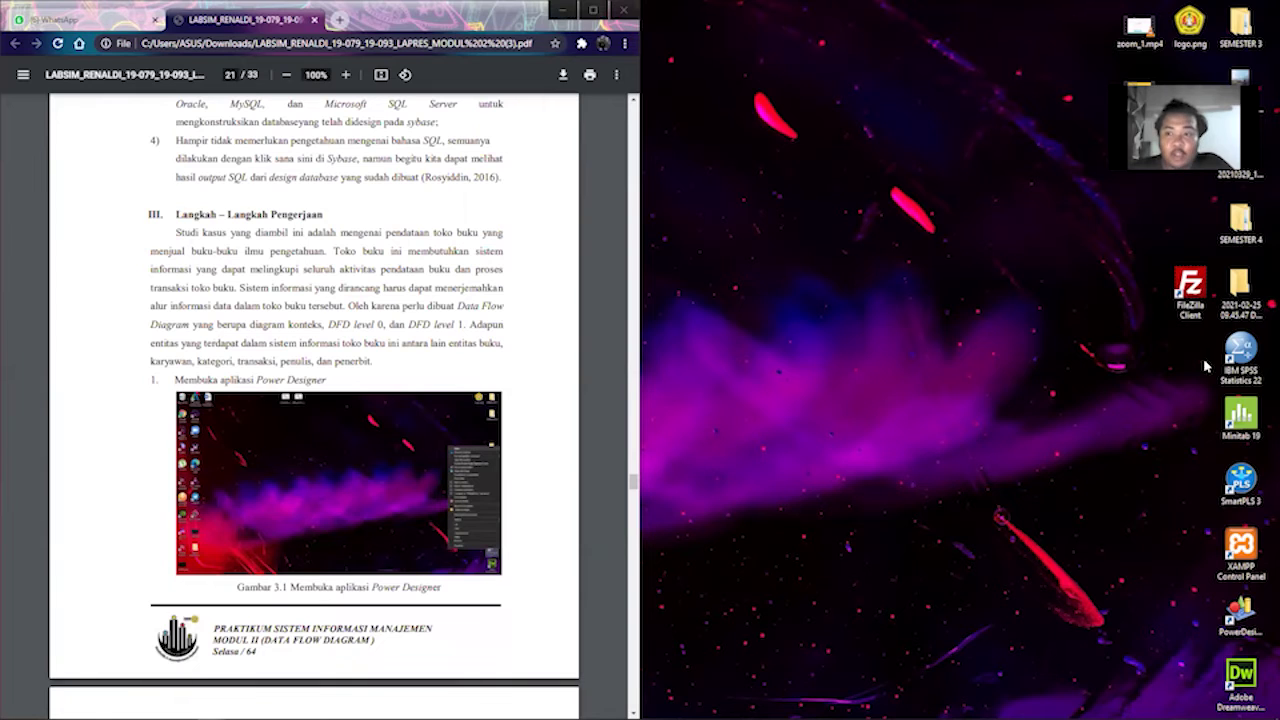
{"action": "left_click", "coordinate": [1243, 622]}
{"action": "double_click", "coordinate": [1243, 622]}
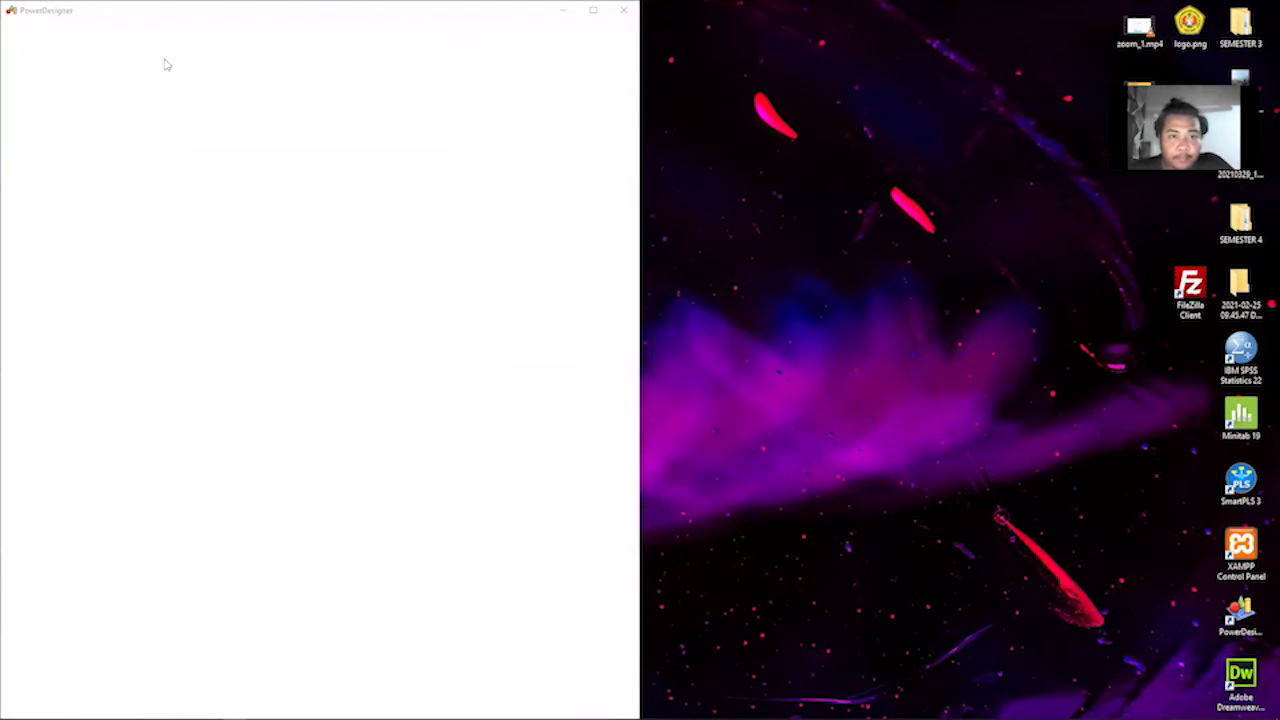
{"action": "left_click", "coordinate": [178, 243]}
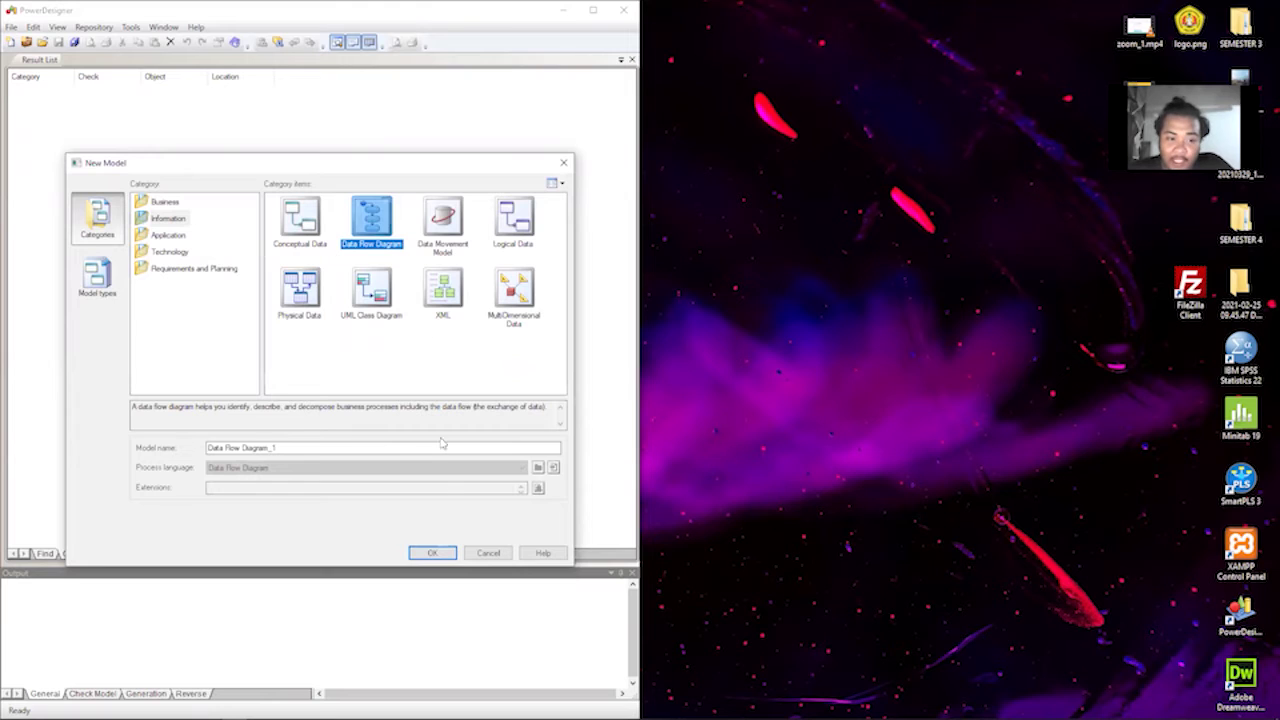
{"action": "left_click", "coordinate": [431, 550]}
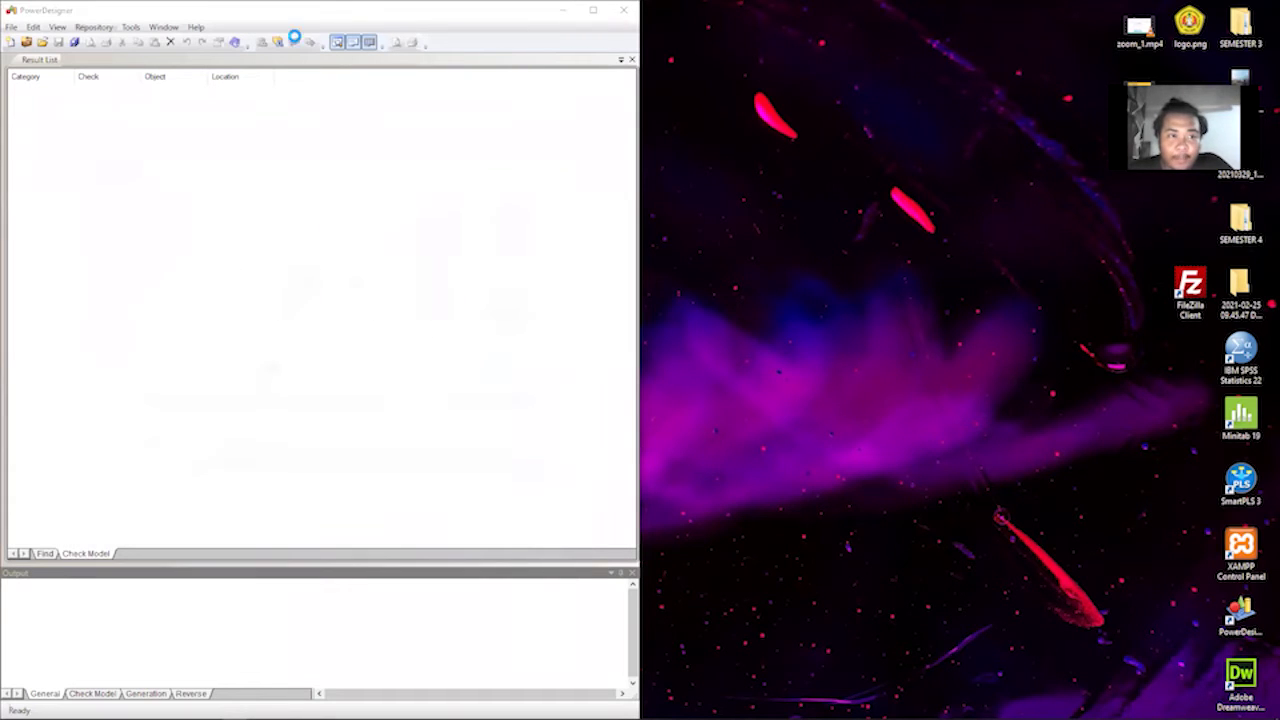
{"action": "left_click_drag", "start_coordinate": [415, 10], "coordinate": [1279, 165]}
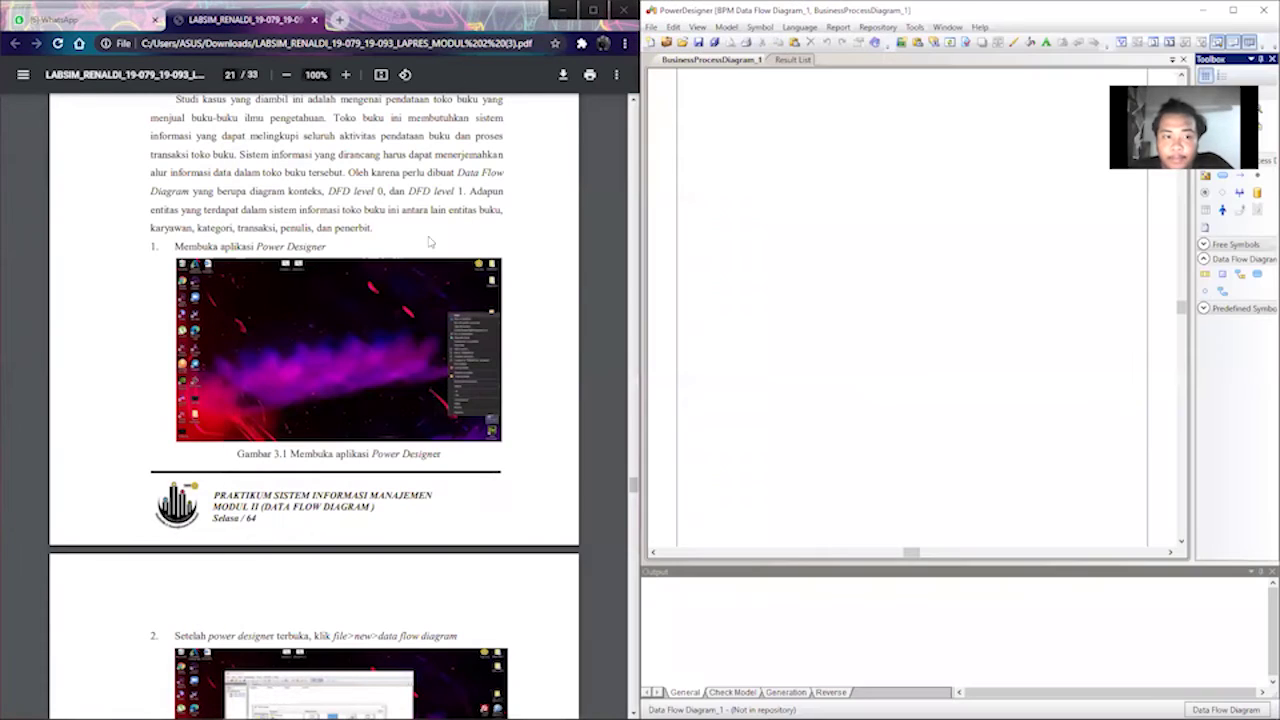
Following step 3 of the report, place six external entities on the blank diagram in two rows of three.
{"action": "scroll", "coordinate": [430, 242], "scroll_direction": "down", "scroll_amount": 3}
{"action": "scroll", "coordinate": [430, 242], "scroll_direction": "down", "scroll_amount": 2}
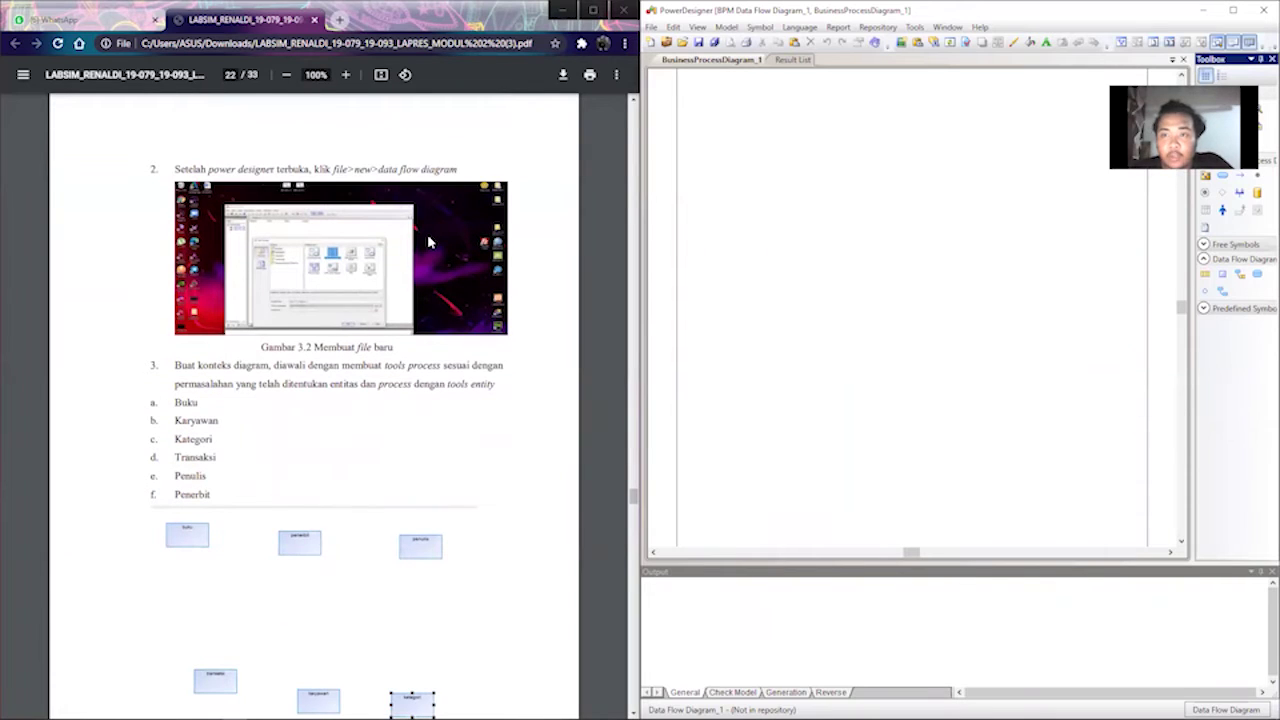
{"action": "scroll", "coordinate": [427, 236], "scroll_direction": "down", "scroll_amount": 2}
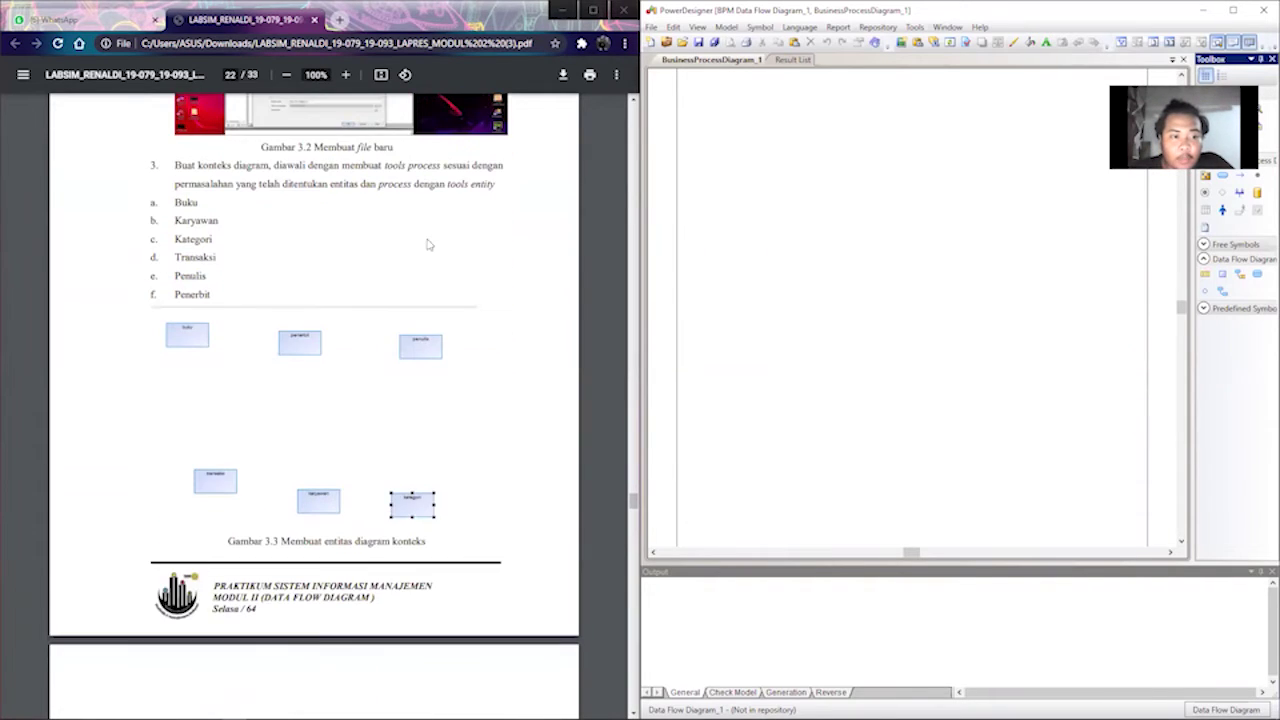
{"action": "left_click", "coordinate": [1222, 276]}
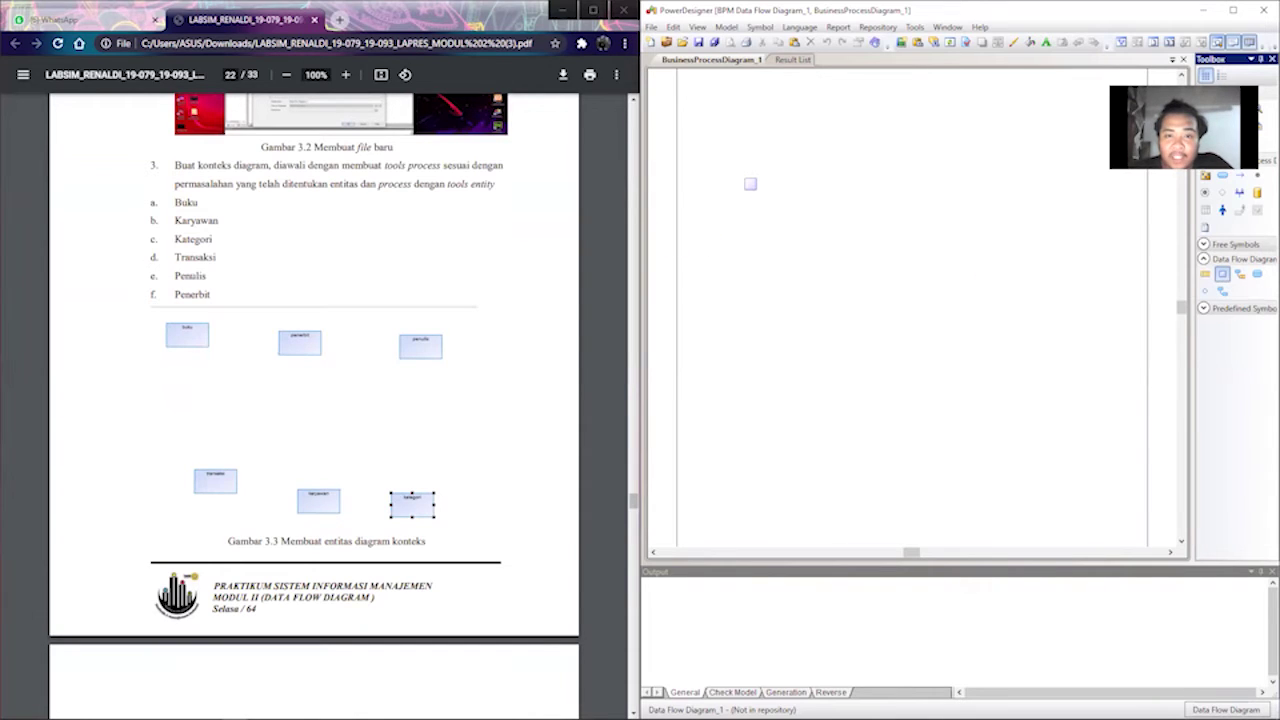
{"action": "left_click", "coordinate": [750, 184]}
{"action": "left_click", "coordinate": [886, 194]}
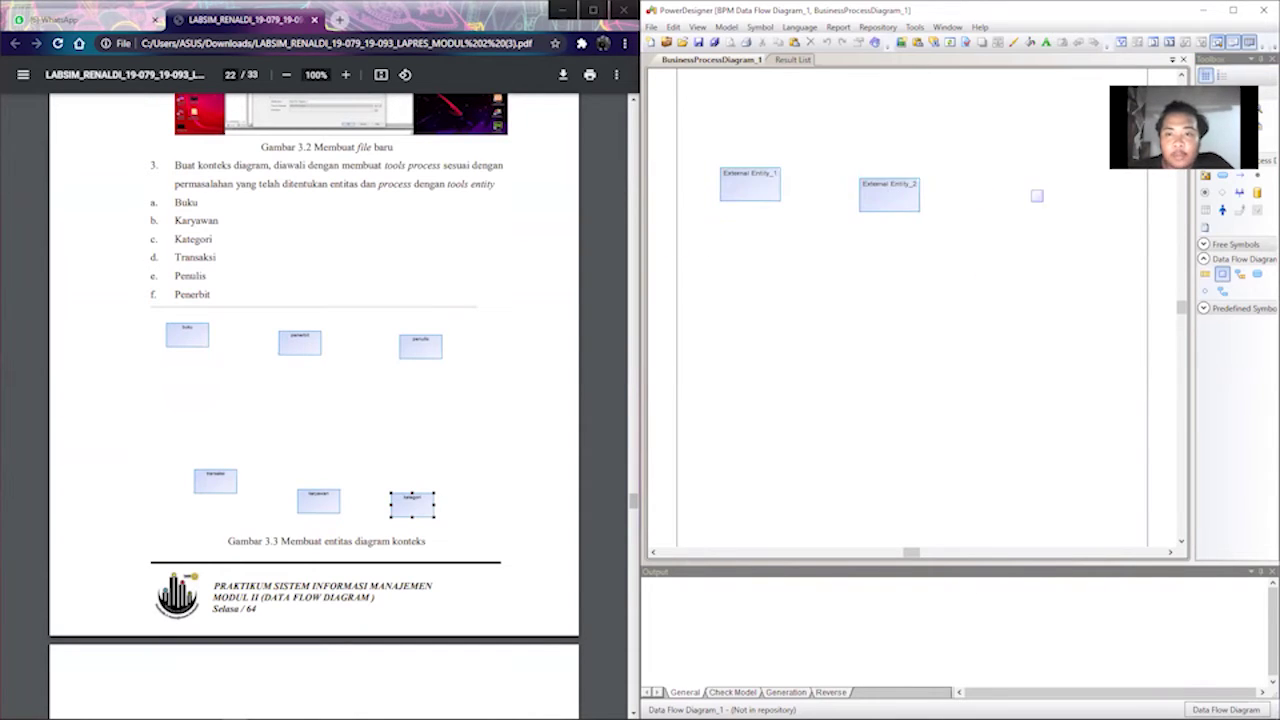
{"action": "left_click", "coordinate": [1037, 195]}
{"action": "left_click", "coordinate": [1040, 347]}
{"action": "left_click", "coordinate": [900, 346]}
{"action": "left_click", "coordinate": [760, 338]}
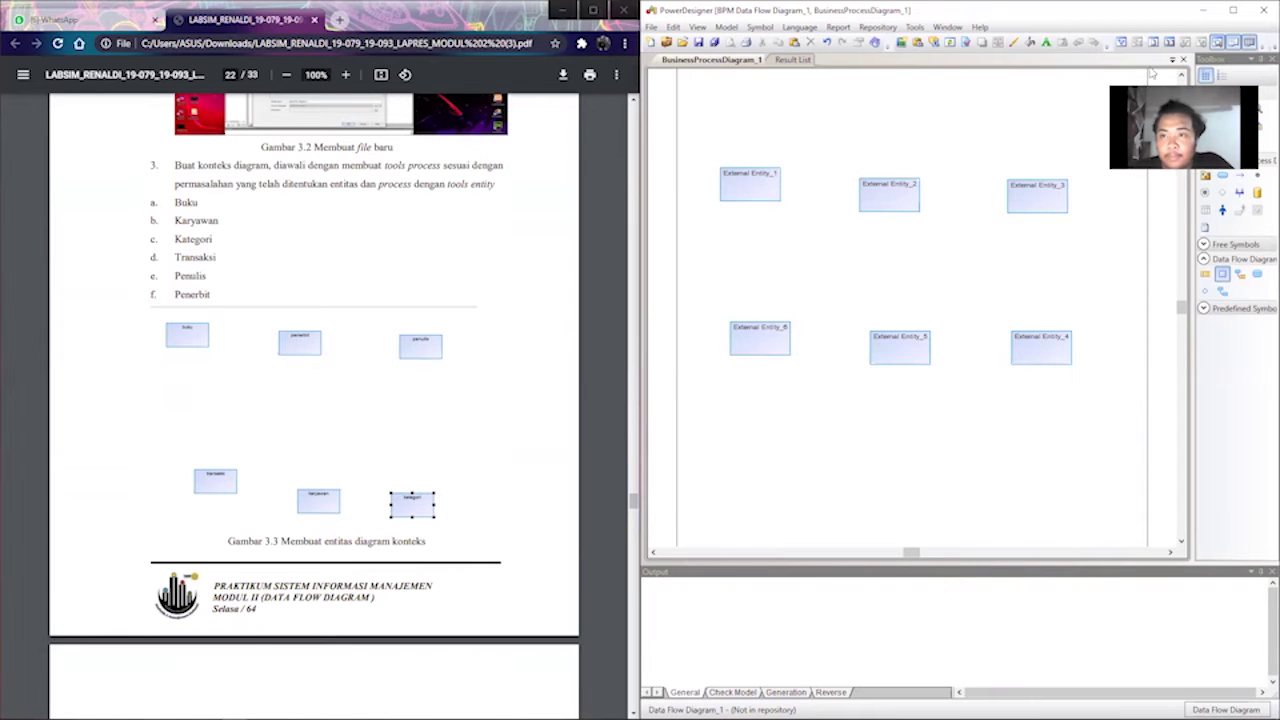
{"action": "left_click", "coordinate": [1205, 108]}
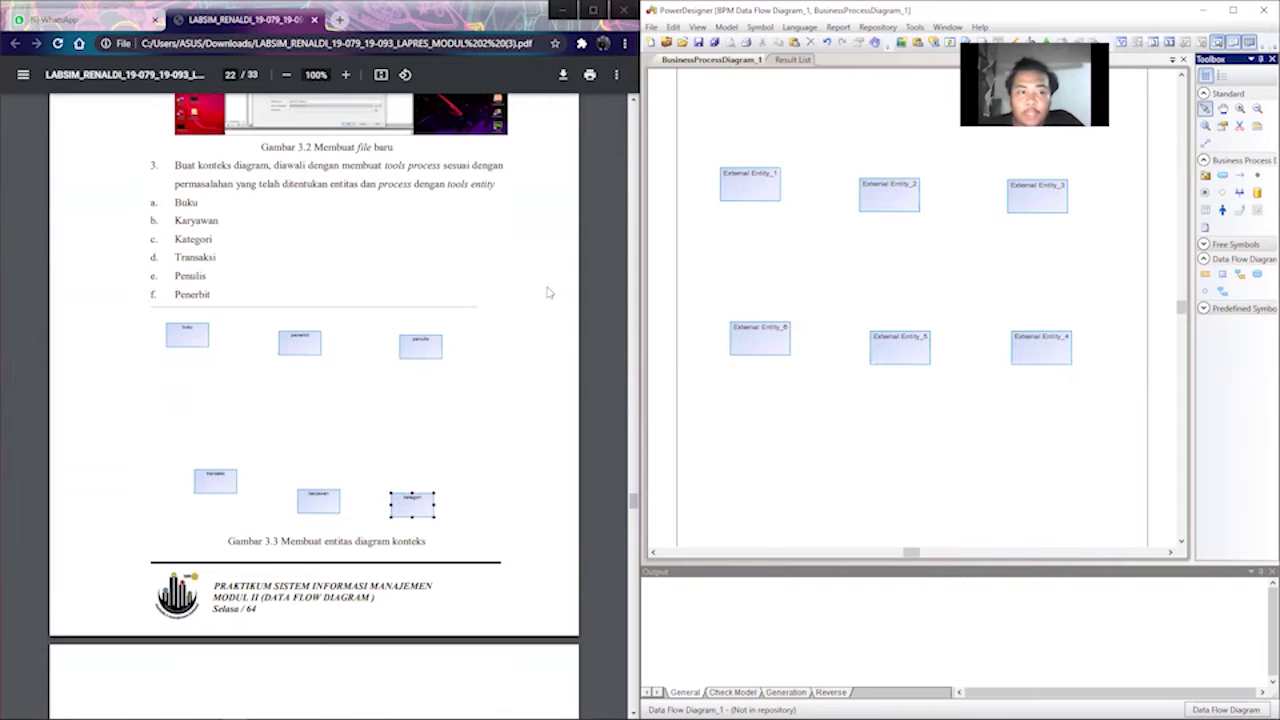
Name the three external entities in the upper row buku, karyawan and kategori, in that order.
{"action": "double_click", "coordinate": [755, 192]}
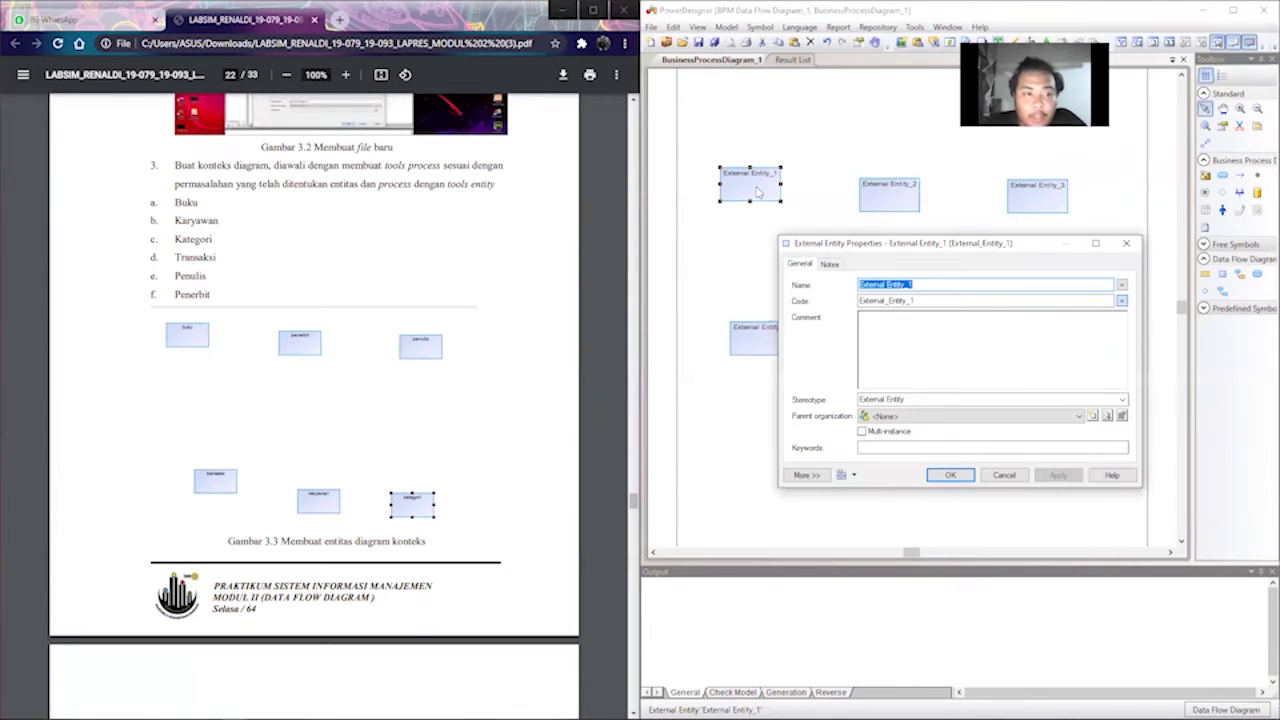
{"action": "type", "text": "buku"}
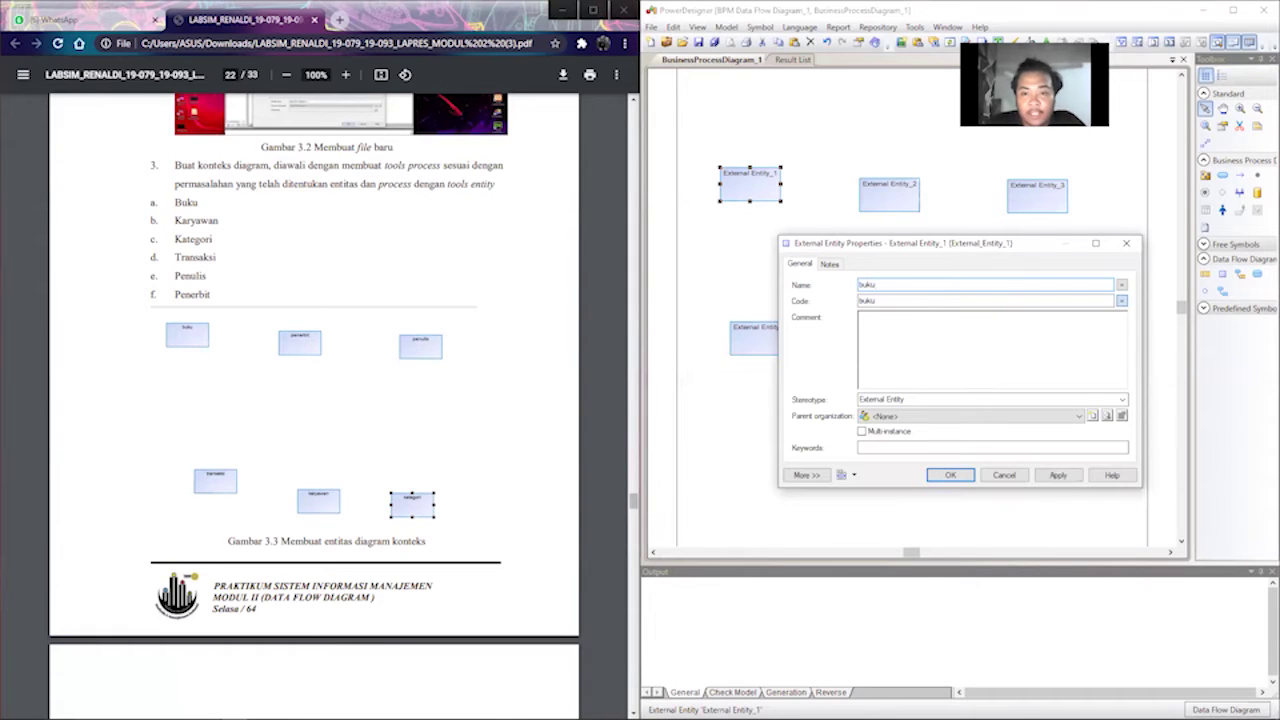
{"action": "key", "text": "Return"}
{"action": "double_click", "coordinate": [877, 205]}
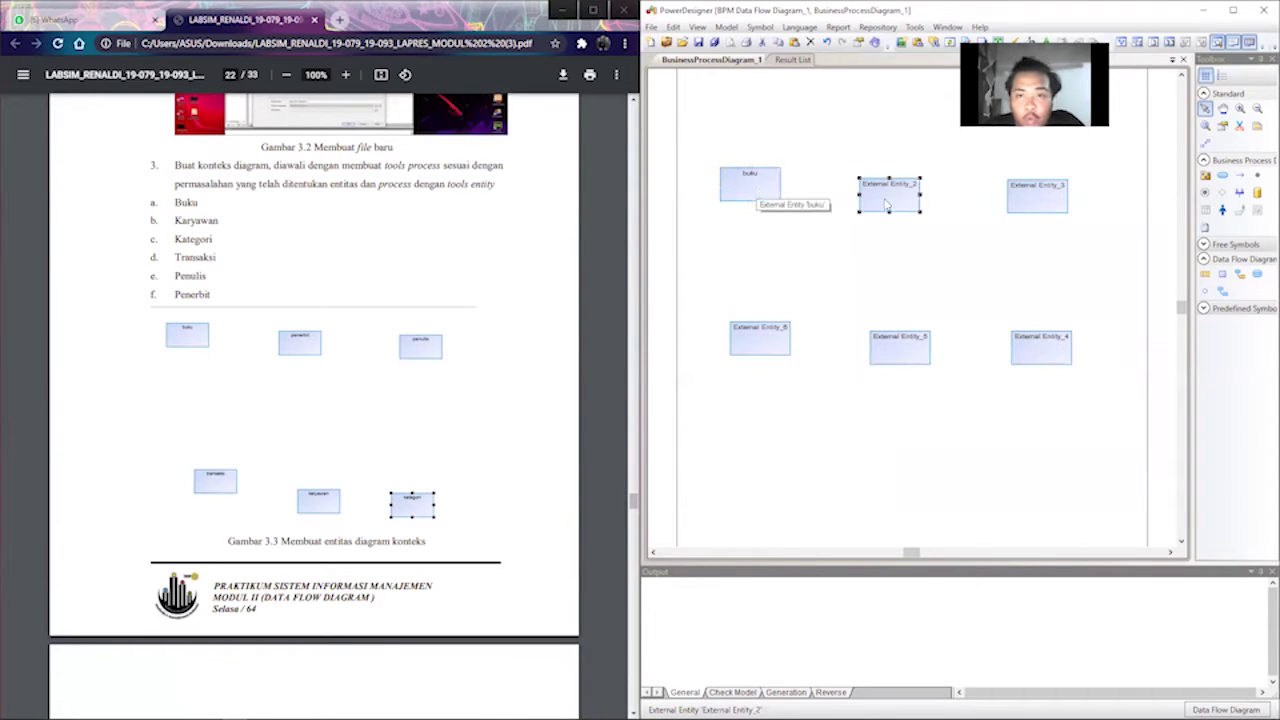
{"action": "type", "text": "karyawan"}
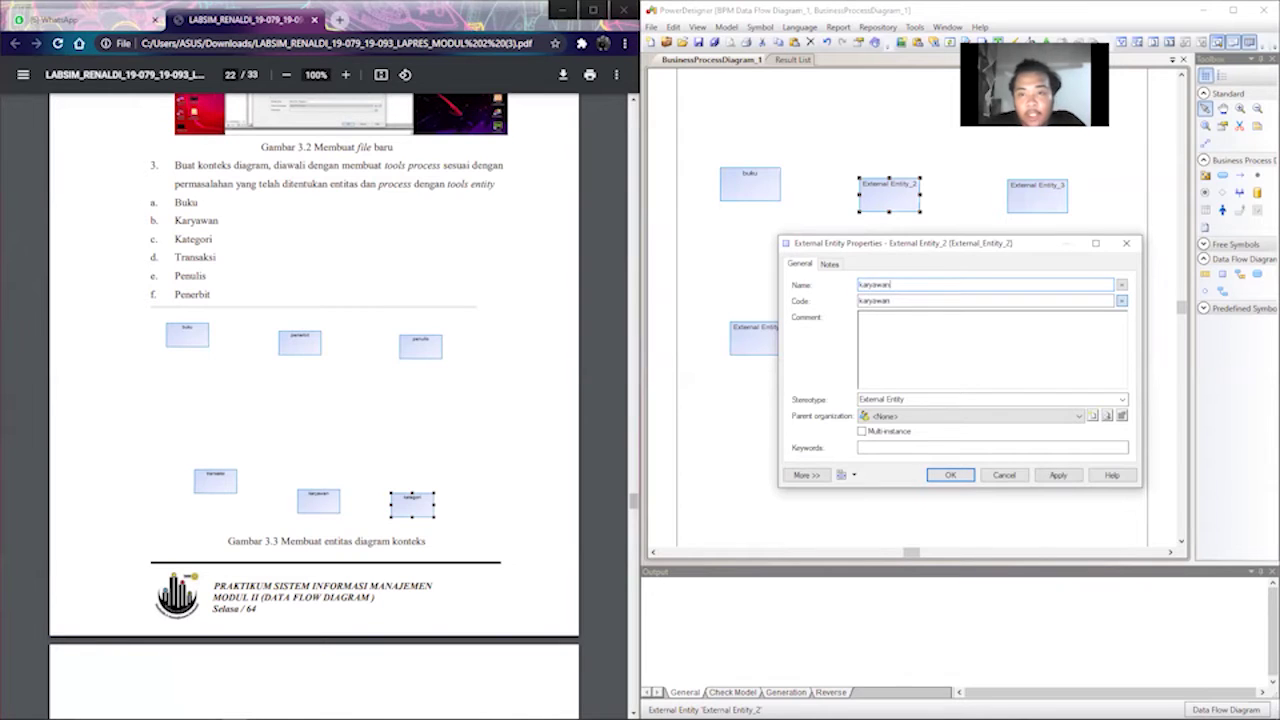
{"action": "key", "text": "Return"}
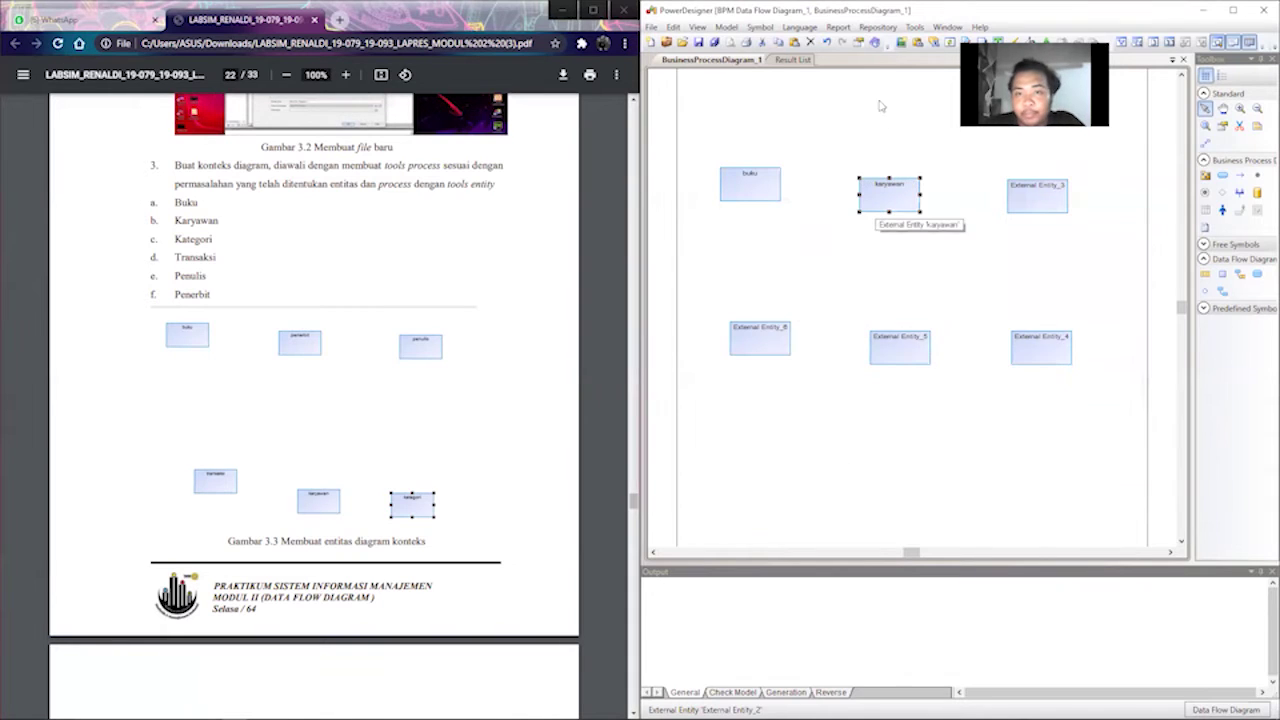
{"action": "double_click", "coordinate": [1052, 205]}
{"action": "type", "text": "kategori"}
{"action": "key", "text": "Return"}
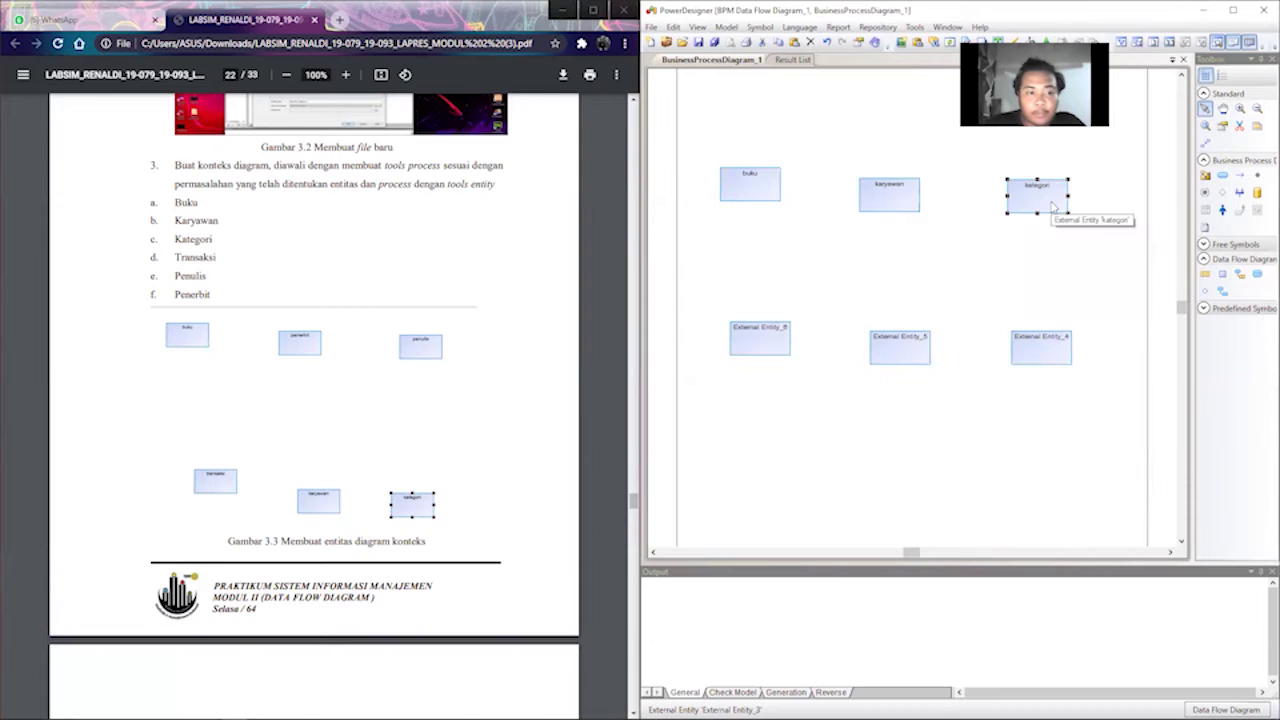
Name the three external entities in the lower row transaksi, penulis and penerbit, in that order.
{"action": "left_click", "coordinate": [782, 348]}
{"action": "double_click", "coordinate": [782, 348]}
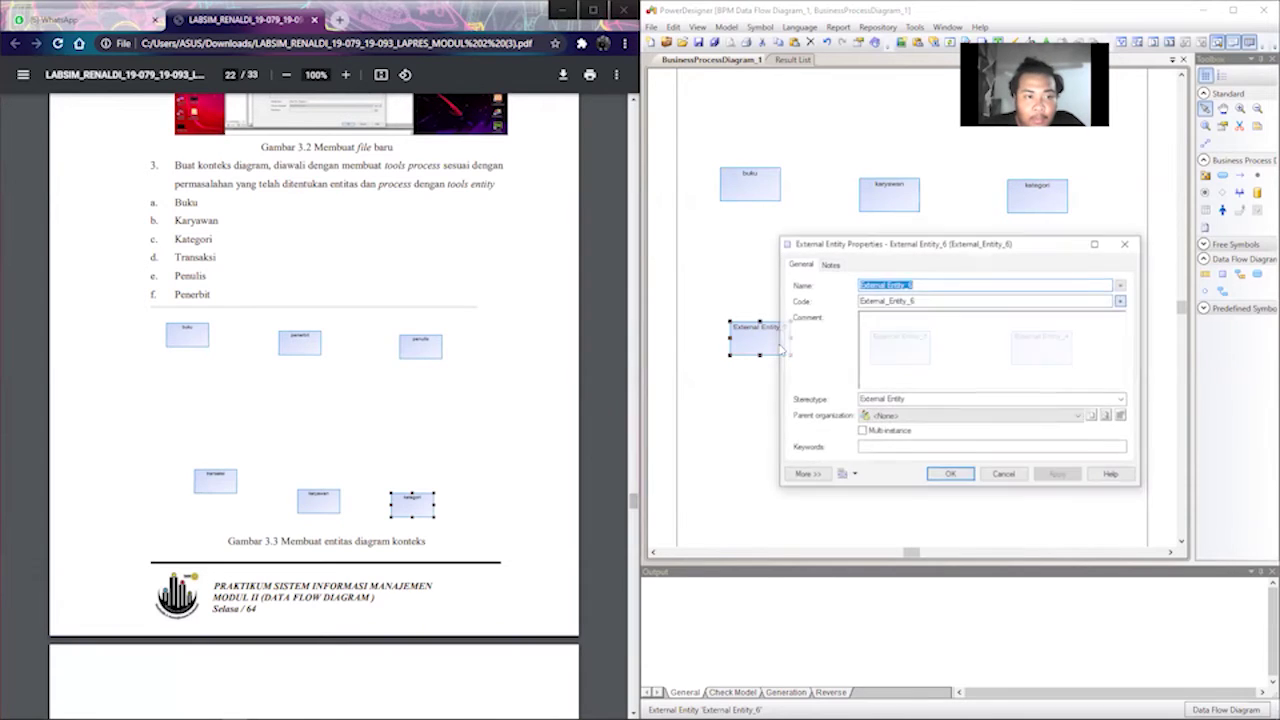
{"action": "type", "text": "transaksi"}
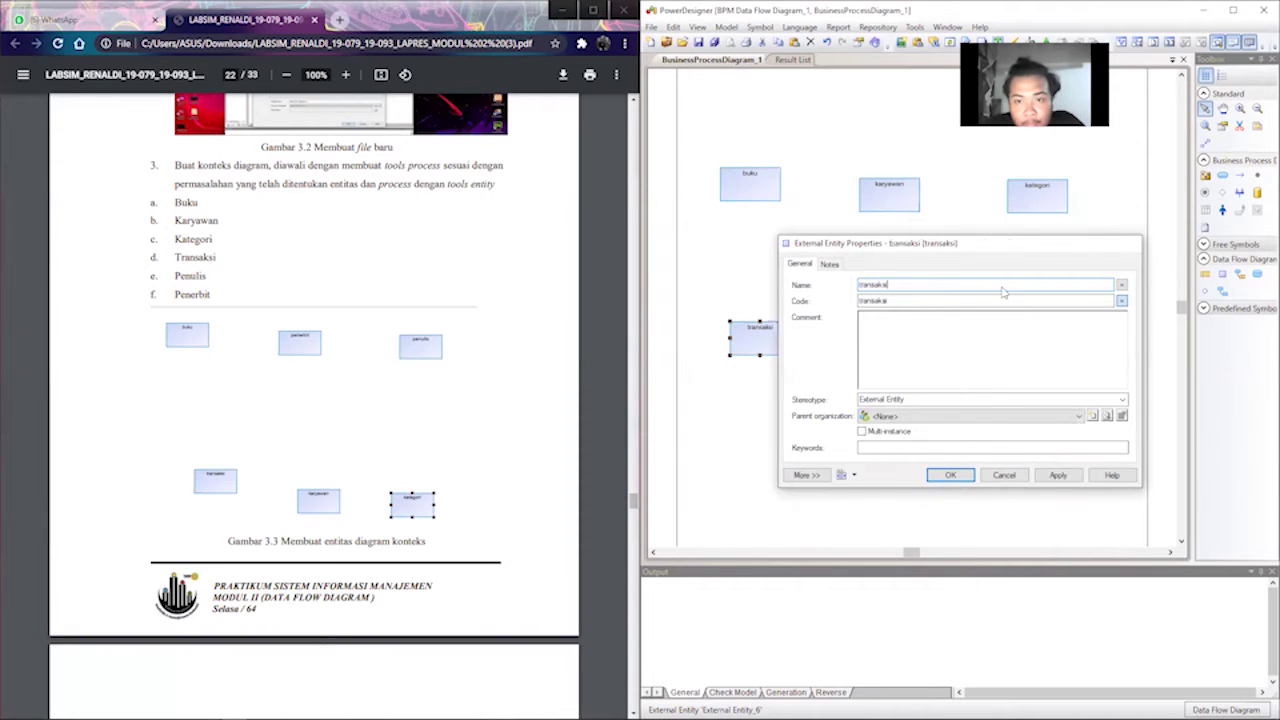
{"action": "key", "text": "Return"}
{"action": "left_click", "coordinate": [895, 350]}
{"action": "double_click", "coordinate": [878, 335]}
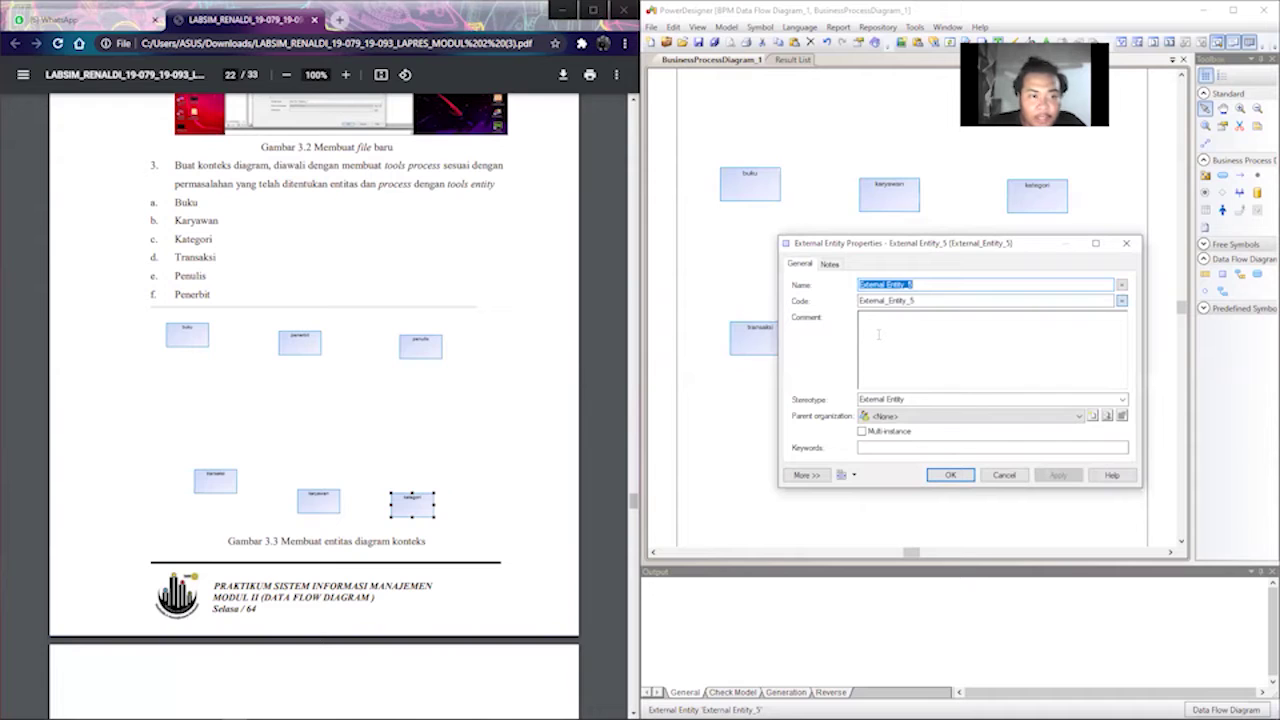
{"action": "type", "text": "penuli"}
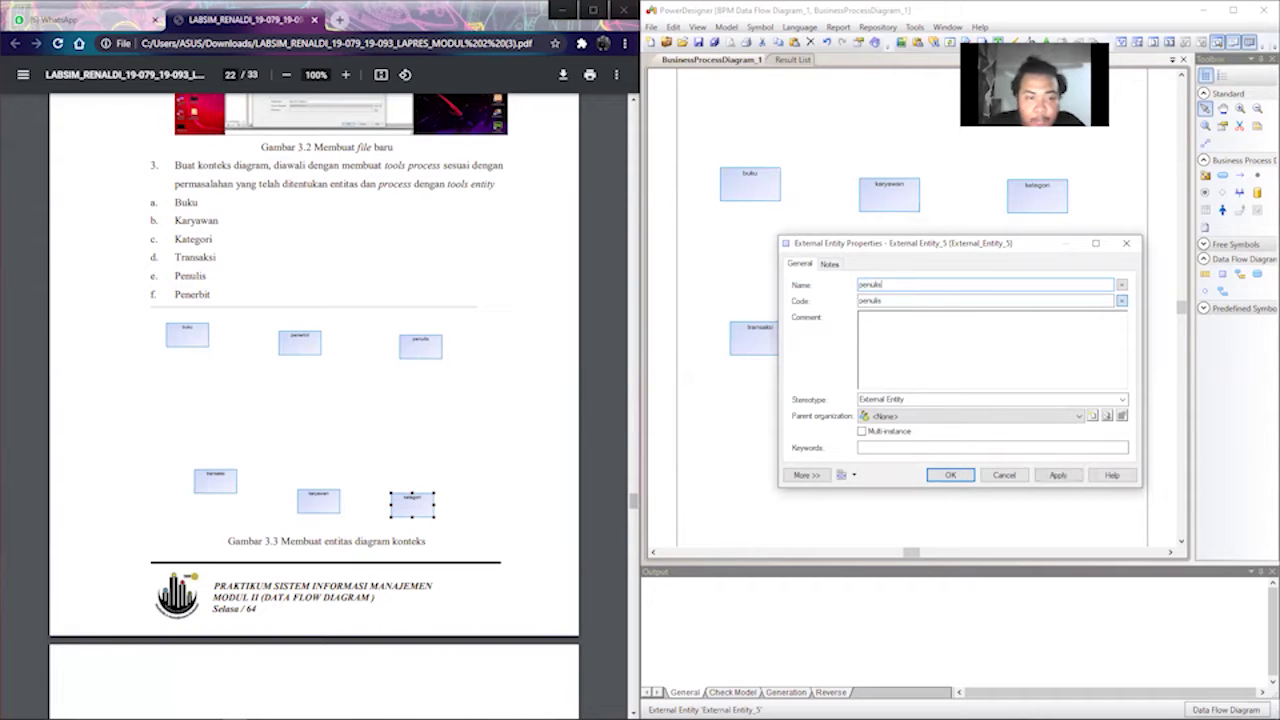
{"action": "type", "text": "s"}
{"action": "key", "text": "Return"}
{"action": "left_click", "coordinate": [1045, 349]}
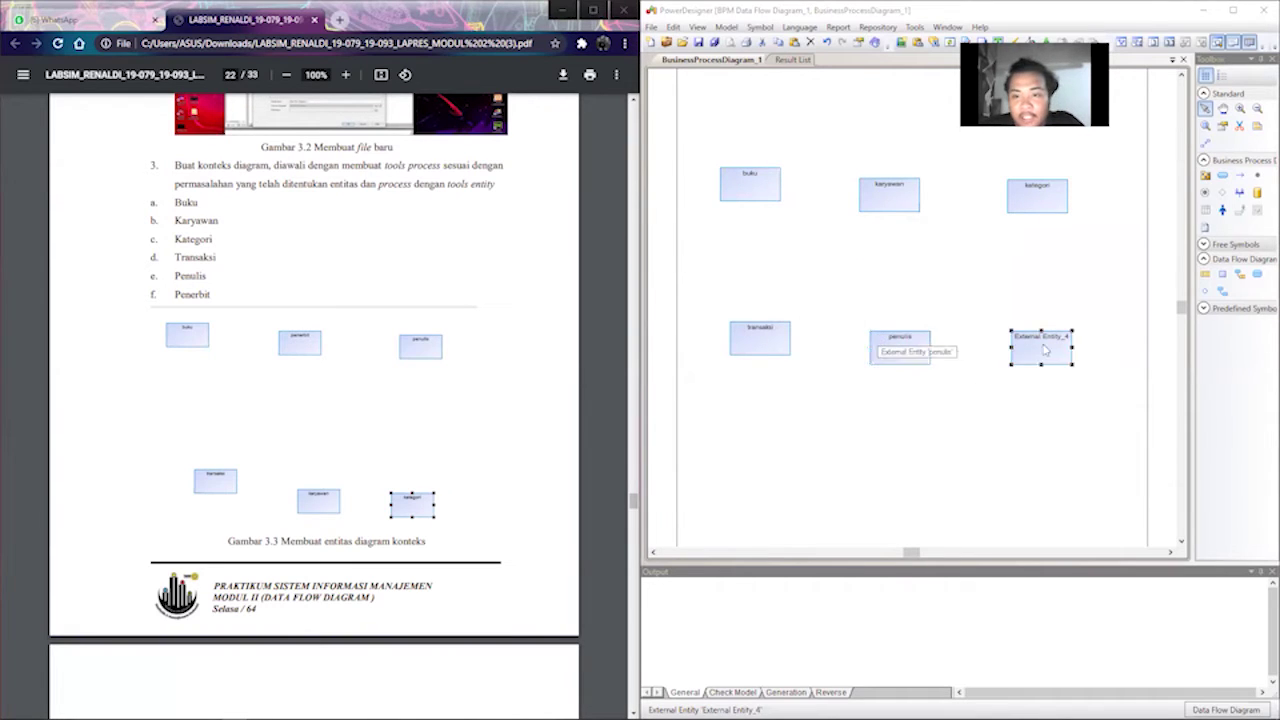
{"action": "double_click", "coordinate": [1045, 349]}
{"action": "type", "text": "penerbit"}
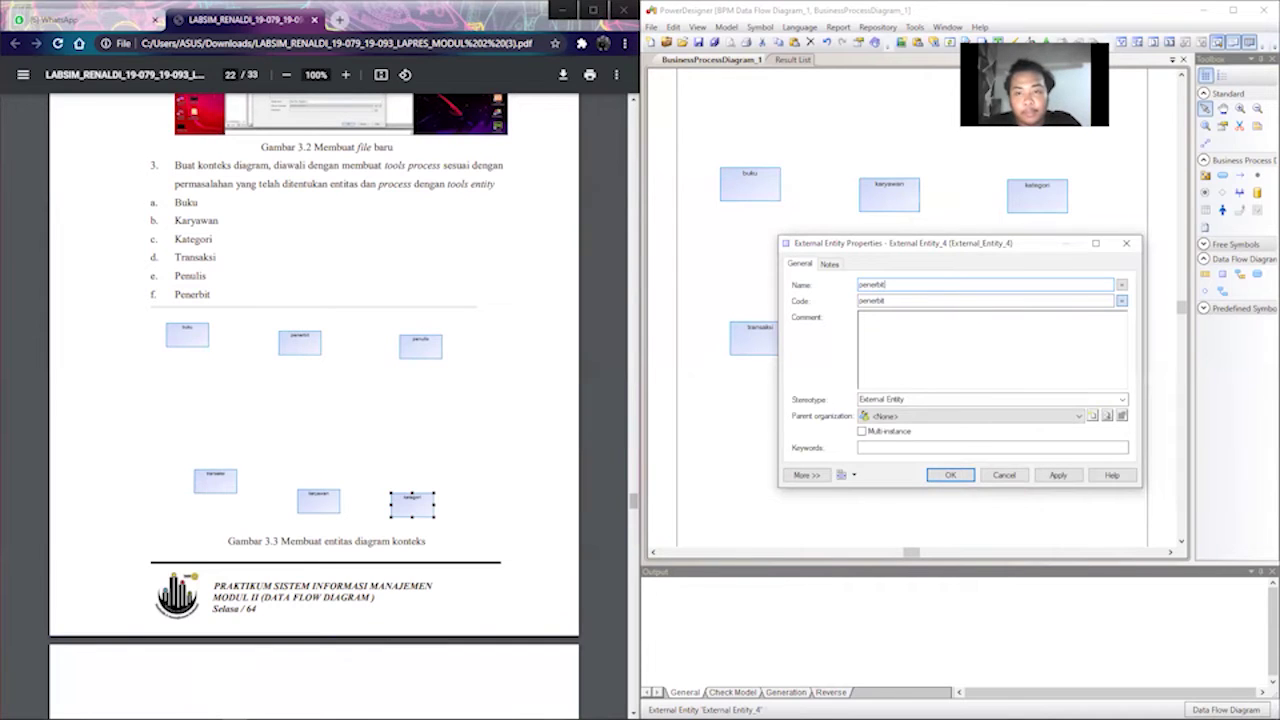
{"action": "key", "text": "Return"}
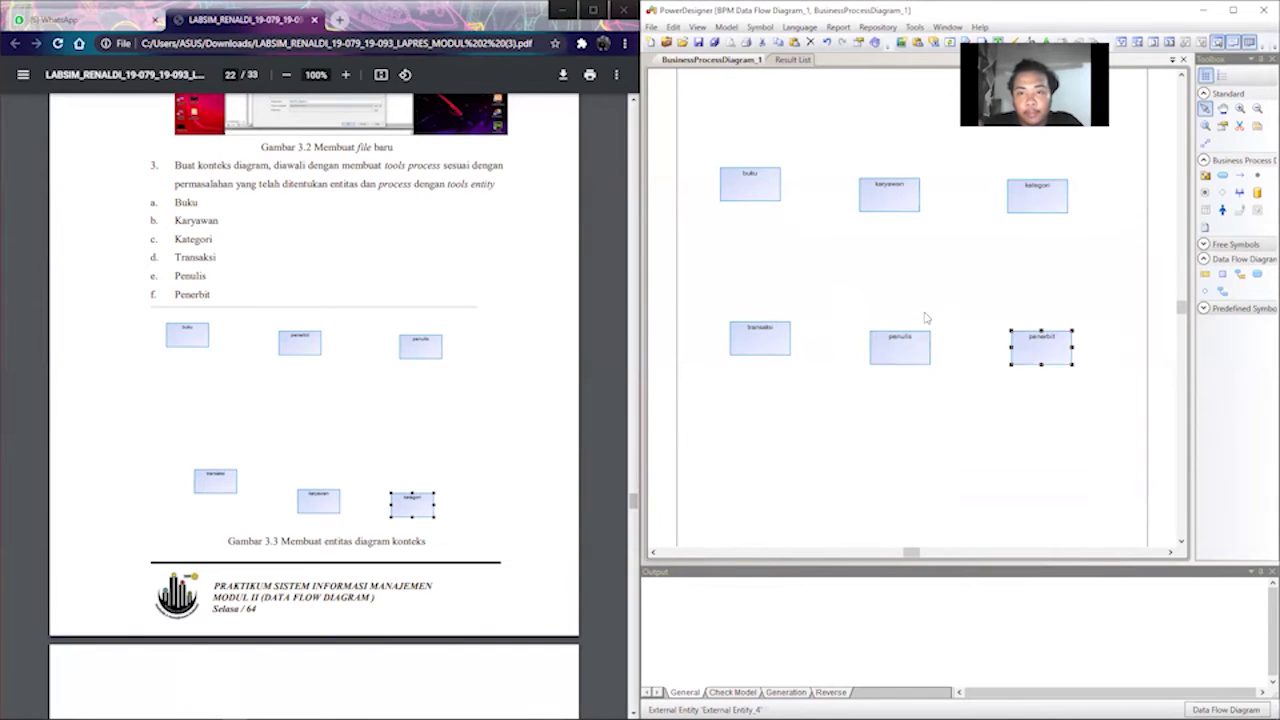
Bring step 4 of the report and its relation figure into view, and reposition and widen the PowerDesigner window beside it.
{"action": "scroll", "coordinate": [397, 326], "scroll_direction": "down", "scroll_amount": 3}
{"action": "scroll", "coordinate": [397, 326], "scroll_direction": "down", "scroll_amount": 3}
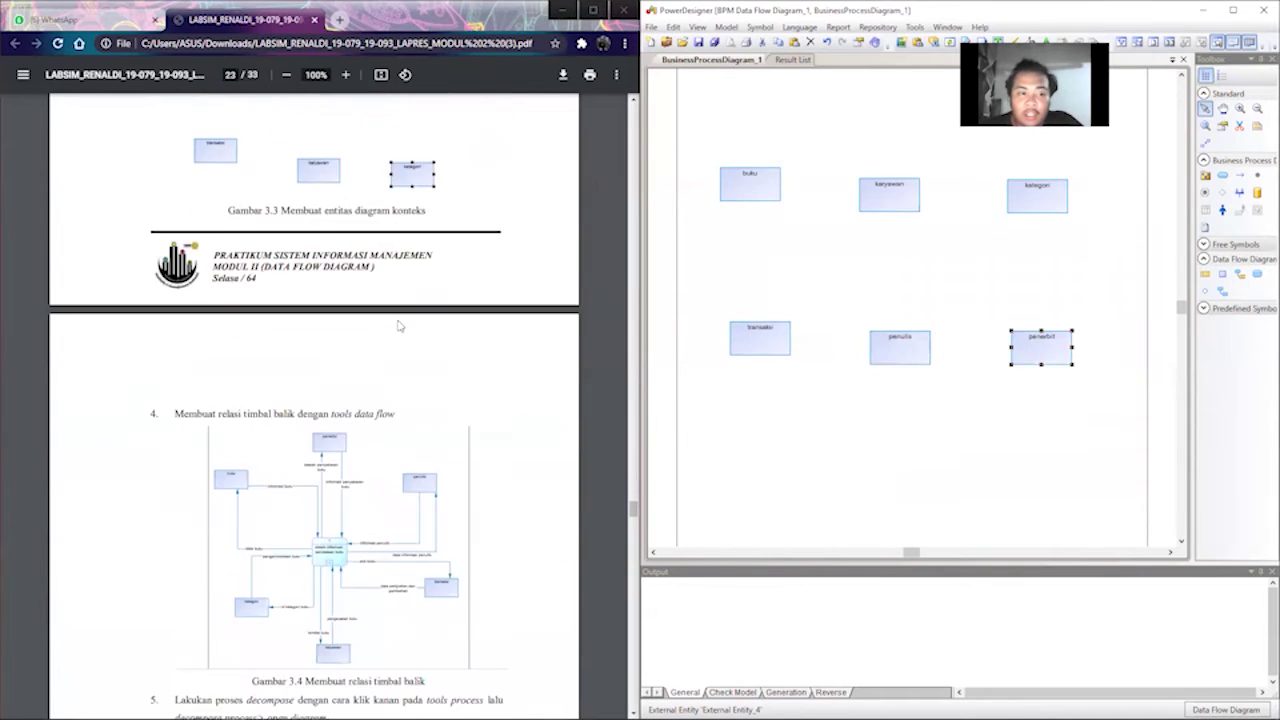
{"action": "scroll", "coordinate": [403, 334], "scroll_direction": "down", "scroll_amount": 3}
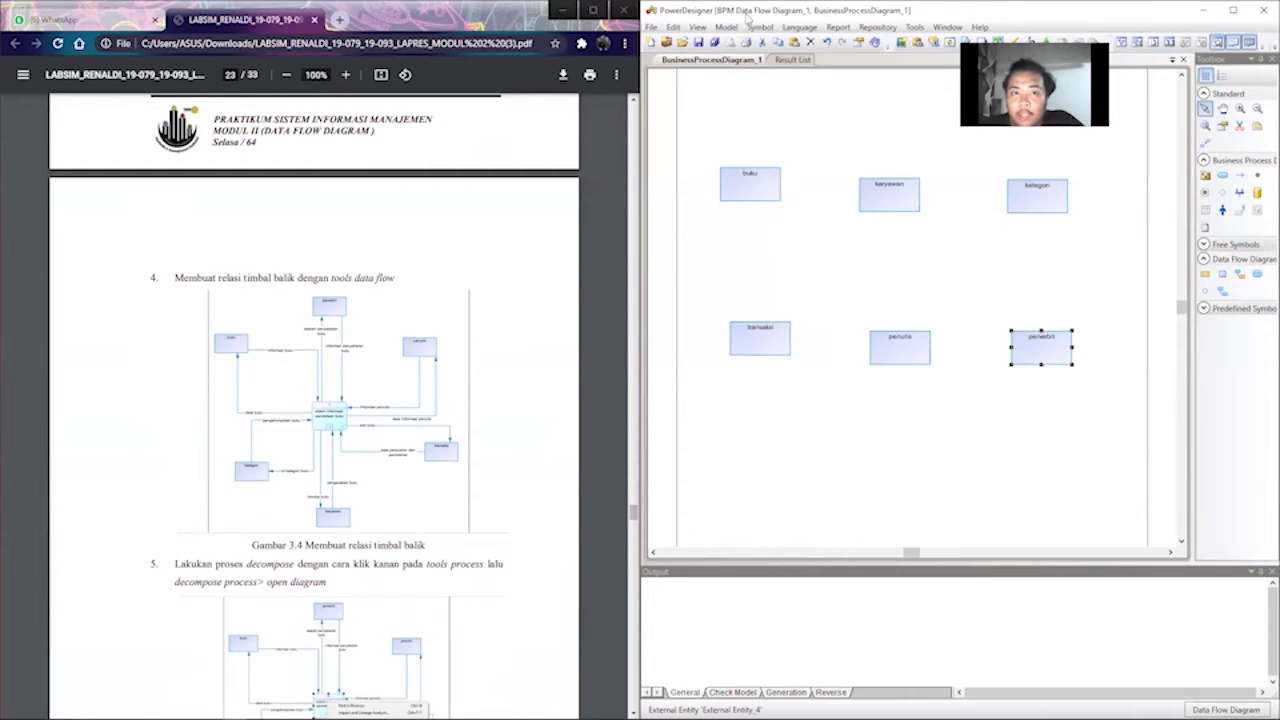
{"action": "left_click_drag", "start_coordinate": [746, 18], "coordinate": [532, 18]}
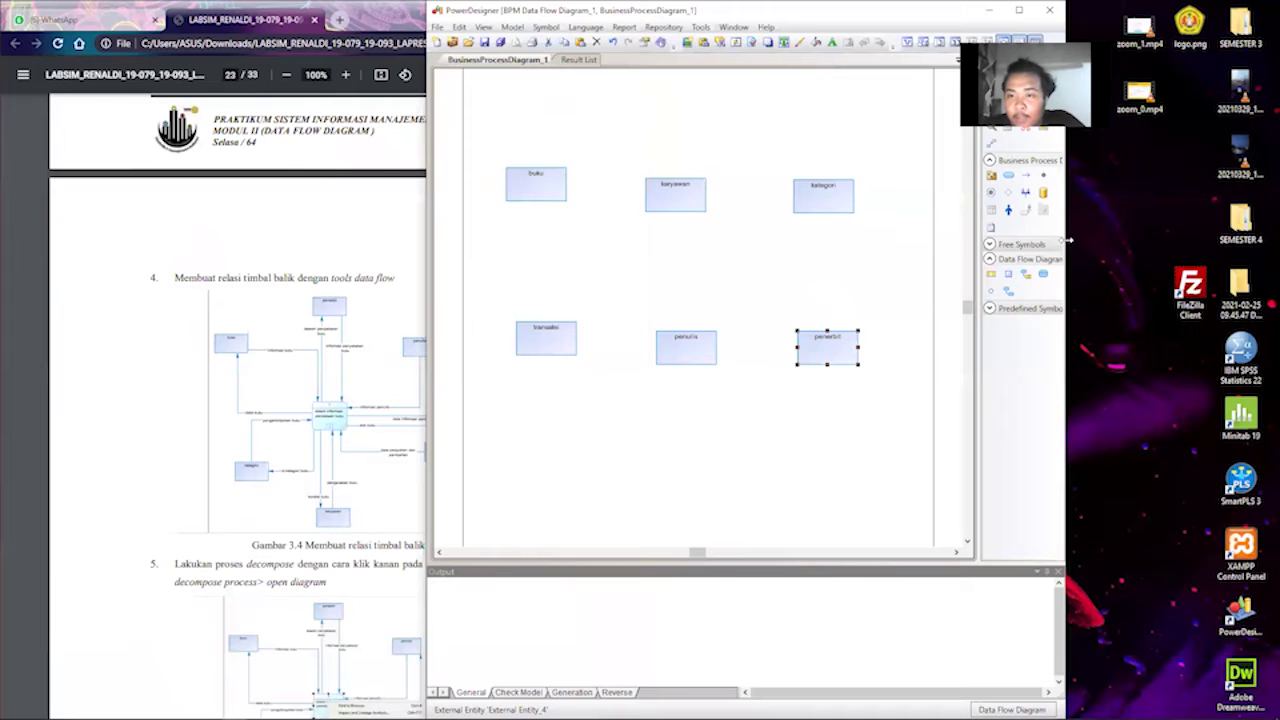
{"action": "left_click_drag", "start_coordinate": [1068, 240], "coordinate": [1201, 240]}
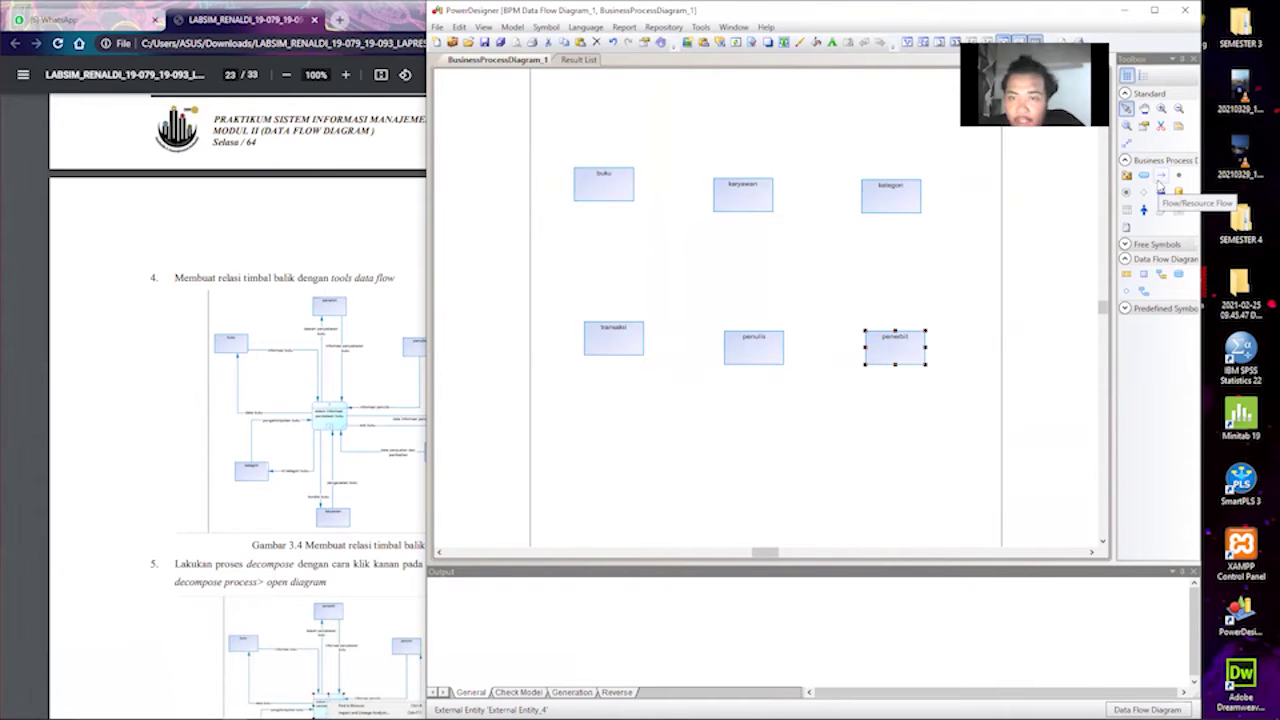
Place a process between the two rows of entities and name it "sistem informasi pendataan buku".
{"action": "left_click", "coordinate": [1177, 277]}
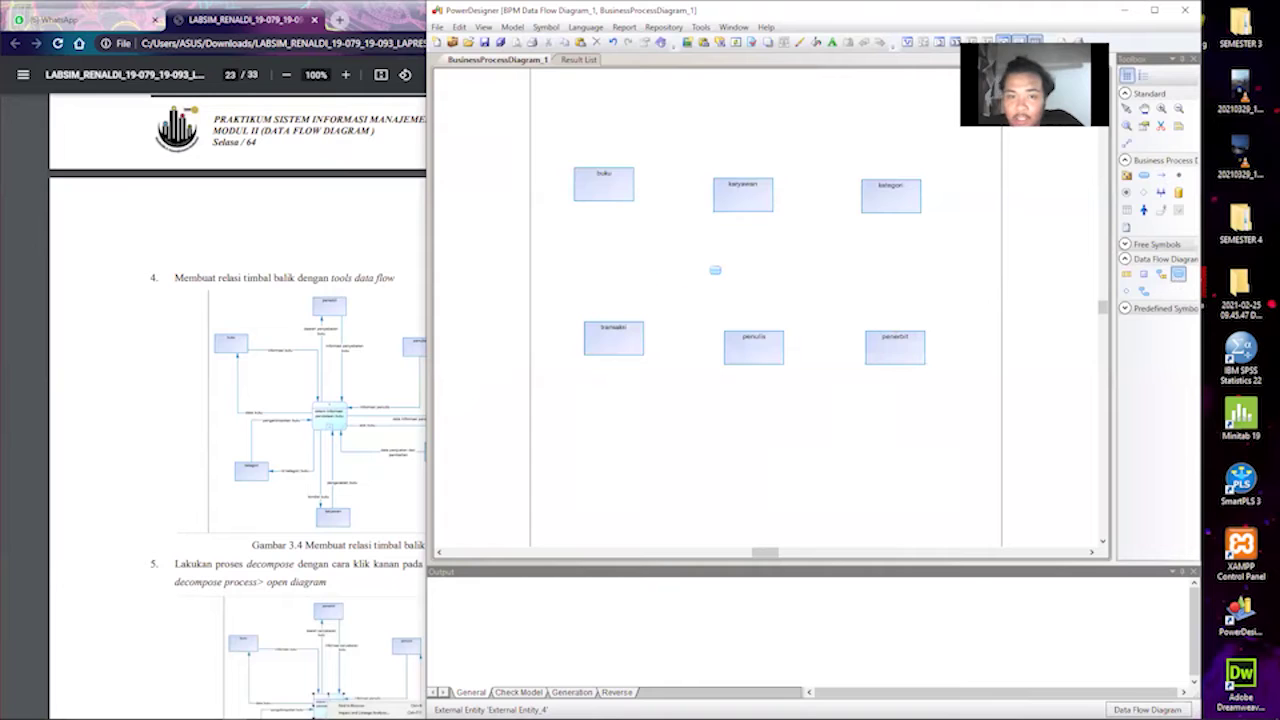
{"action": "left_click", "coordinate": [754, 272]}
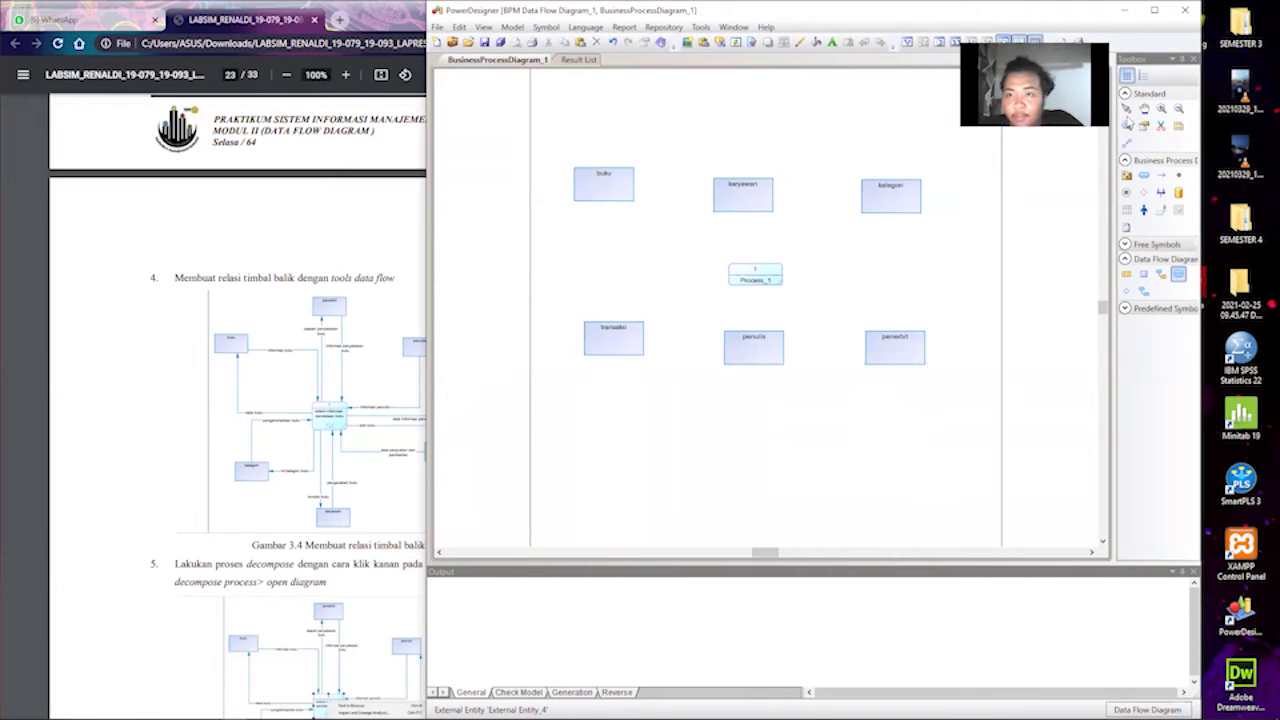
{"action": "double_click", "coordinate": [763, 274]}
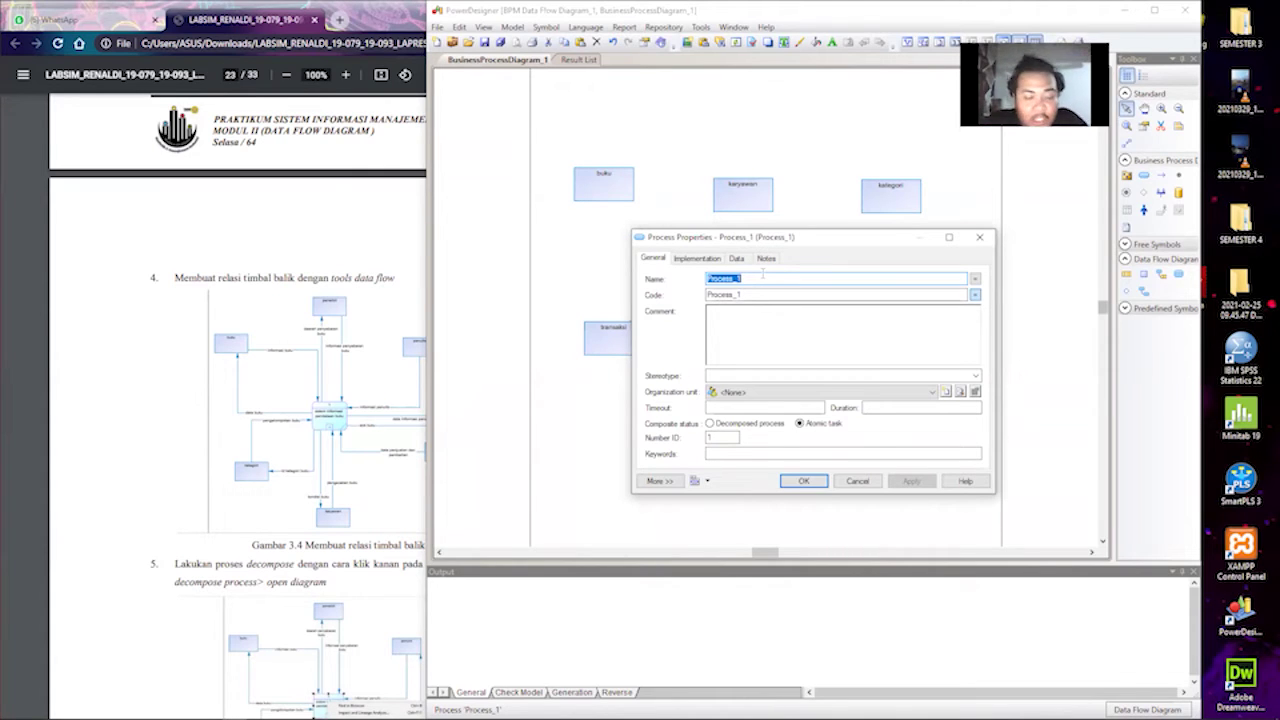
{"action": "type", "text": "ss"}
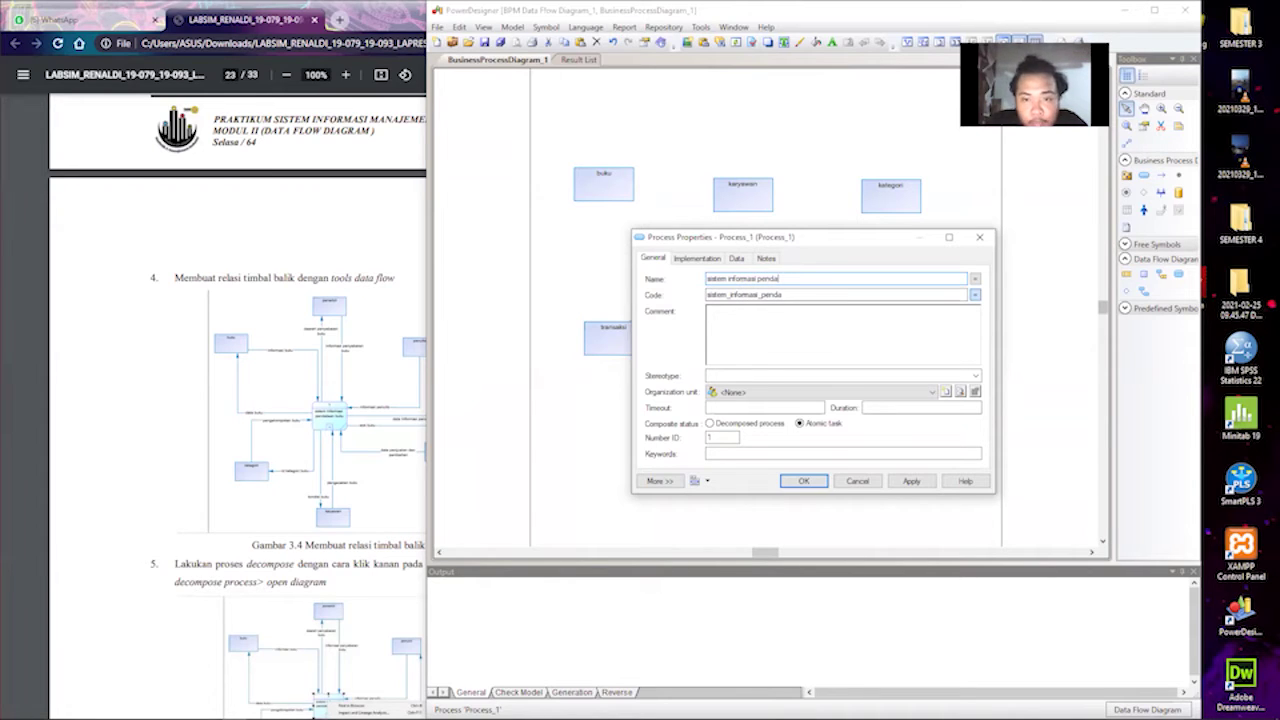
{"action": "type", "text": "an buku"}
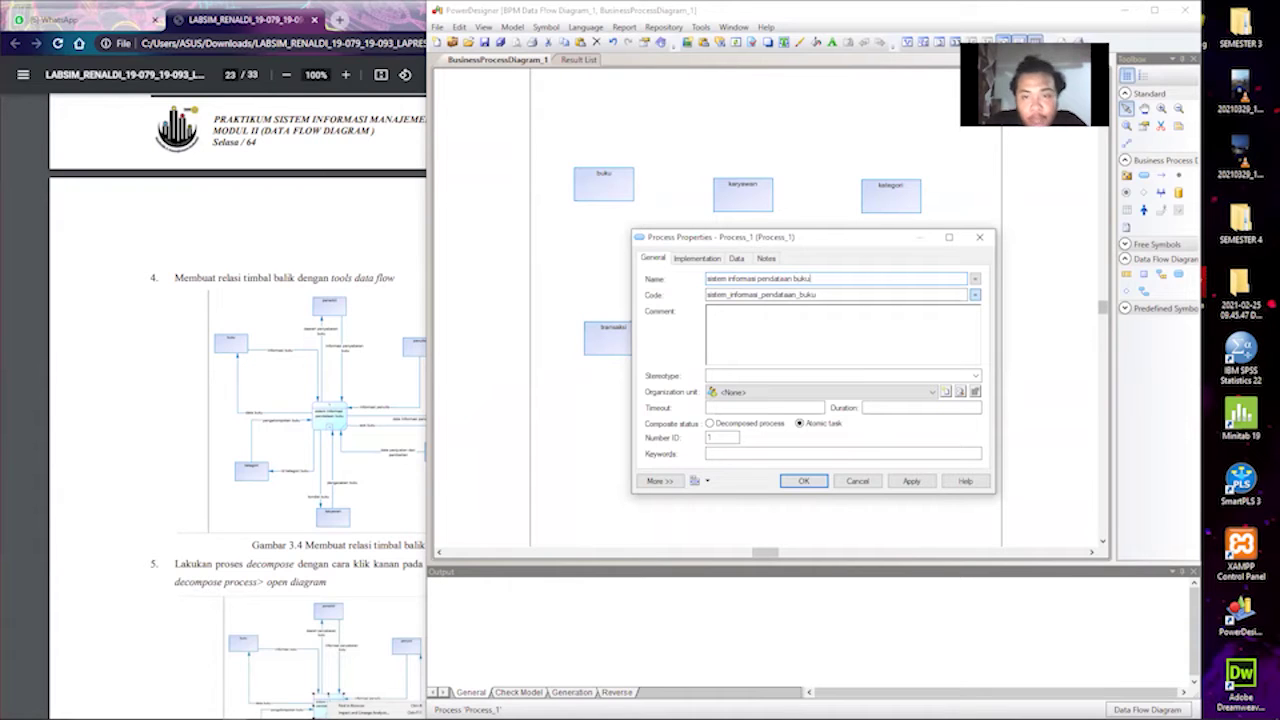
{"action": "key", "text": "Return"}
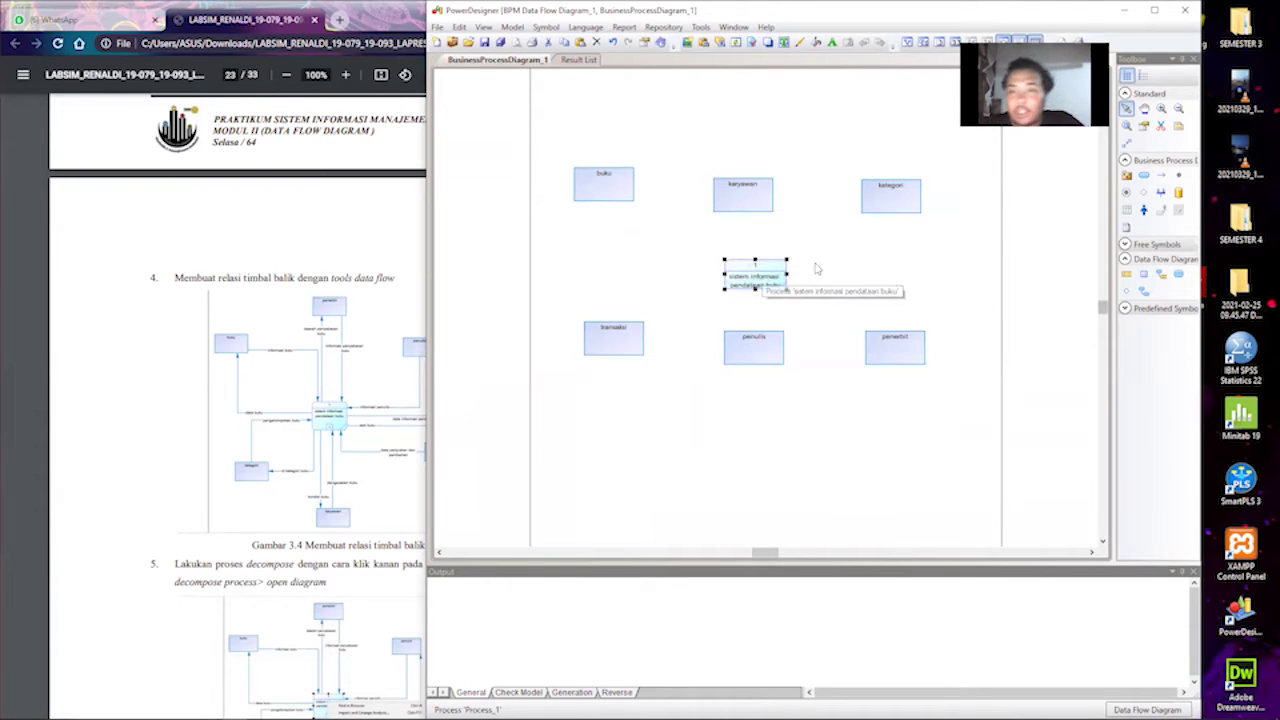
Draw flows in both directions between the central process and each upper-row entity: buku, karyawan and kategori.
{"action": "left_click", "coordinate": [1163, 177]}
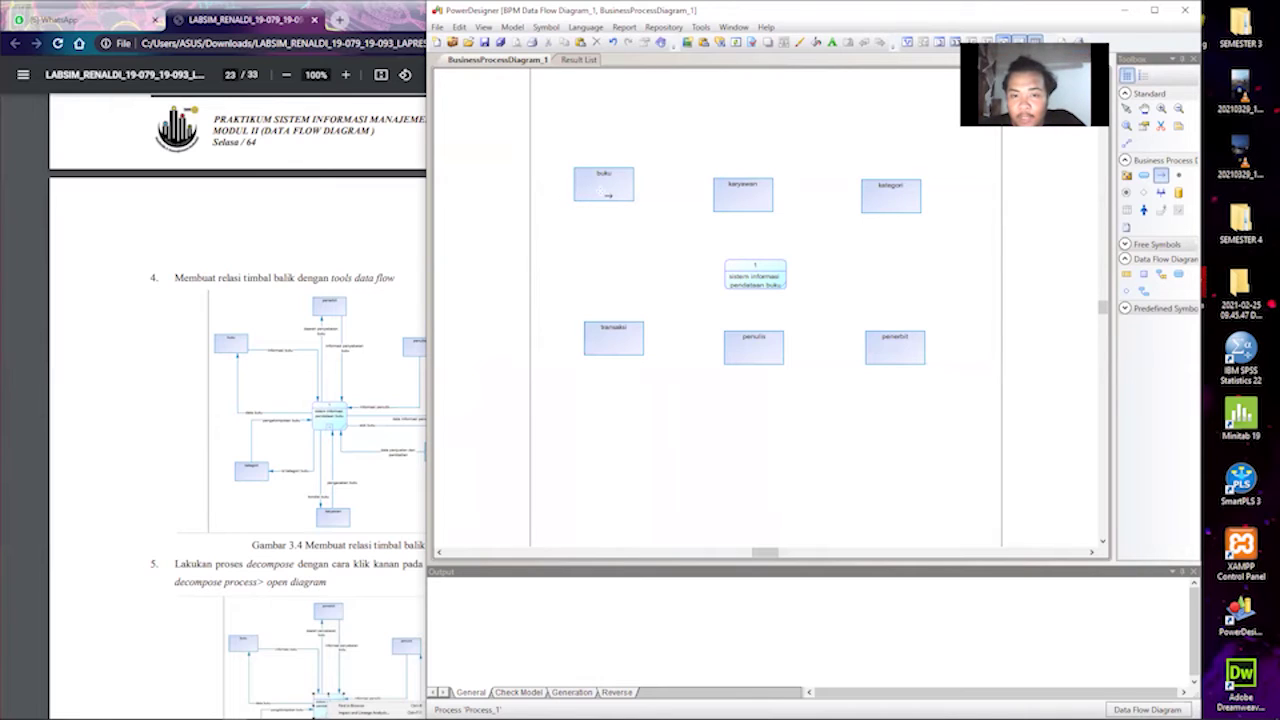
{"action": "left_click_drag", "start_coordinate": [603, 192], "coordinate": [738, 278]}
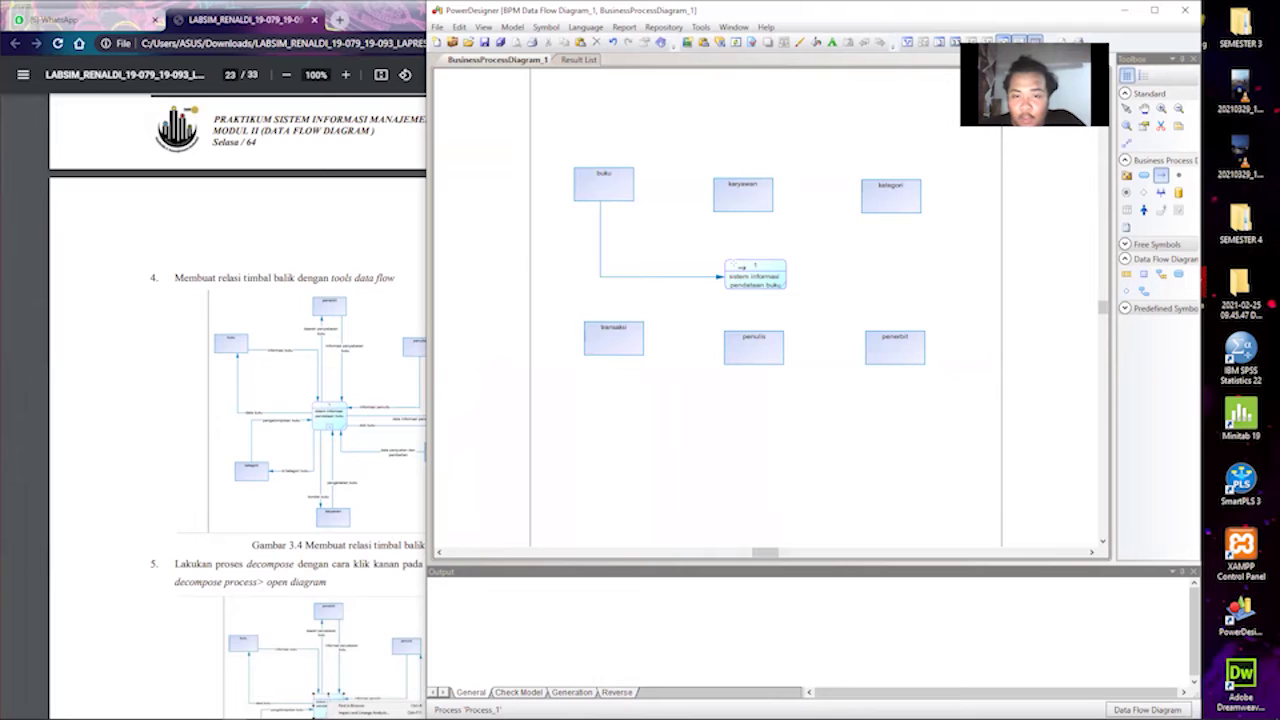
{"action": "left_click_drag", "start_coordinate": [636, 262], "coordinate": [628, 202]}
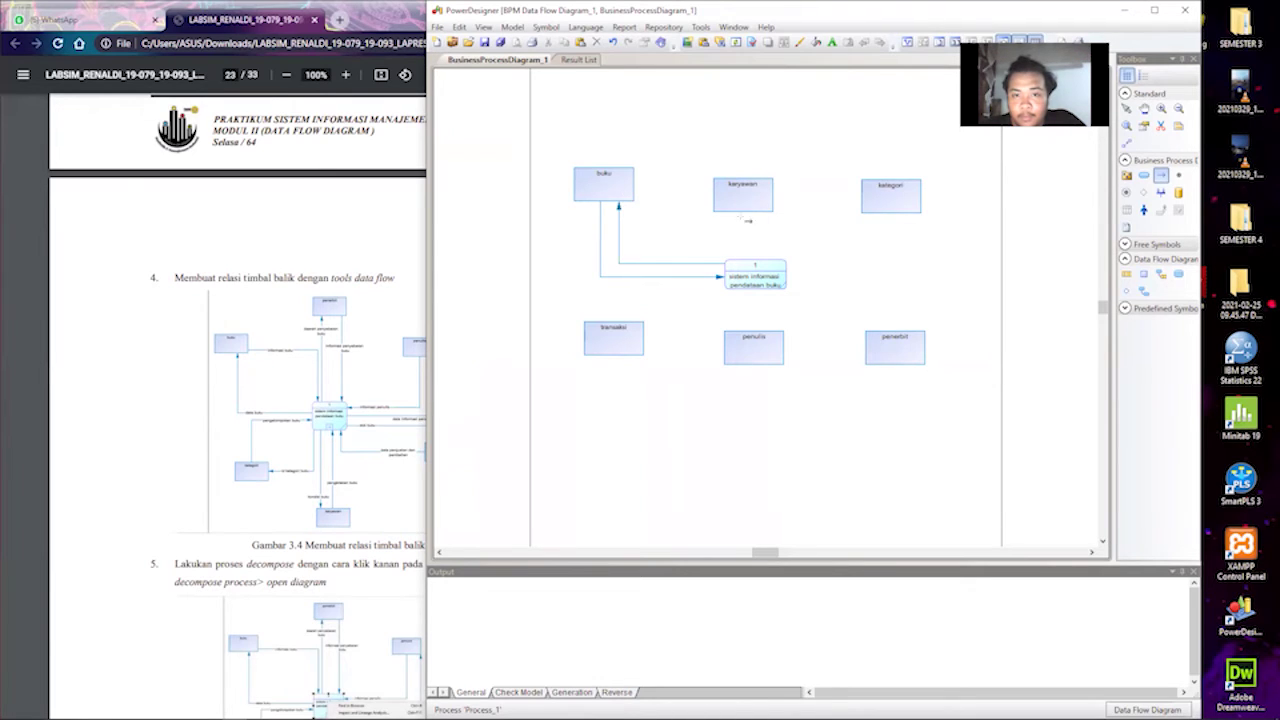
{"action": "left_click_drag", "start_coordinate": [736, 229], "coordinate": [745, 272]}
{"action": "left_click_drag", "start_coordinate": [740, 202], "coordinate": [737, 210]}
{"action": "mouse_move", "coordinate": [883, 203]}
{"action": "left_mouse_down"}
{"action": "mouse_move", "coordinate": [808, 203]}
{"action": "mouse_move", "coordinate": [802, 277]}
{"action": "mouse_move", "coordinate": [771, 285]}
{"action": "mouse_move", "coordinate": [900, 288]}
{"action": "mouse_move", "coordinate": [877, 206]}
{"action": "left_mouse_up"}
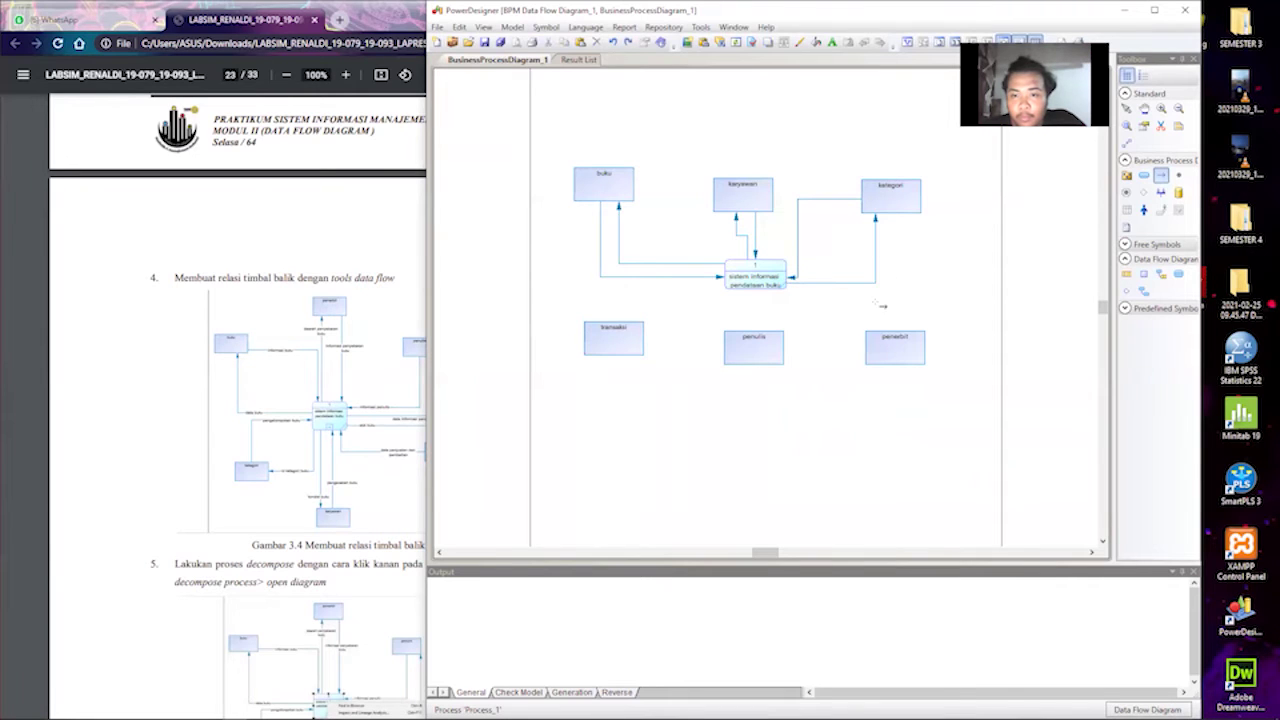
Draw flows in both directions between the central process and each lower-row entity: penerbit, penulis and transaksi.
{"action": "left_click_drag", "start_coordinate": [834, 295], "coordinate": [870, 338]}
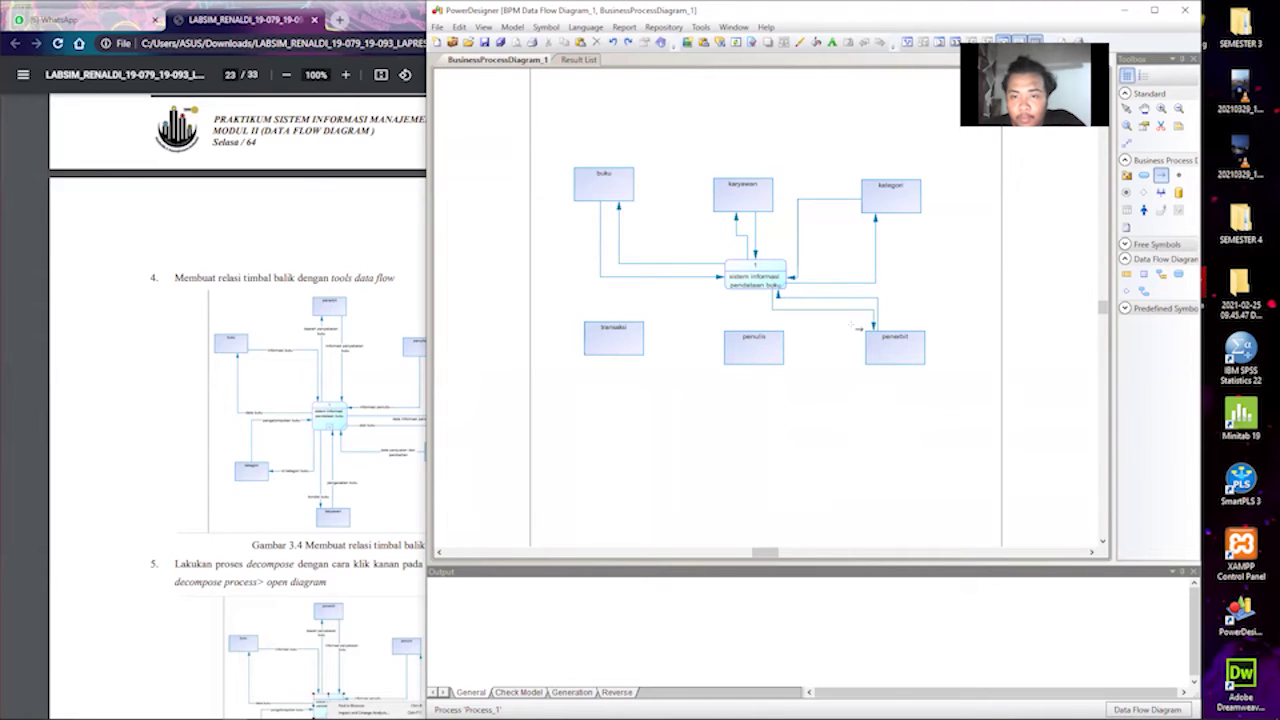
{"action": "left_click_drag", "start_coordinate": [762, 295], "coordinate": [736, 284]}
{"action": "left_click_drag", "start_coordinate": [733, 341], "coordinate": [735, 342]}
{"action": "left_click_drag", "start_coordinate": [626, 337], "coordinate": [735, 291]}
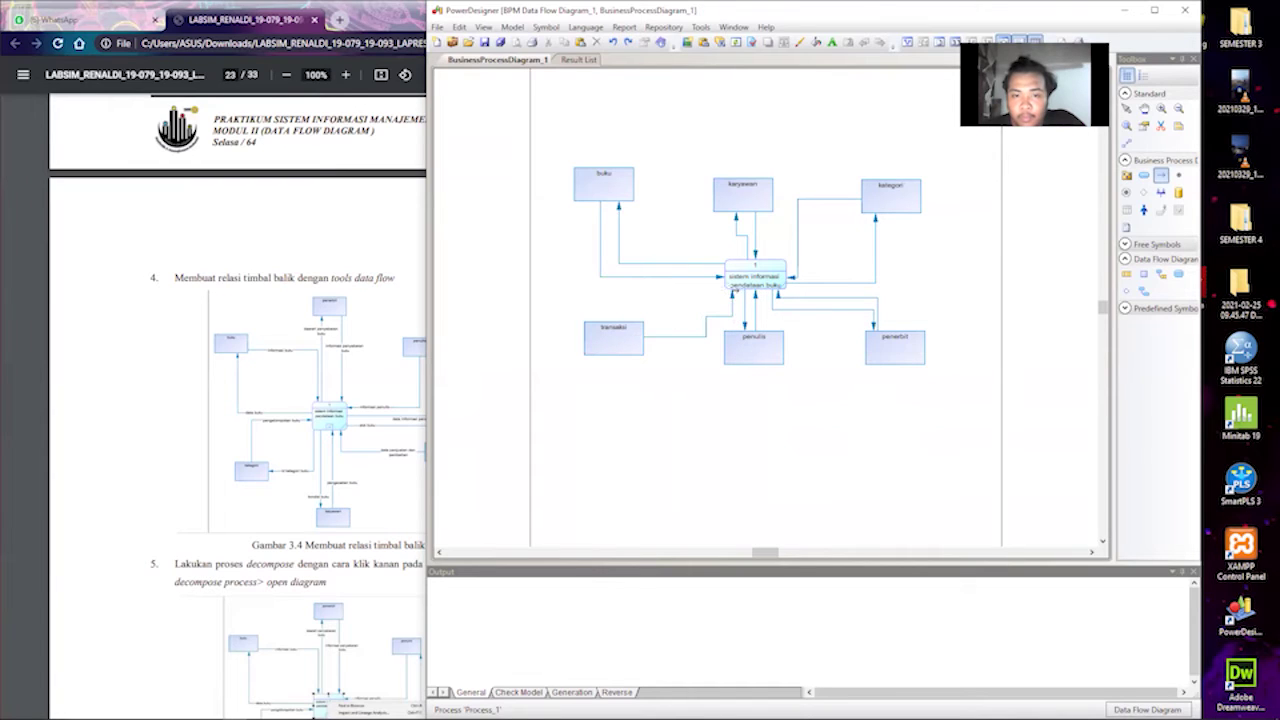
{"action": "left_click", "coordinate": [736, 288]}
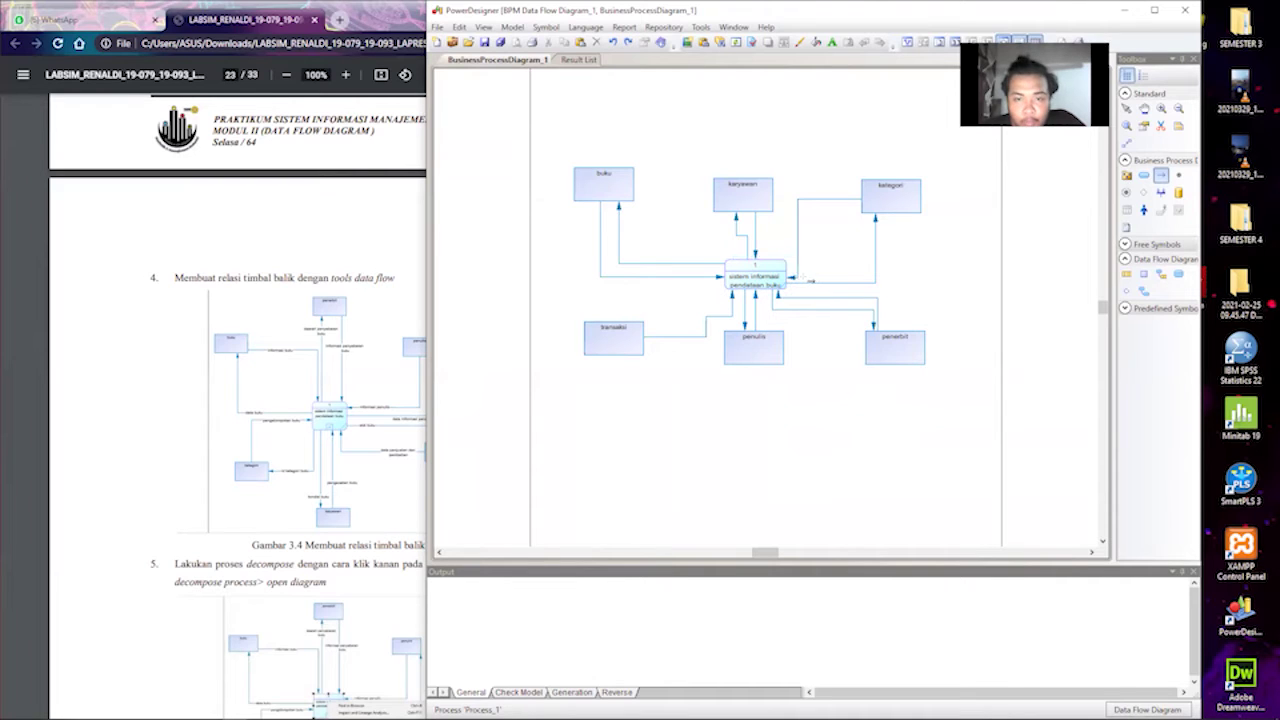
{"action": "left_click_drag", "start_coordinate": [732, 288], "coordinate": [620, 332]}
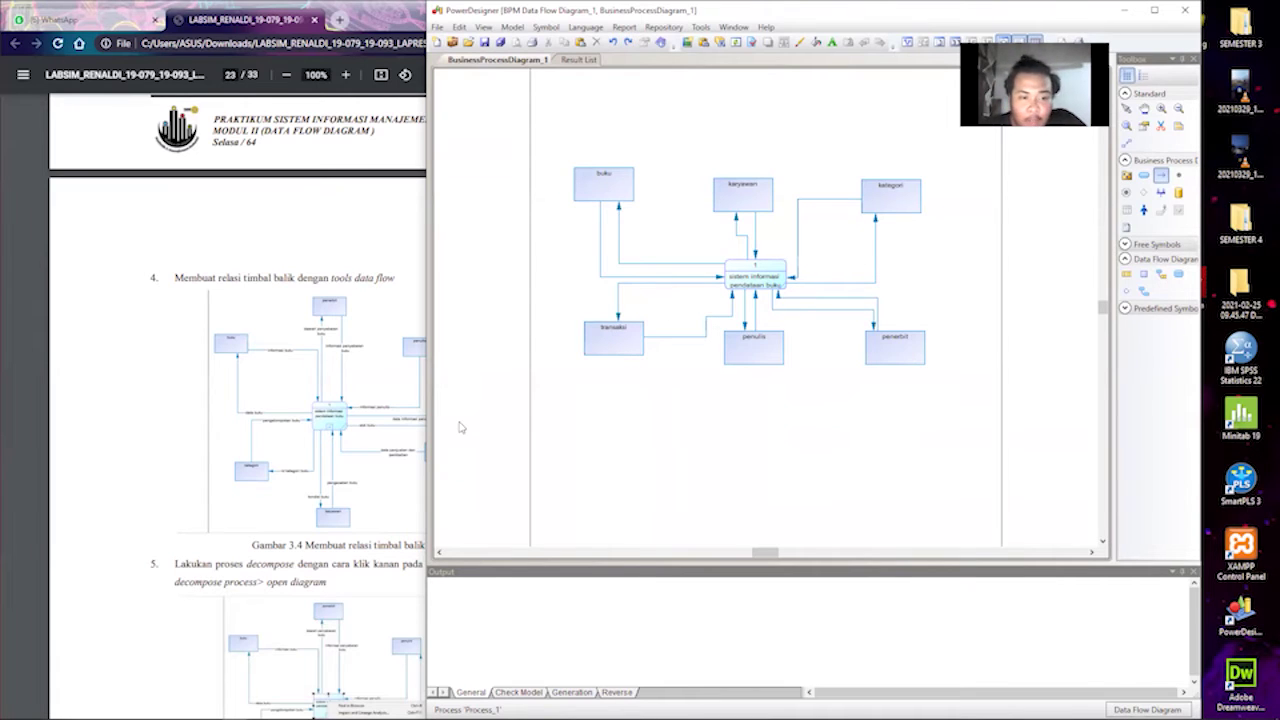
Enlarge Gambar 3.4 in the report to 195% so its flow names are readable, and place the PowerDesigner window beside it.
{"action": "left_click", "coordinate": [331, 435]}
{"action": "scroll", "coordinate": [331, 435], "scroll_direction": "down", "scroll_amount": 3}
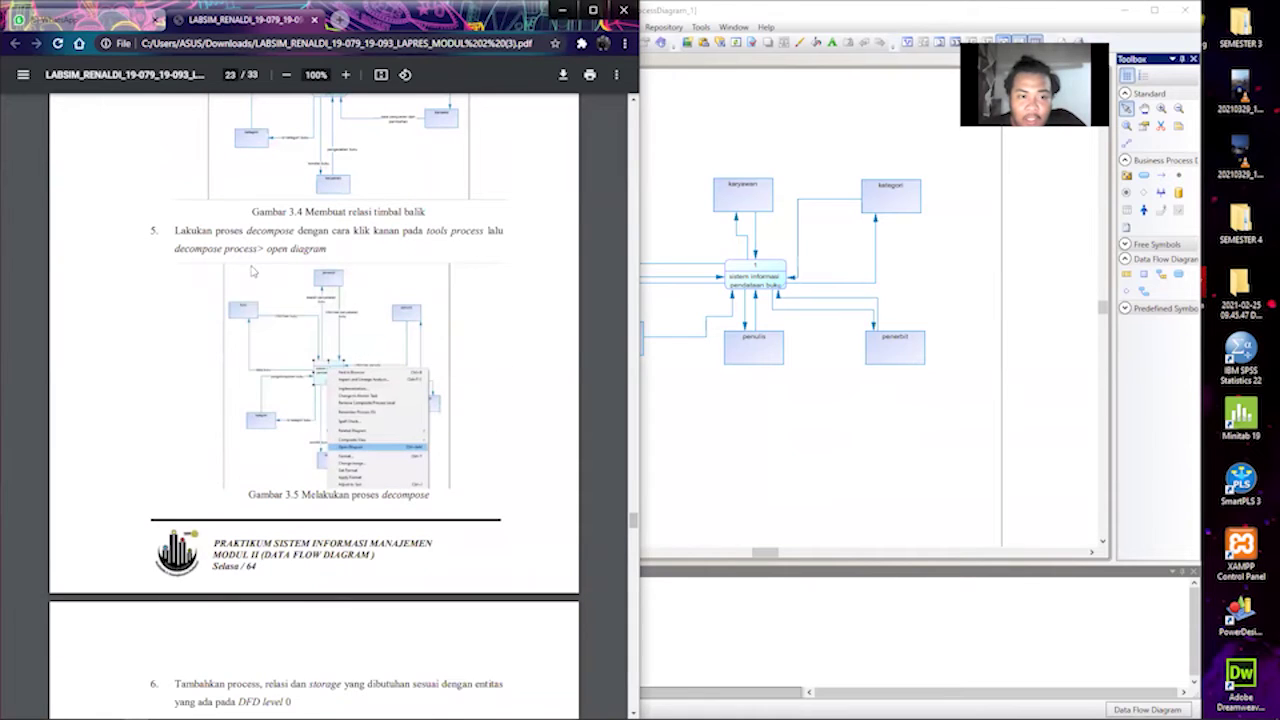
{"action": "scroll", "coordinate": [255, 270], "scroll_direction": "up", "scroll_amount": 2}
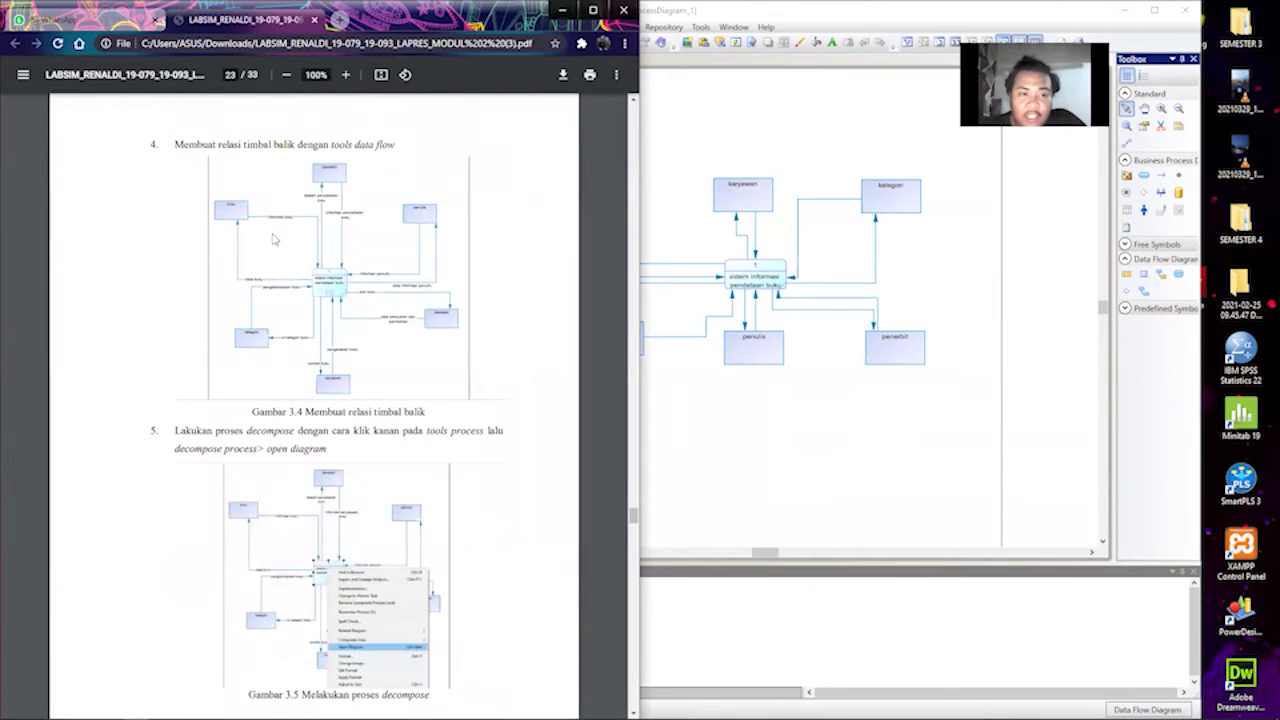
{"action": "scroll", "coordinate": [275, 238], "scroll_direction": "up", "scroll_amount": 5, "text": "ctrl"}
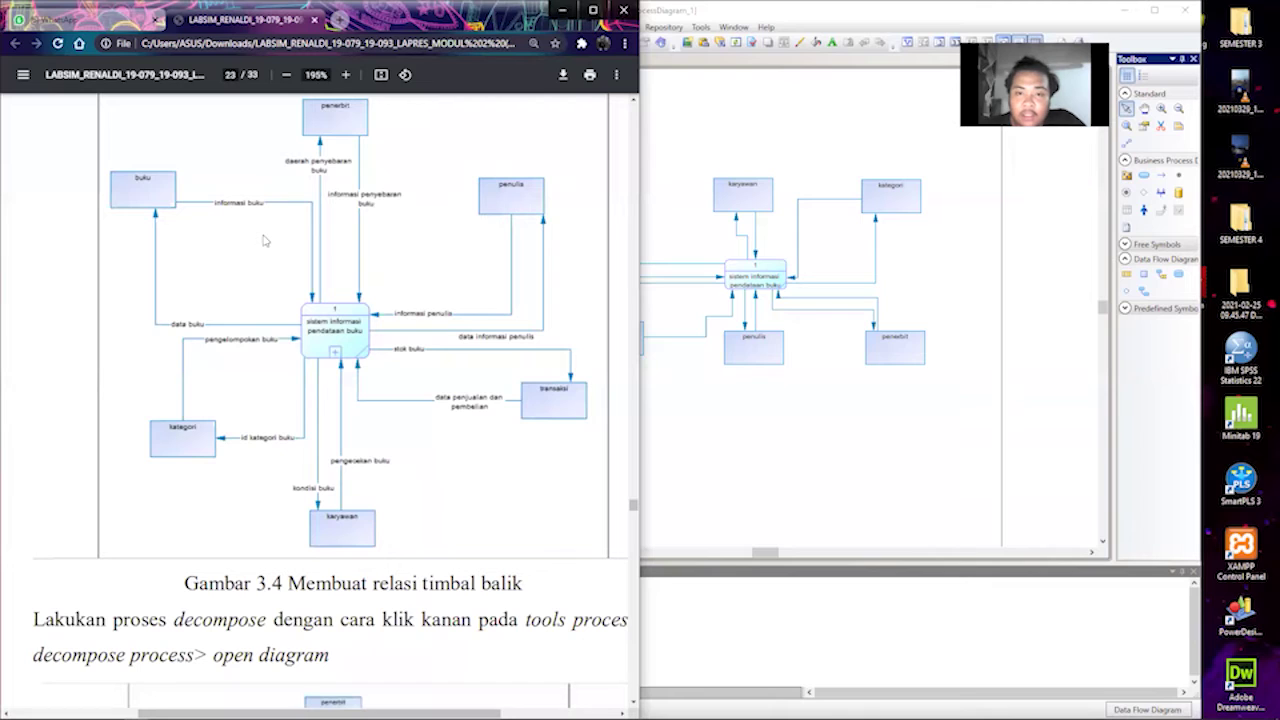
{"action": "left_click", "coordinate": [800, 14]}
{"action": "left_click_drag", "start_coordinate": [973, 8], "coordinate": [1279, 10]}
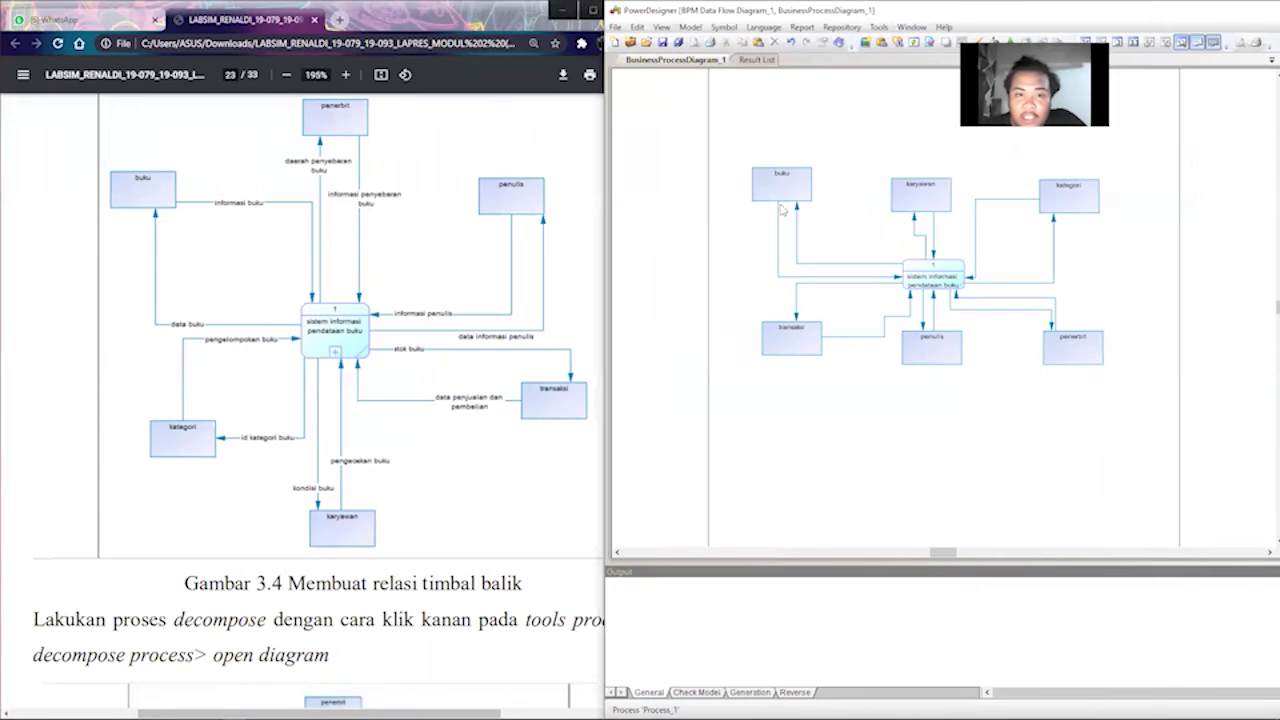
Name the flow running from the central process to the buku entity "data buku".
{"action": "double_click", "coordinate": [834, 268]}
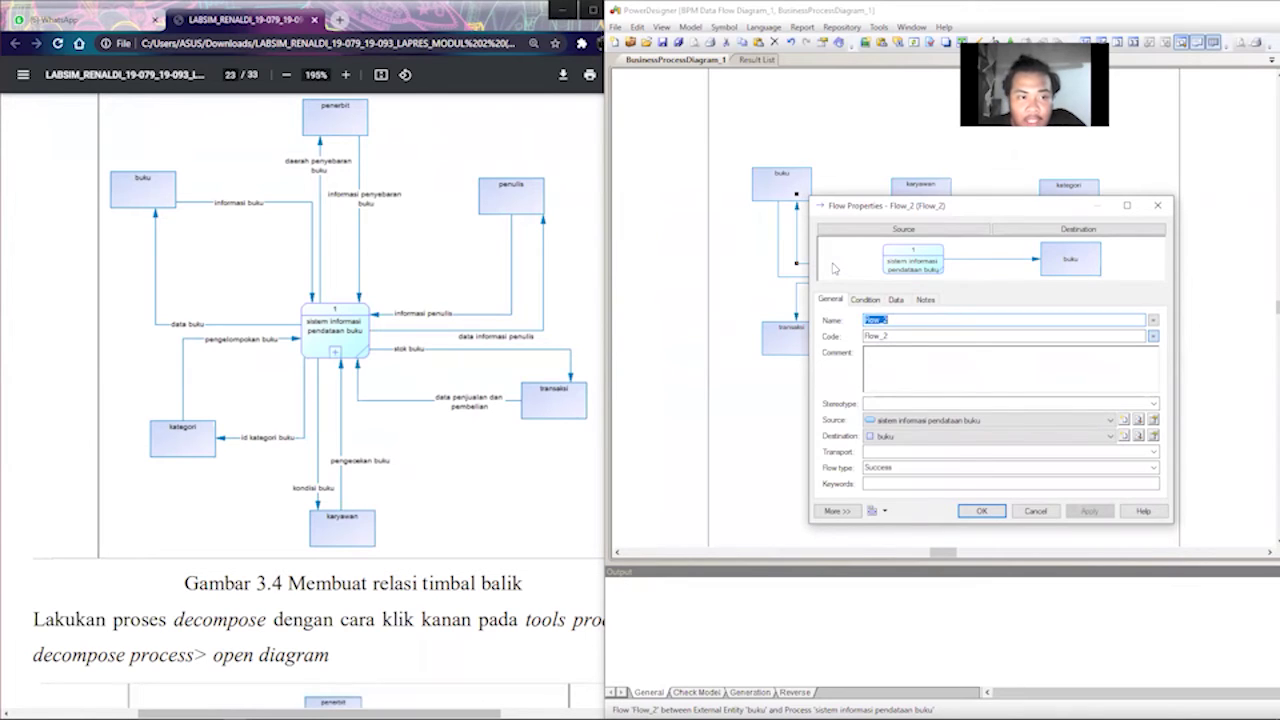
{"action": "type", "text": "dat"}
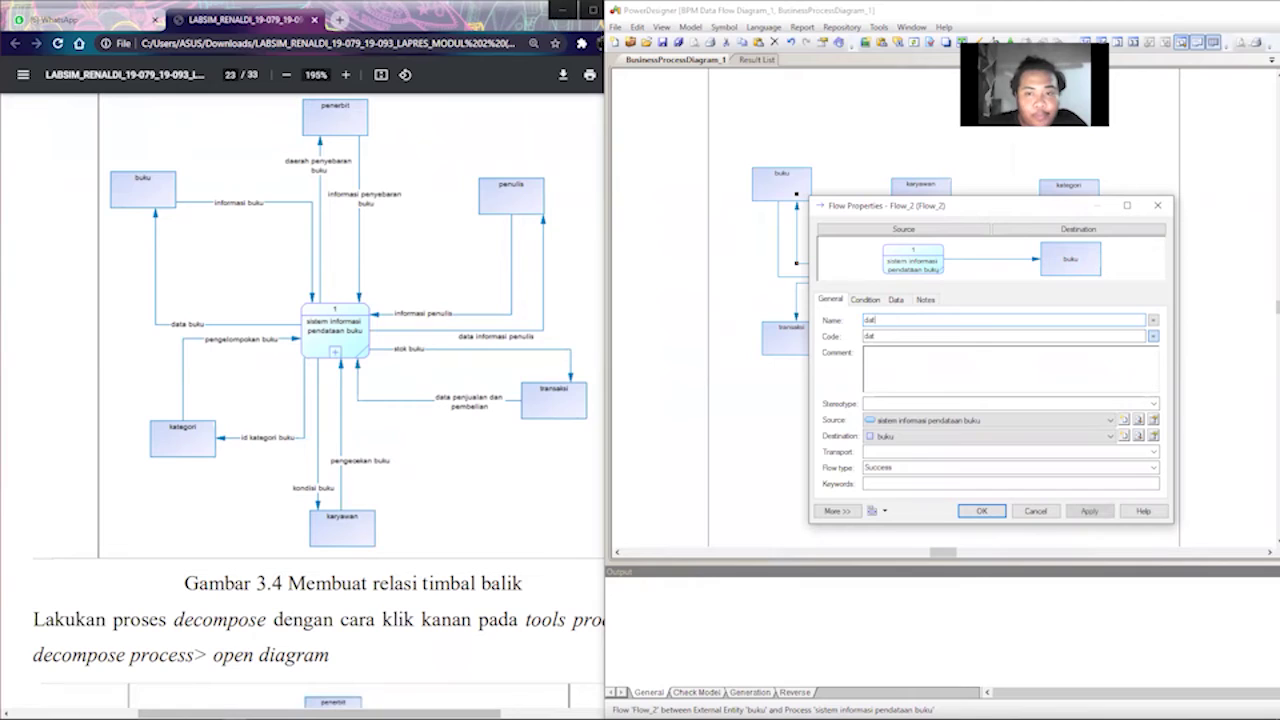
{"action": "type", "text": "a "}
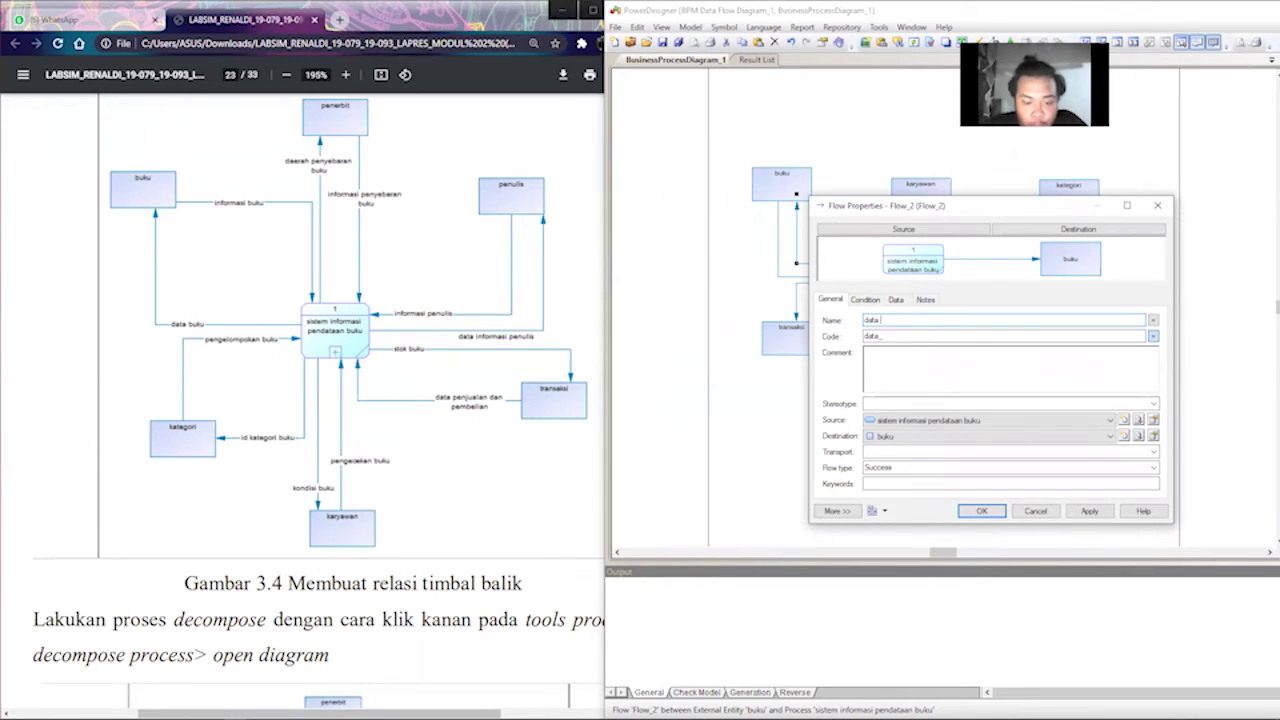
{"action": "type", "text": "vubuku"}
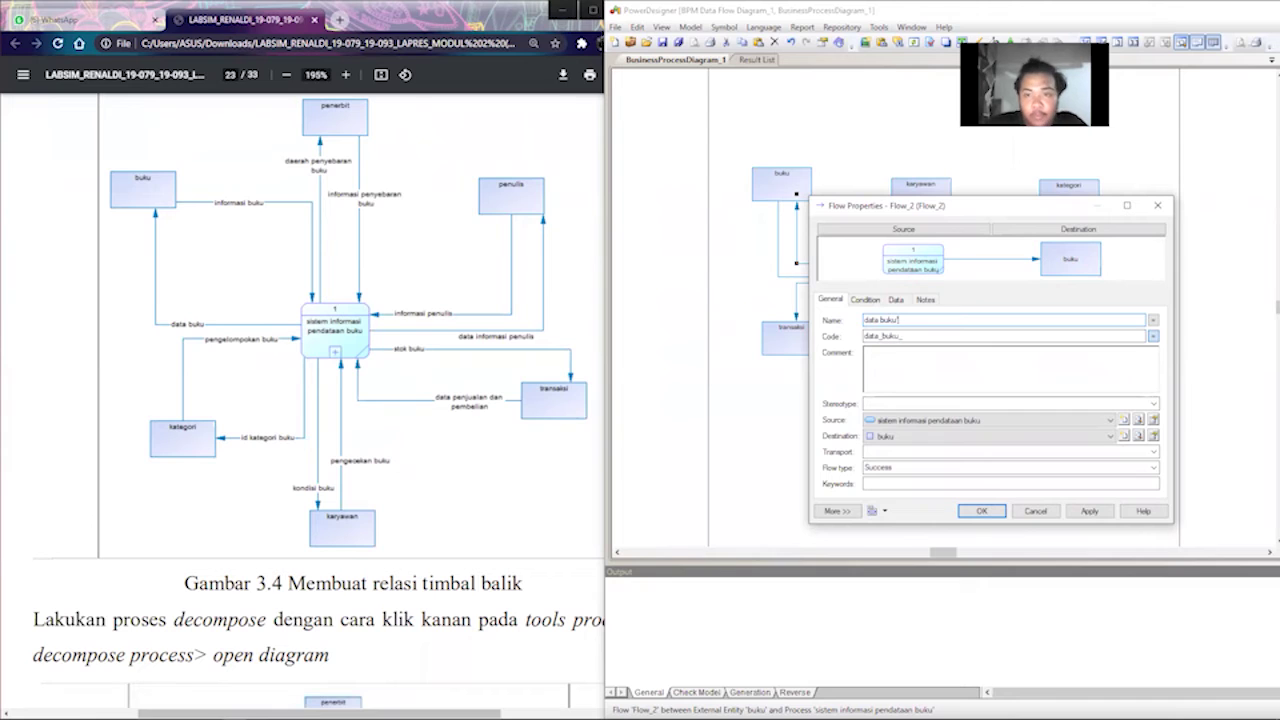
{"action": "key", "text": "Return"}
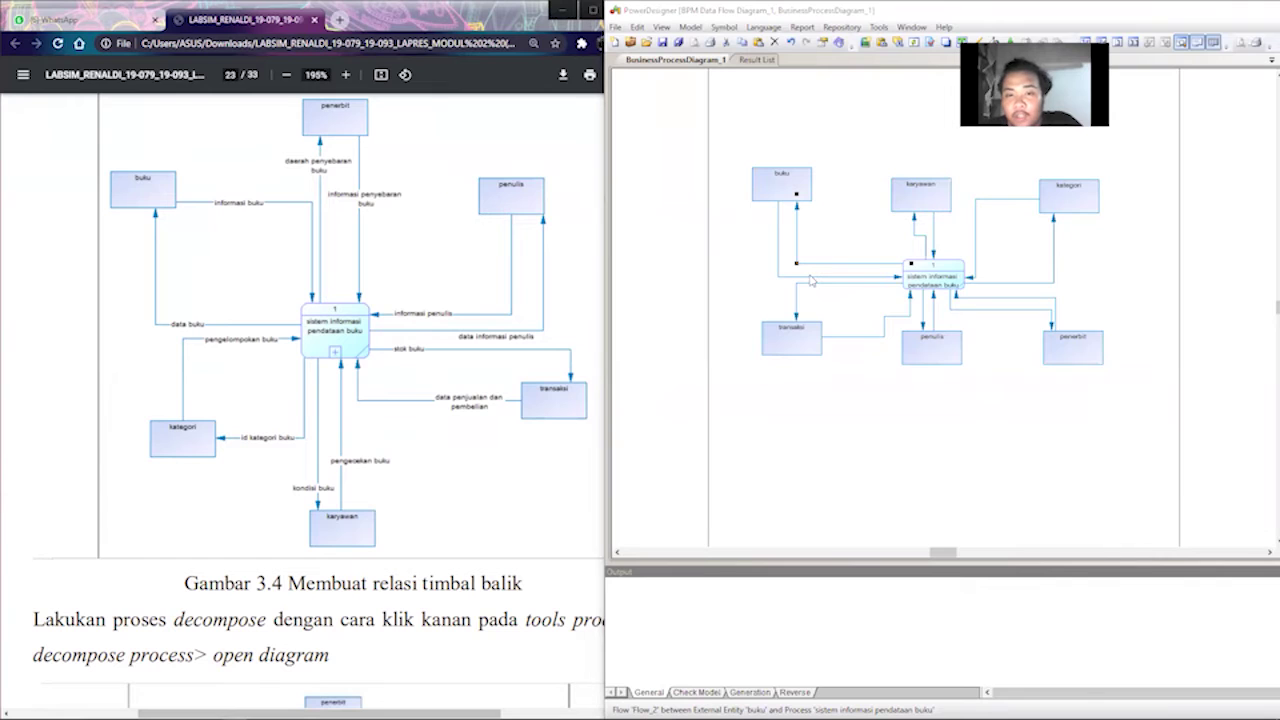
Display the name "data buku" at the centre of the flow from the central process to the buku entity.
{"action": "key", "text": "ctrl+t"}
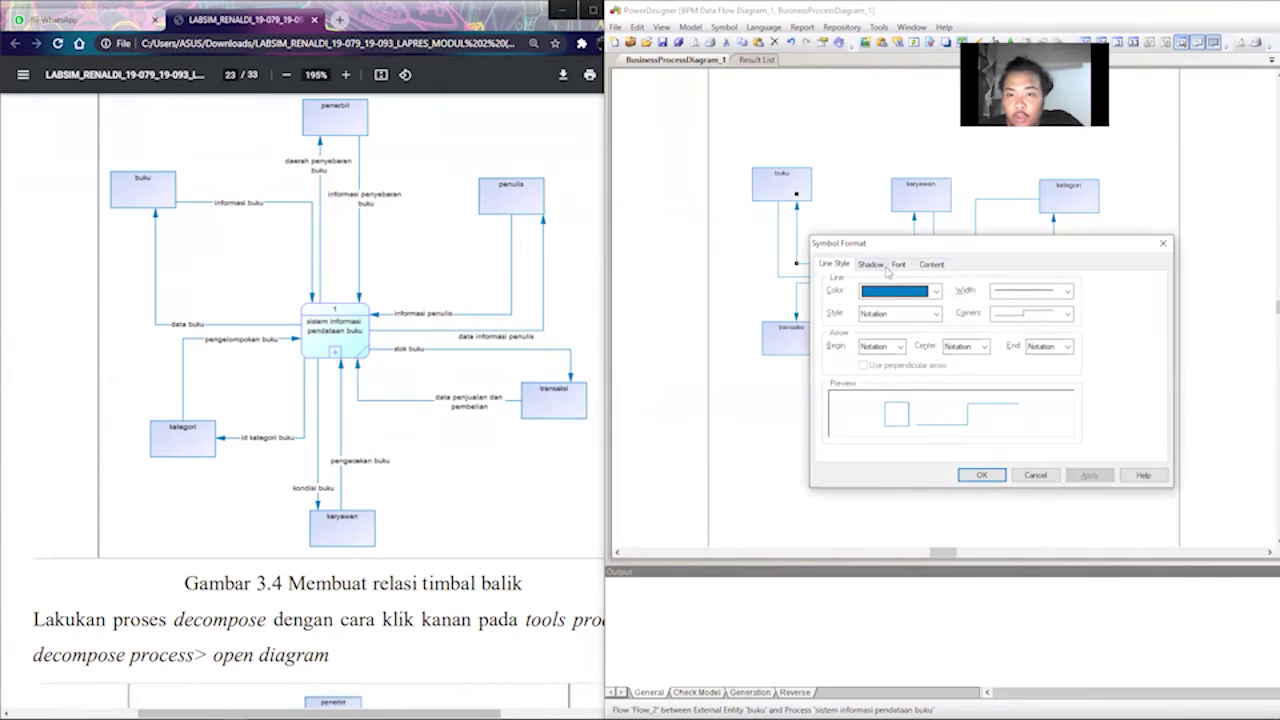
{"action": "left_click", "coordinate": [930, 265]}
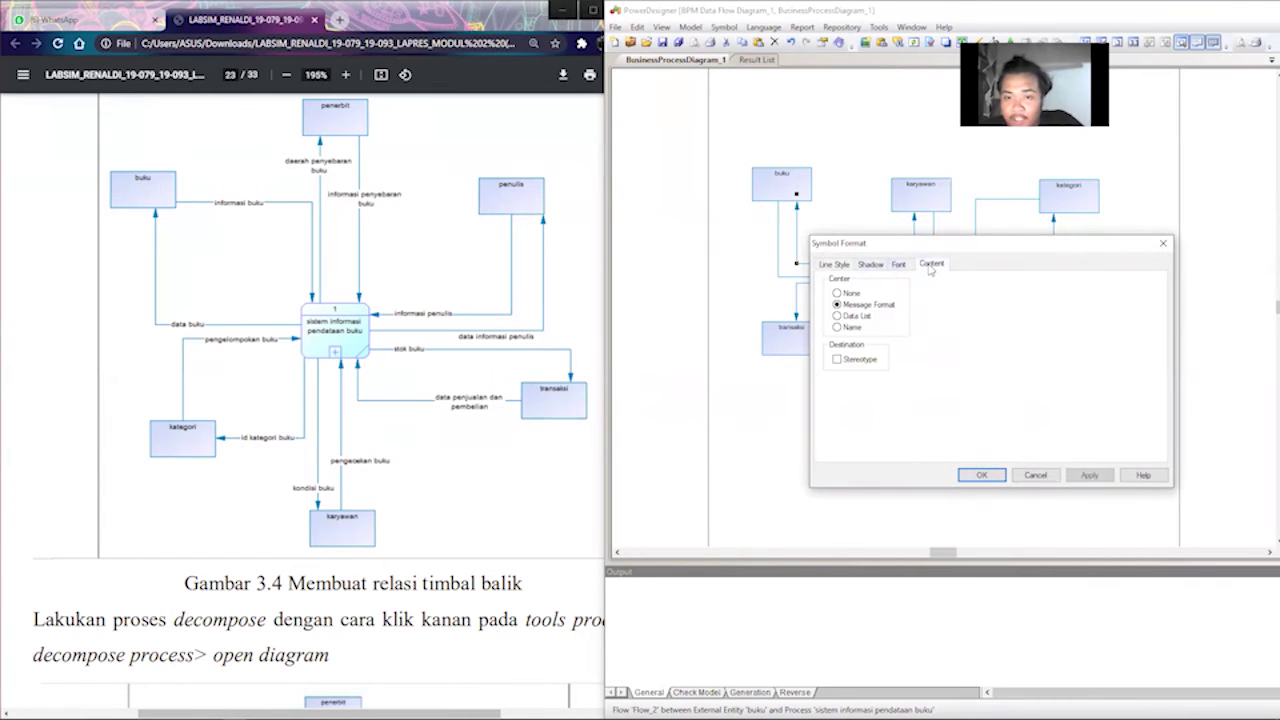
{"action": "left_click", "coordinate": [855, 328]}
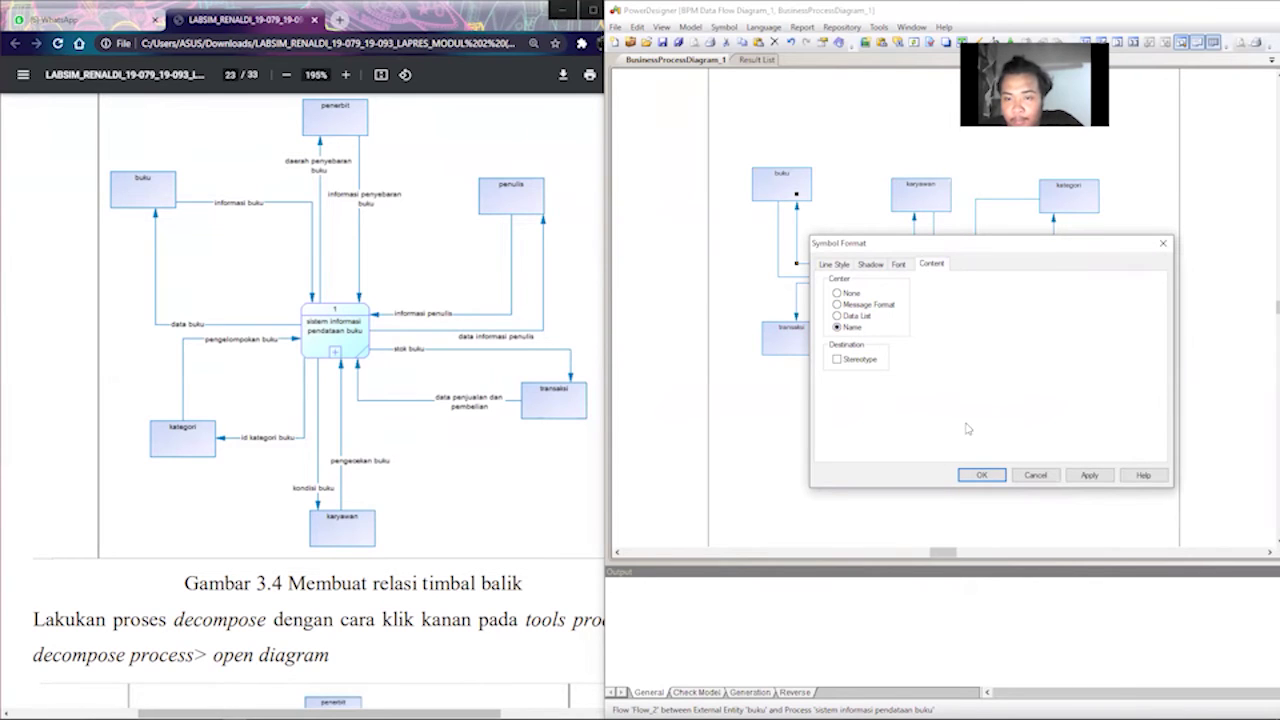
{"action": "left_click", "coordinate": [981, 475]}
{"action": "left_click_drag", "start_coordinate": [797, 268], "coordinate": [855, 264]}
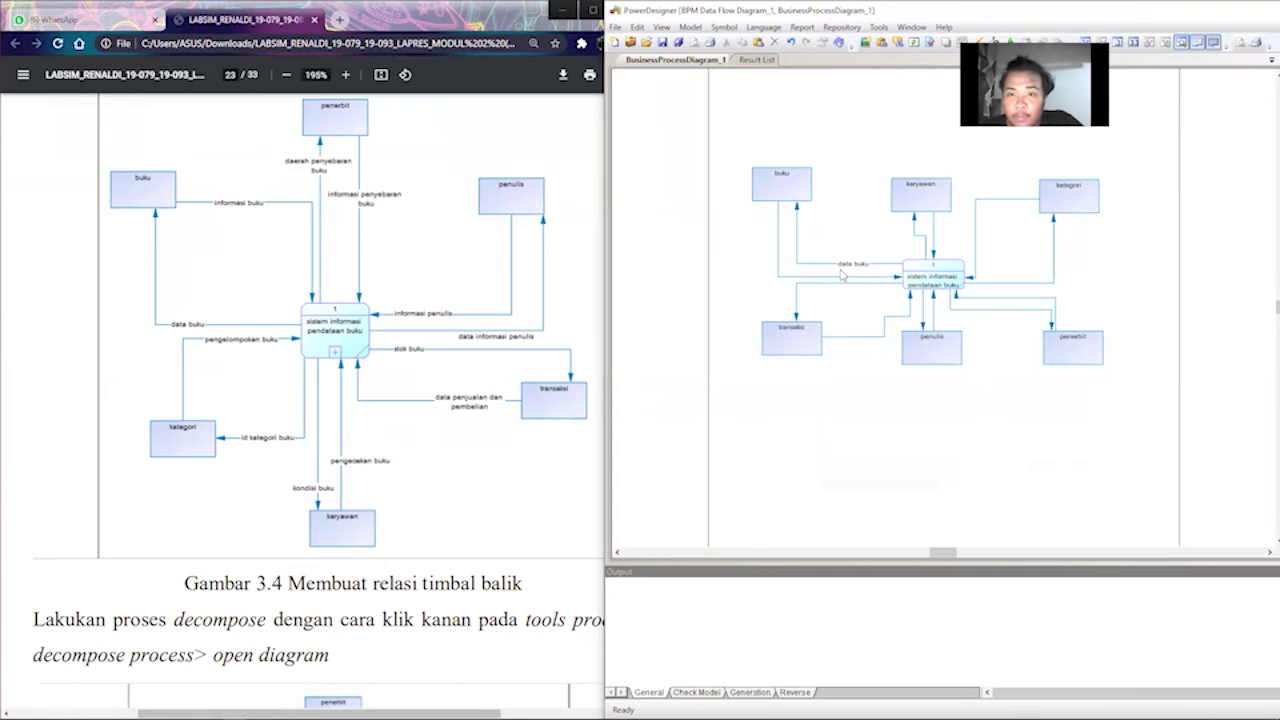
Decompose the central process "sistem informasi pendataan buku" and open its sub-diagram.
{"action": "left_click", "coordinate": [931, 285]}
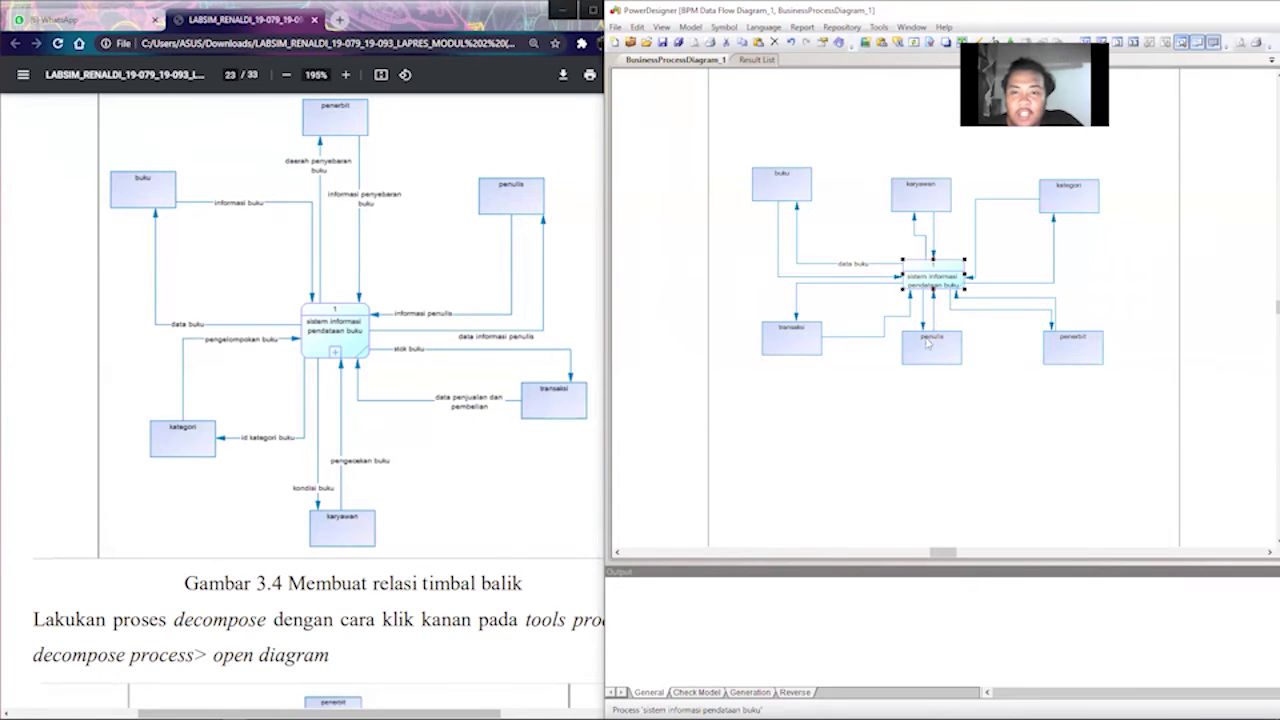
{"action": "right_click", "coordinate": [926, 272]}
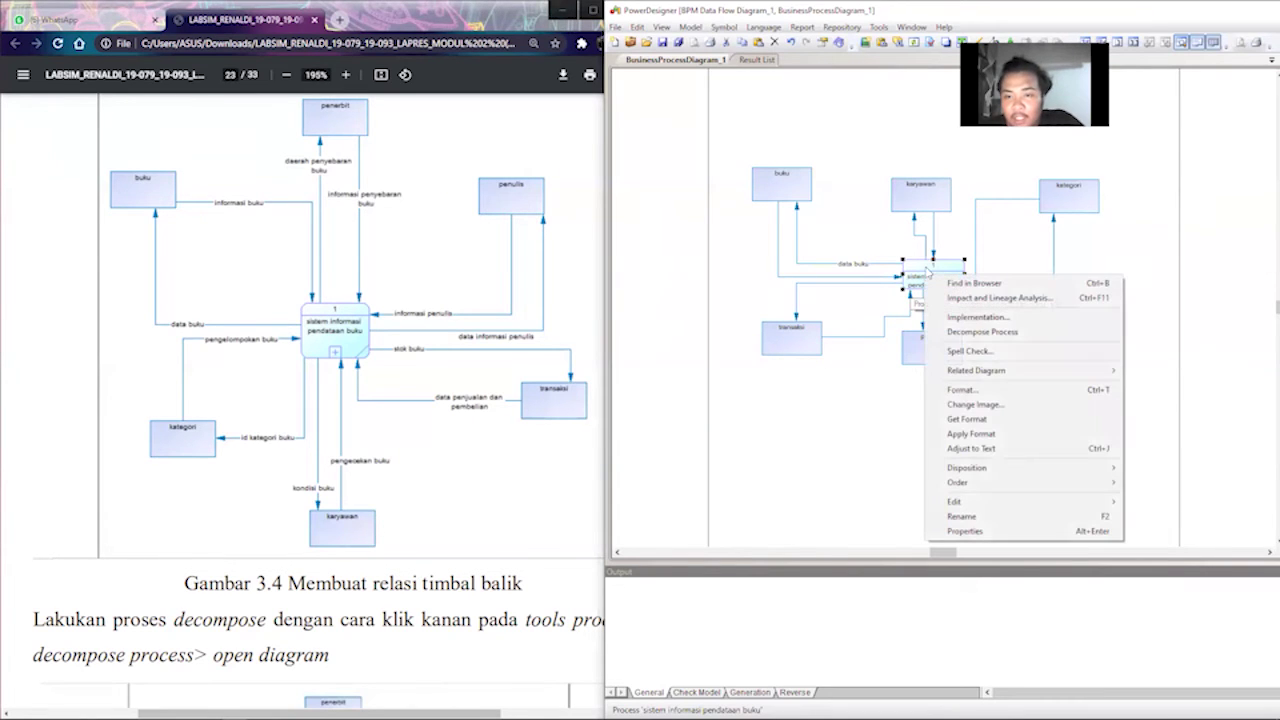
{"action": "left_click", "coordinate": [954, 332]}
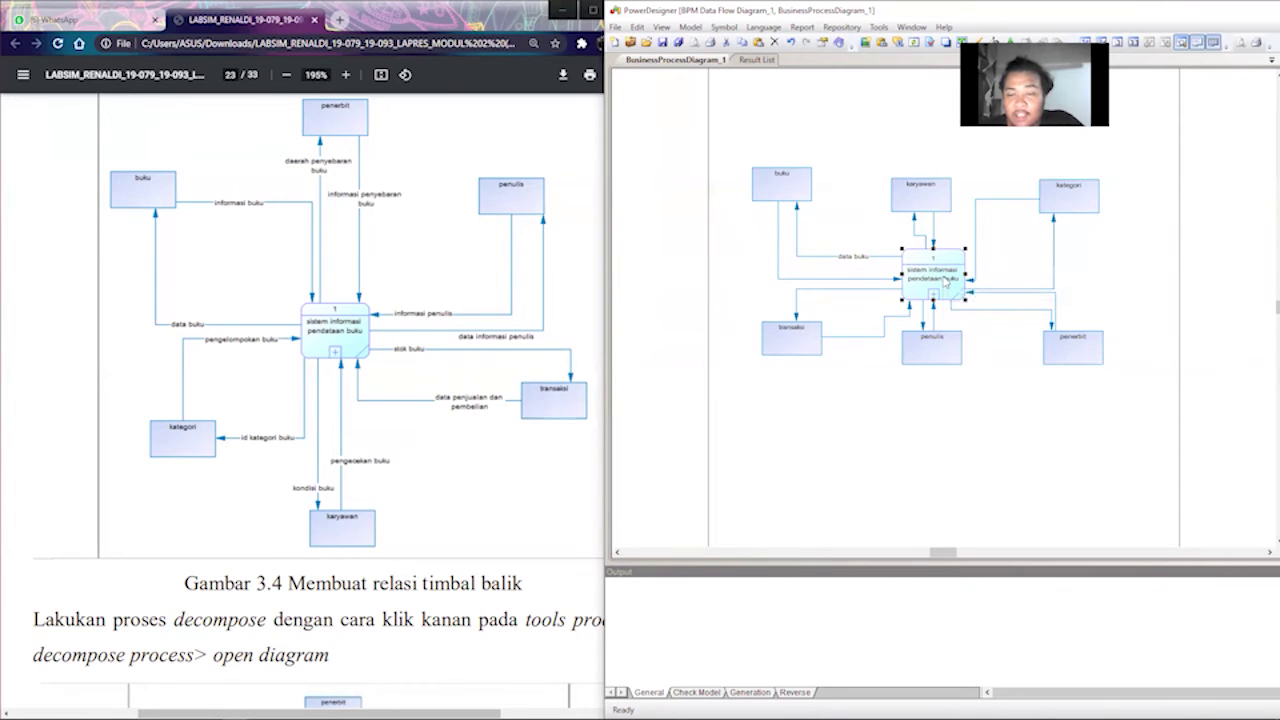
{"action": "right_click", "coordinate": [945, 282]}
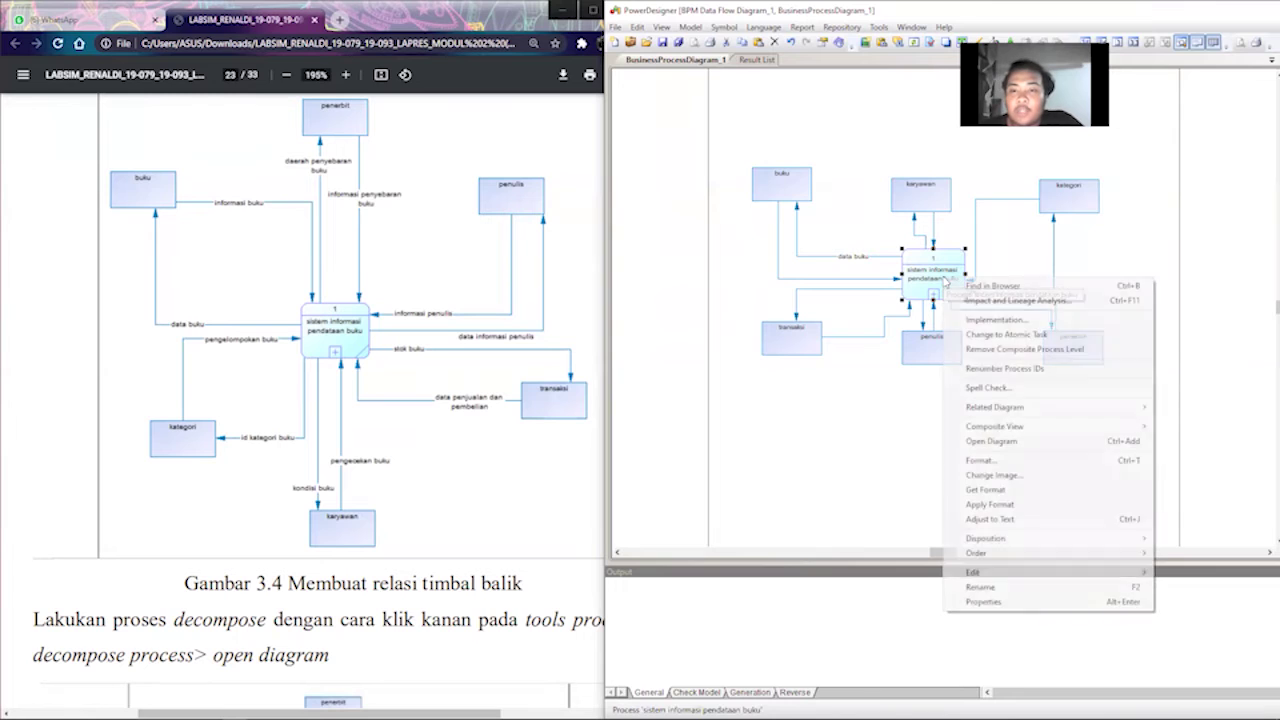
{"action": "left_click", "coordinate": [990, 441]}
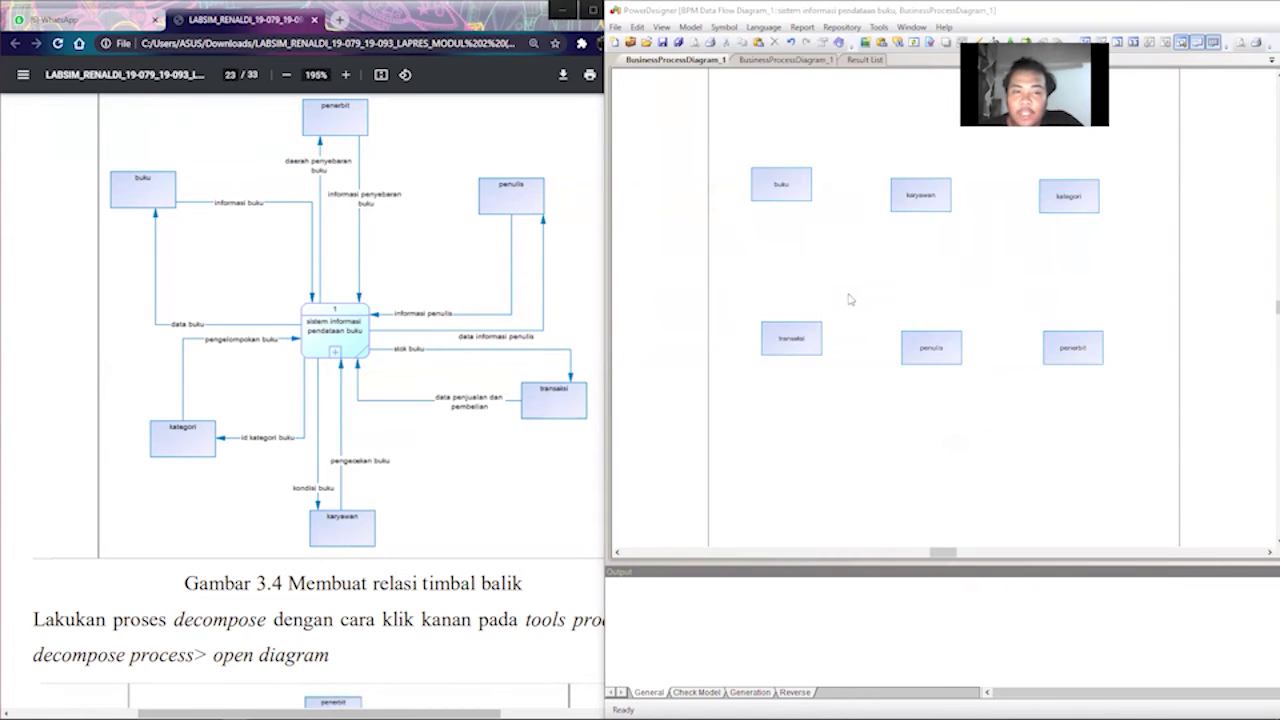
Find Gambar 3.6, the DFD level 0 figure, in the report and show it at 172%.
{"action": "scroll", "coordinate": [282, 340], "scroll_direction": "down", "scroll_amount": 5}
{"action": "scroll", "coordinate": [282, 340], "scroll_direction": "down", "scroll_amount": 1}
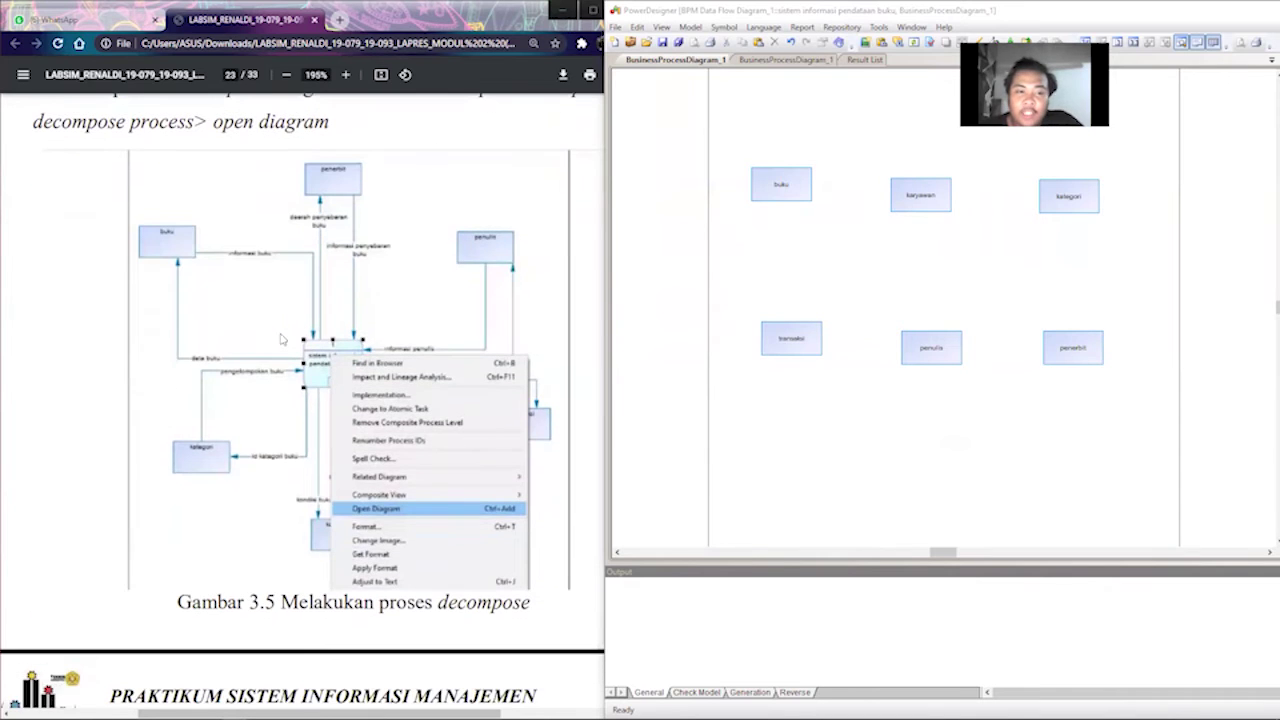
{"action": "scroll", "coordinate": [285, 336], "scroll_direction": "down", "scroll_amount": 5}
{"action": "scroll", "coordinate": [285, 334], "scroll_direction": "down", "scroll_amount": 2, "text": "ctrl"}
{"action": "scroll", "coordinate": [286, 334], "scroll_direction": "down", "scroll_amount": 8}
{"action": "scroll", "coordinate": [290, 334], "scroll_direction": "up", "scroll_amount": 3}
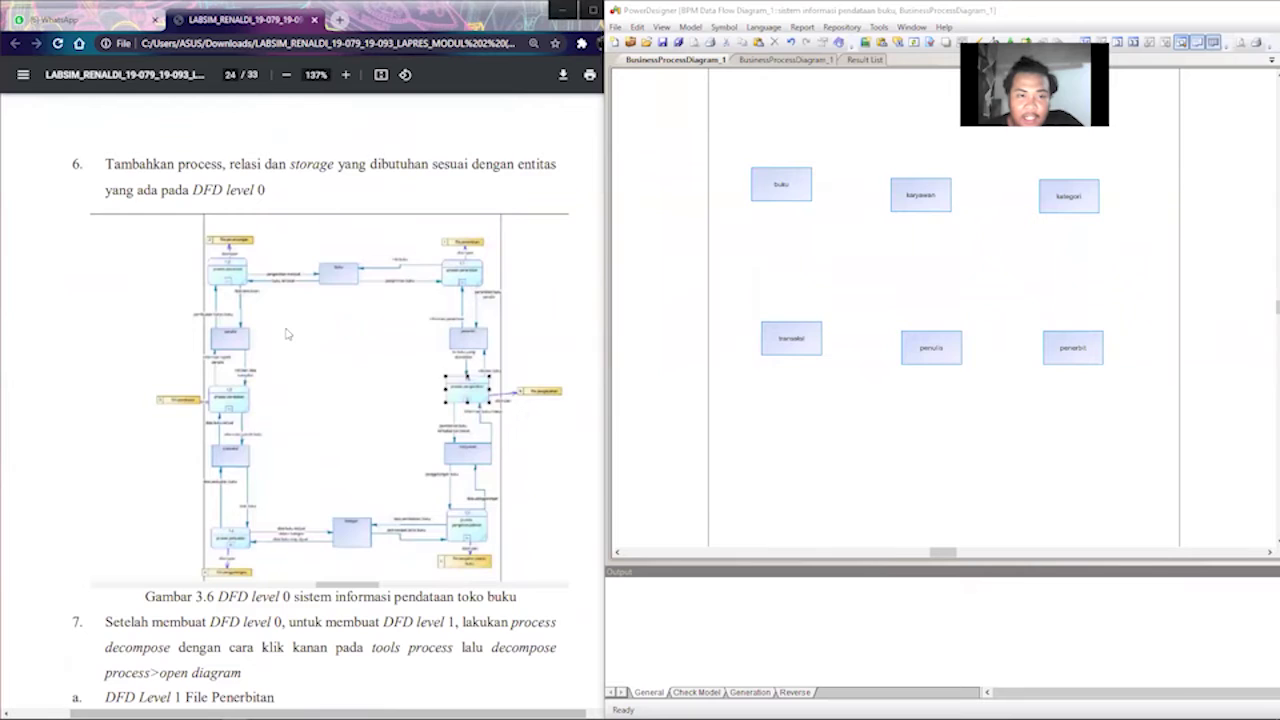
{"action": "scroll", "coordinate": [300, 330], "scroll_direction": "up", "scroll_amount": 2, "text": "ctrl"}
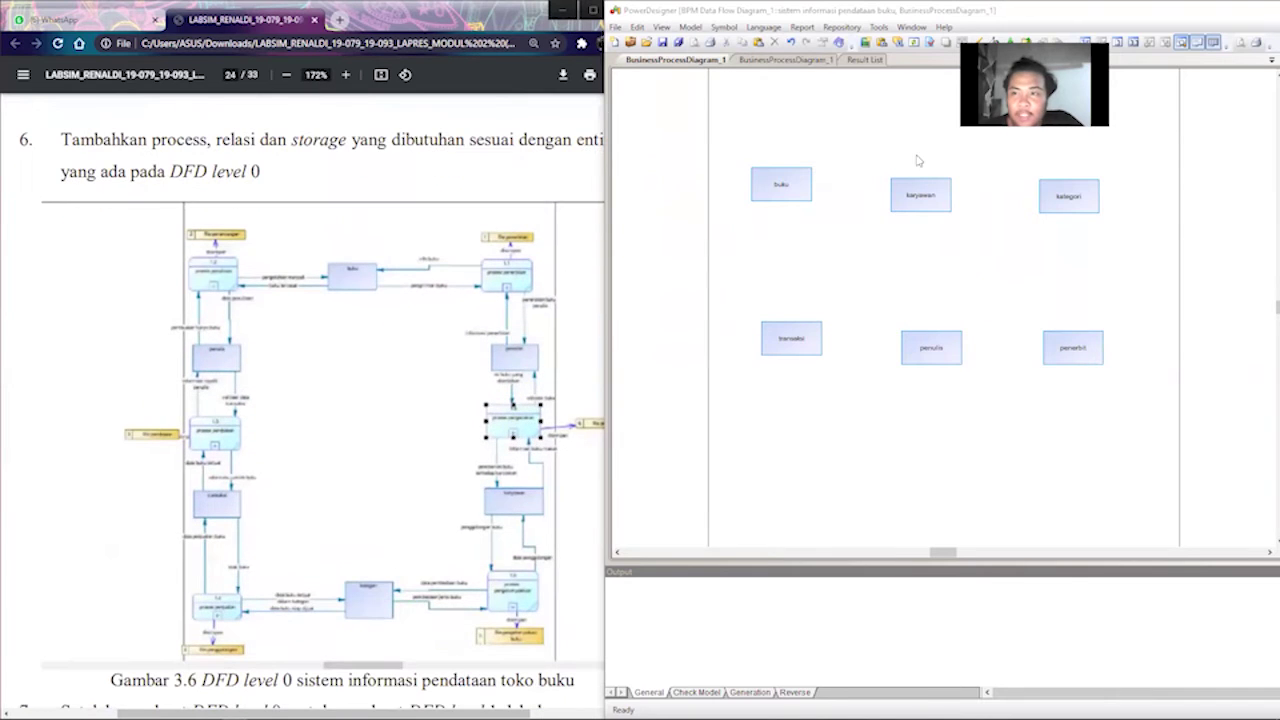
Close the practice model and open the sub-diagram of the central process in the finished bookstore data flow model.
{"action": "left_click_drag", "start_coordinate": [1232, 10], "coordinate": [952, 11]}
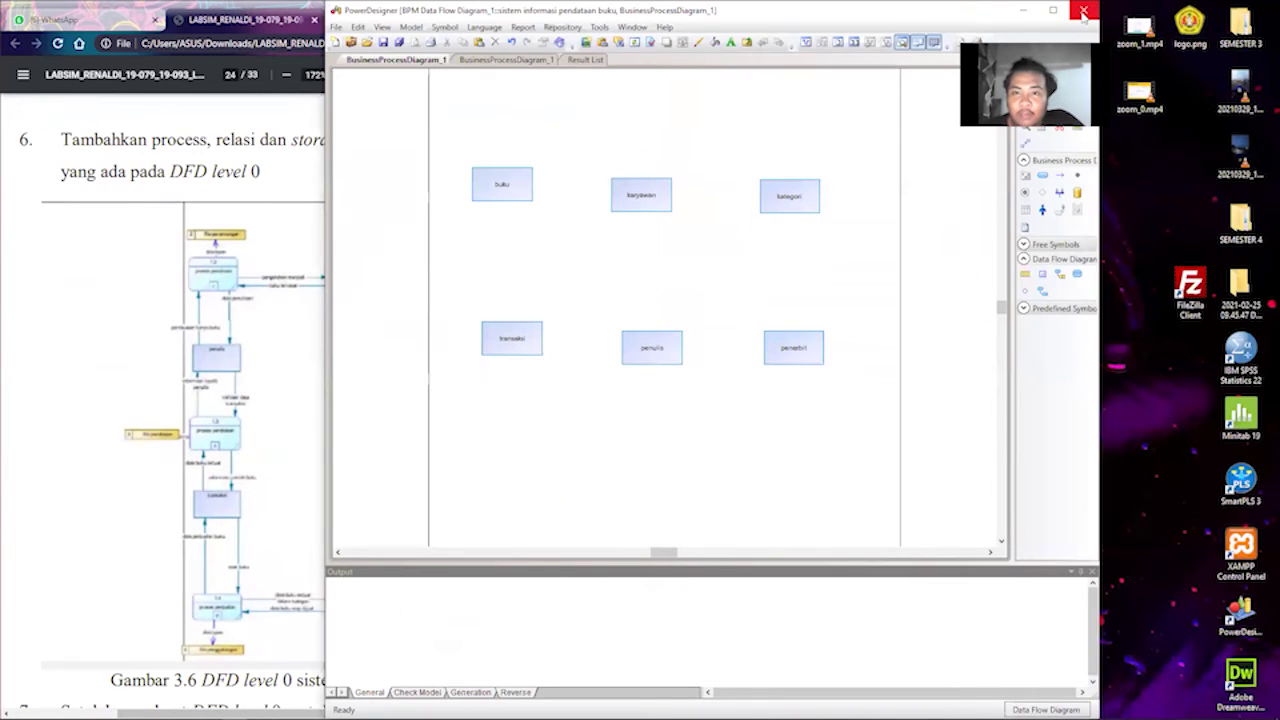
{"action": "left_click", "coordinate": [1084, 12]}
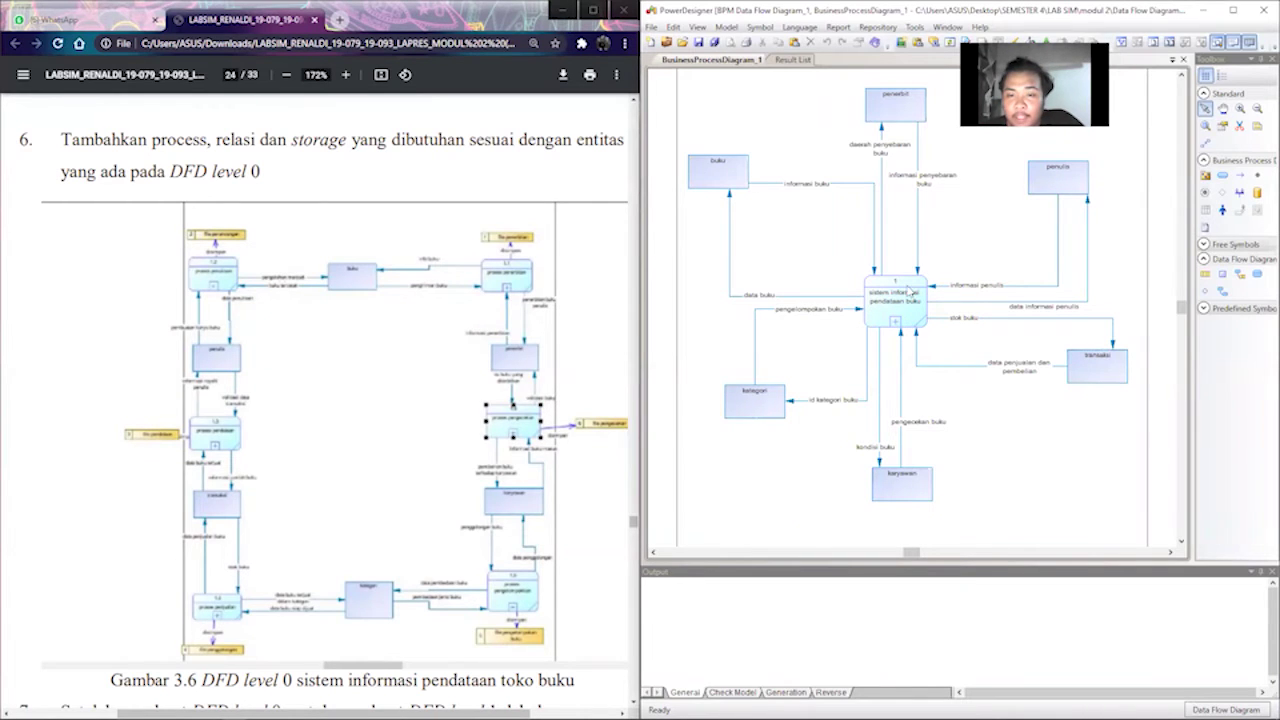
{"action": "right_click", "coordinate": [910, 298]}
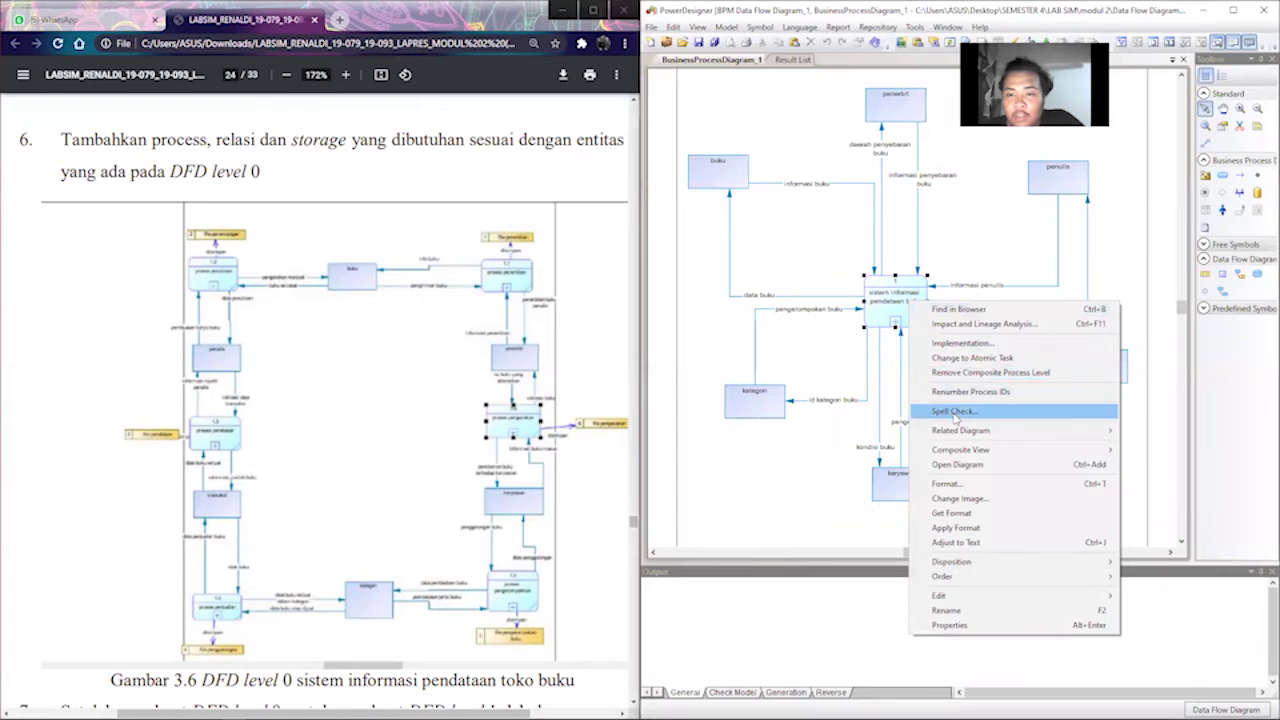
{"action": "mouse_move", "coordinate": [967, 459]}
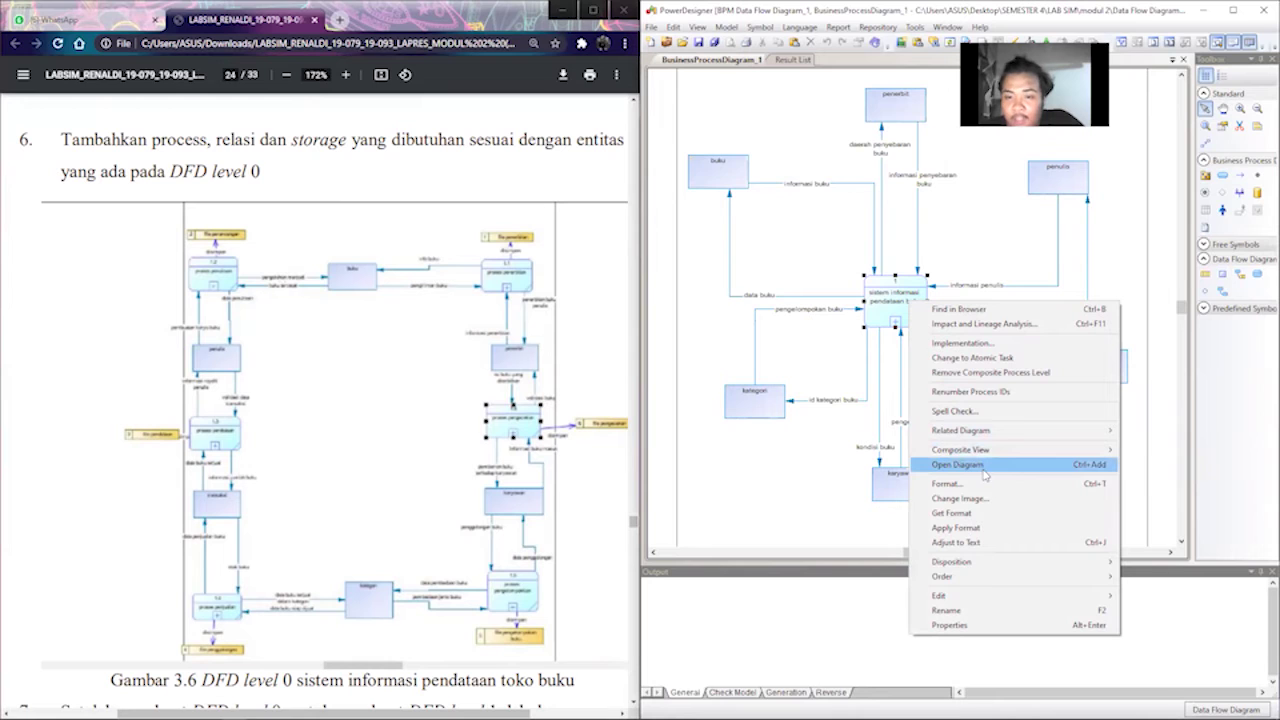
{"action": "left_click", "coordinate": [984, 474]}
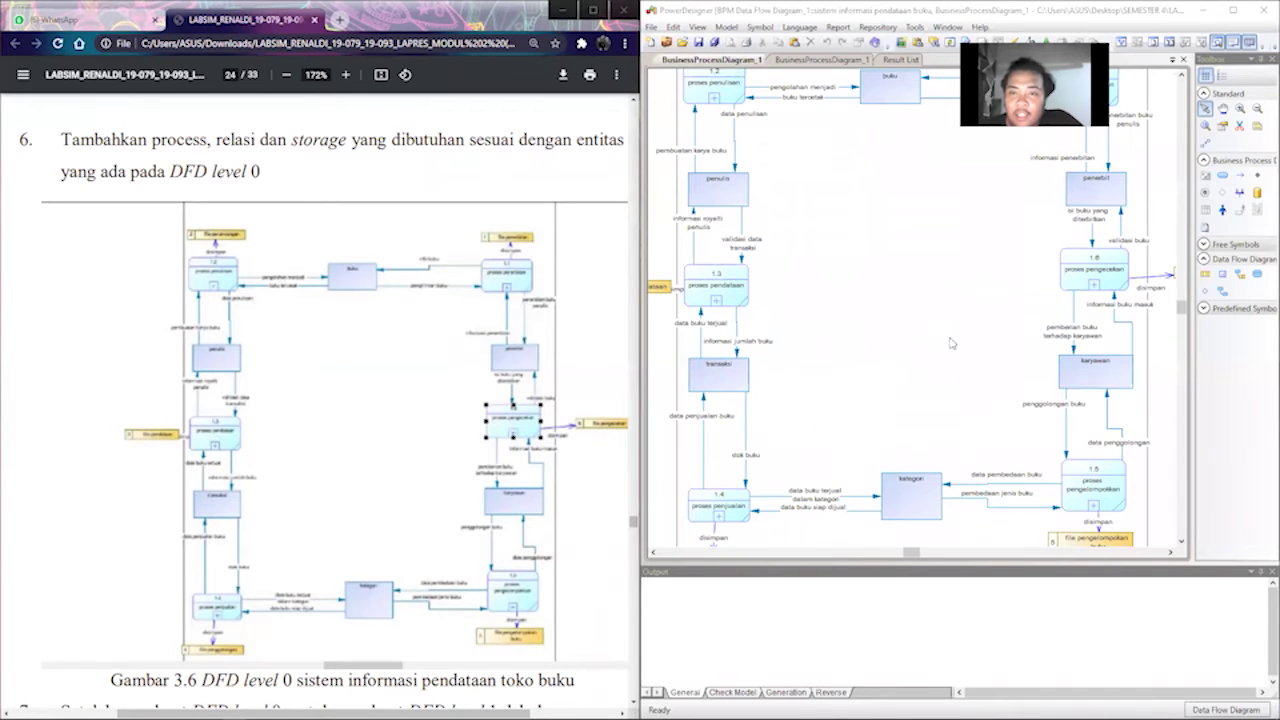
Examine the overall layout of the DFD level 0 diagram, with its entities, processes, file storages and named flows.
{"action": "scroll", "coordinate": [960, 355], "scroll_direction": "down", "scroll_amount": 3}
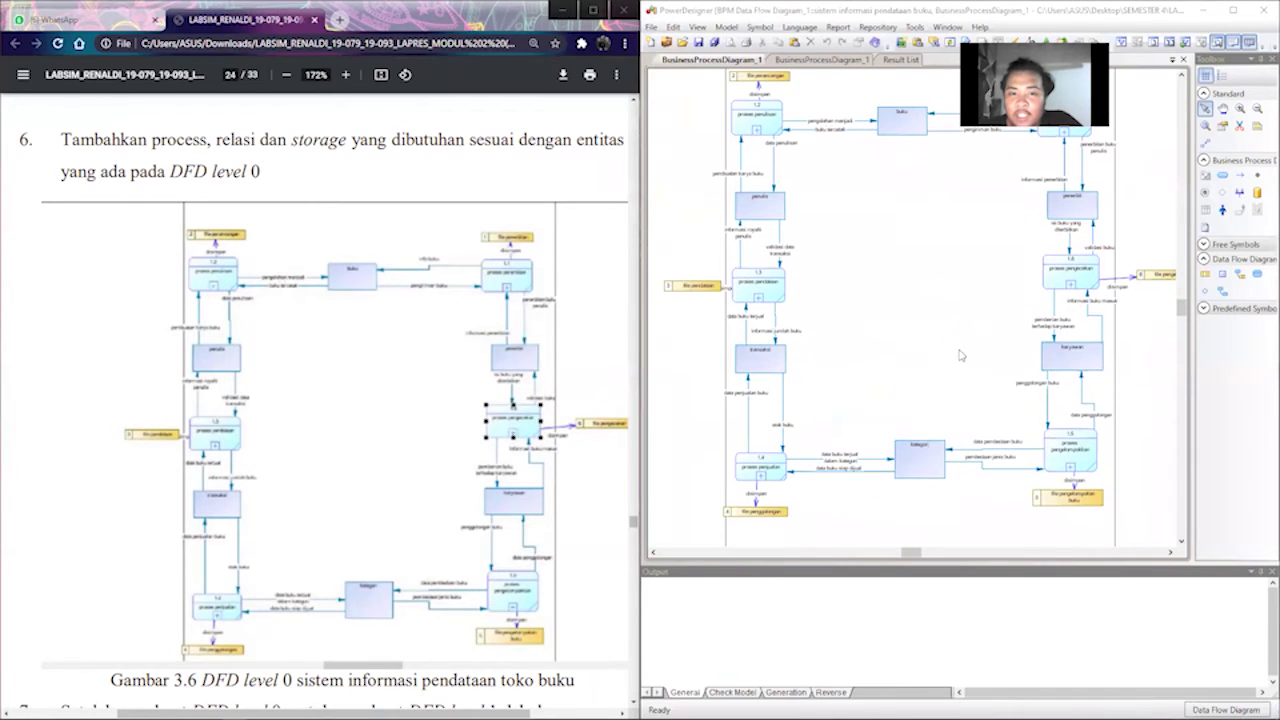
{"action": "scroll", "coordinate": [960, 355], "scroll_direction": "up", "scroll_amount": 4}
{"action": "scroll", "coordinate": [960, 355], "scroll_direction": "up", "scroll_amount": 4}
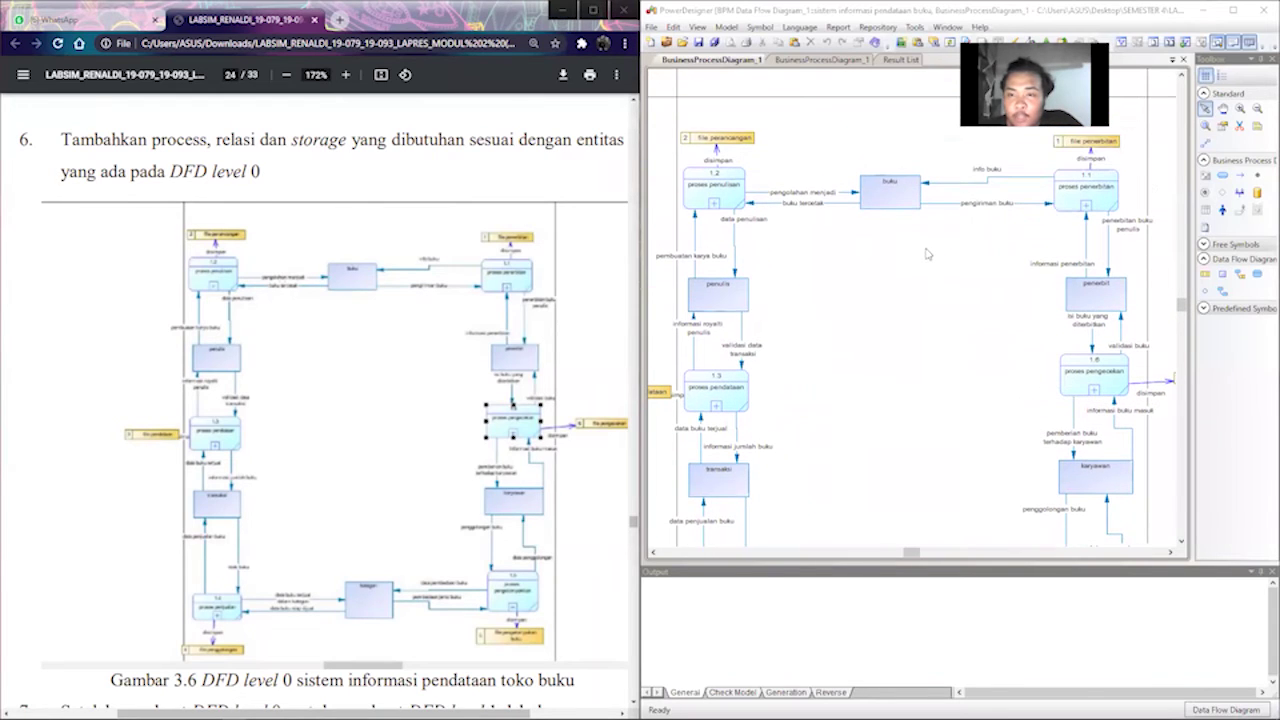
{"action": "scroll", "coordinate": [926, 254], "scroll_direction": "down", "scroll_amount": 4}
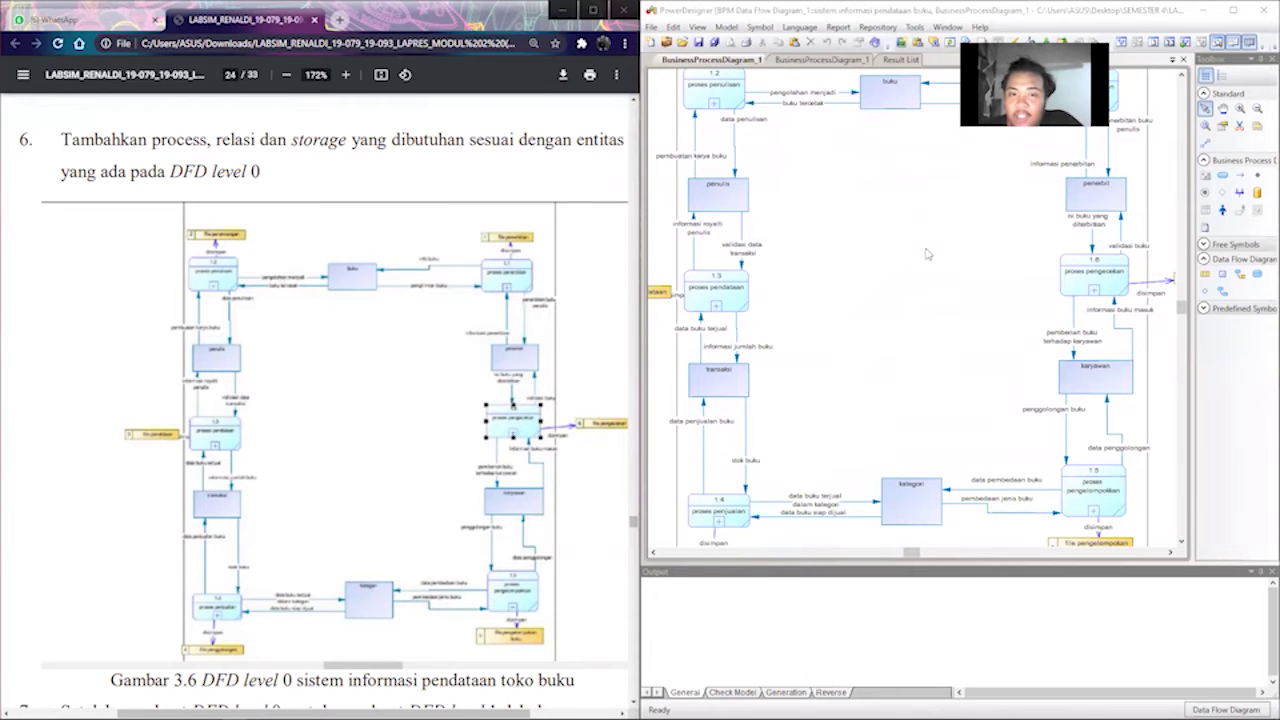
{"action": "scroll", "coordinate": [926, 254], "scroll_direction": "up", "scroll_amount": 3}
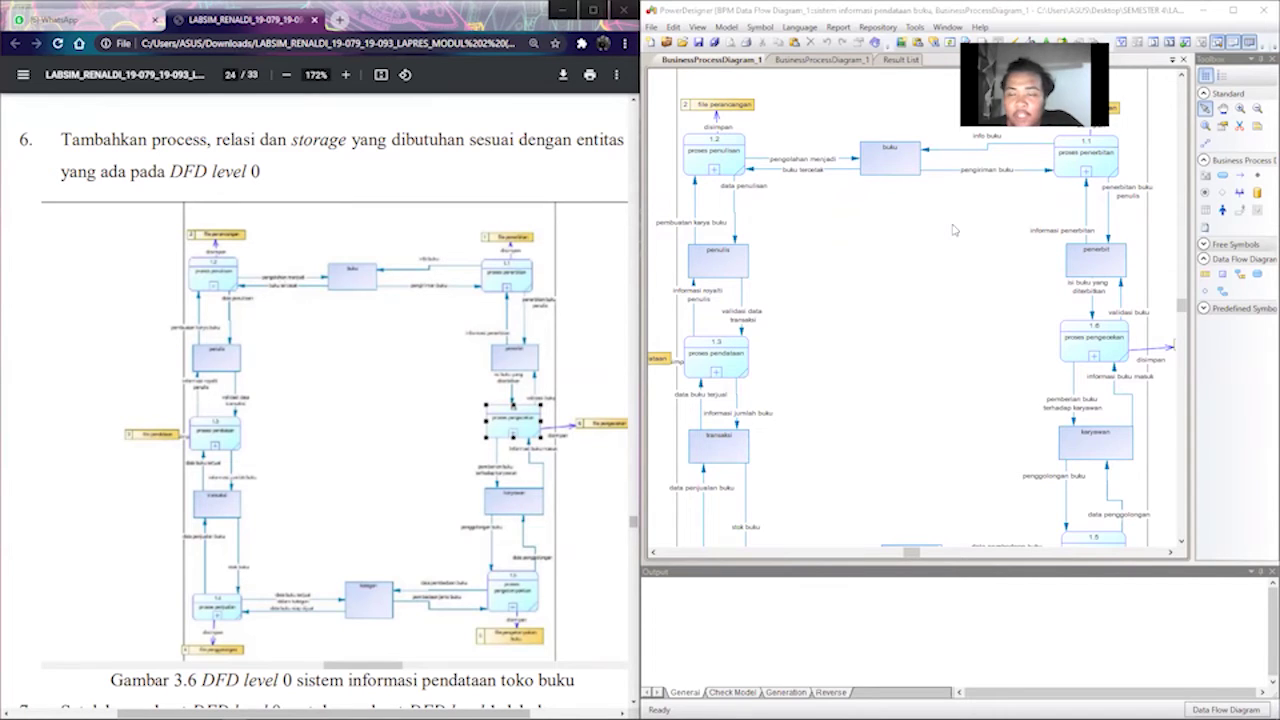
{"action": "scroll", "coordinate": [945, 233], "scroll_direction": "up", "scroll_amount": 2}
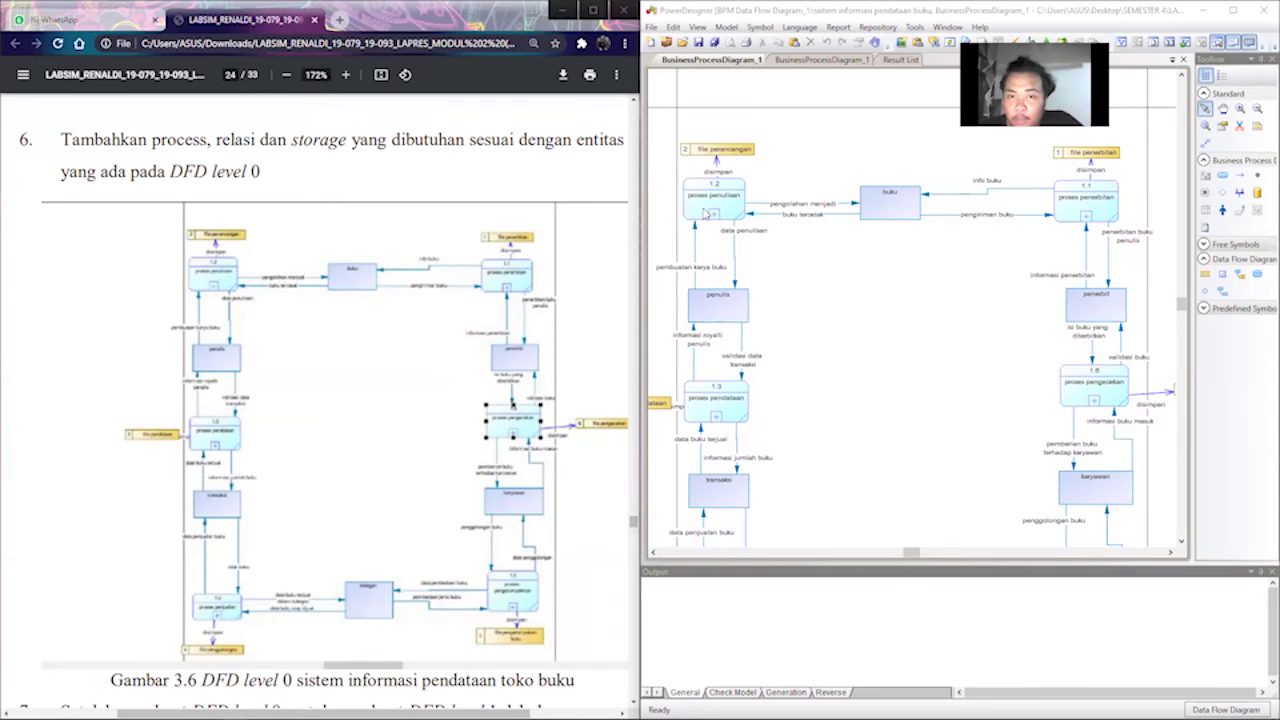
{"action": "scroll", "coordinate": [710, 215], "scroll_direction": "down", "scroll_amount": 3}
{"action": "scroll", "coordinate": [729, 220], "scroll_direction": "down", "scroll_amount": 2}
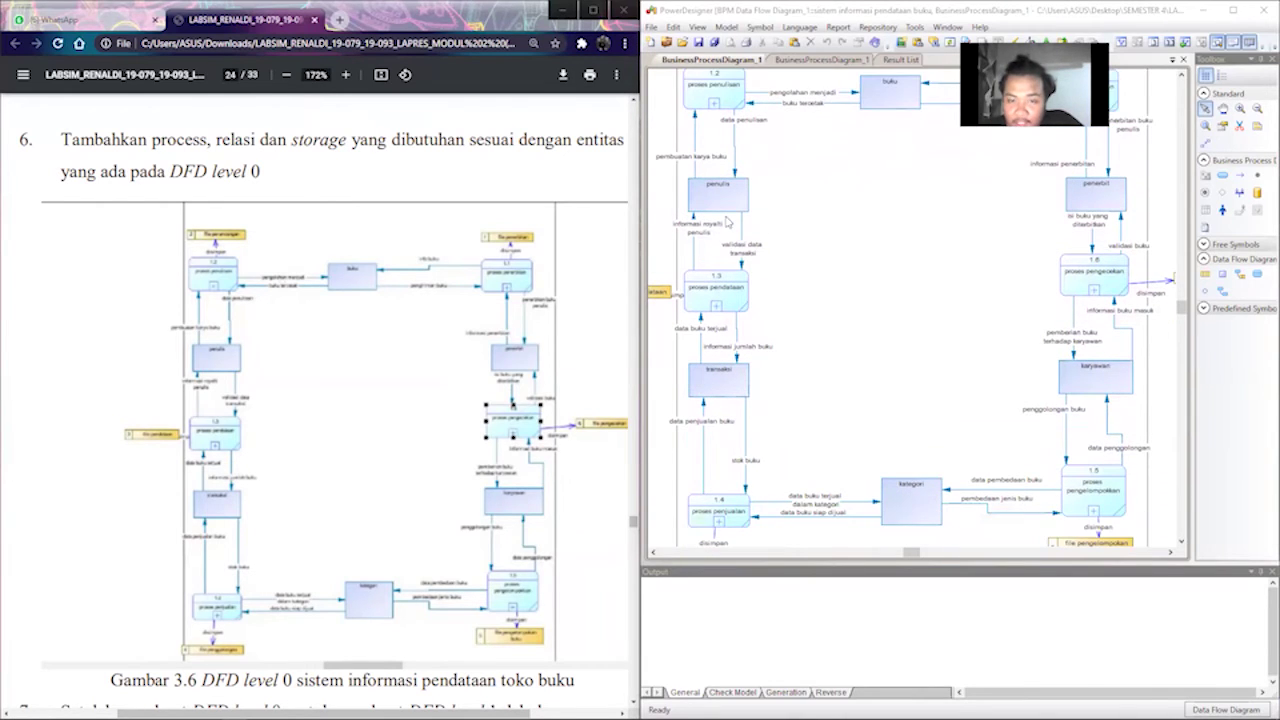
{"action": "scroll", "coordinate": [727, 222], "scroll_direction": "down", "scroll_amount": 4}
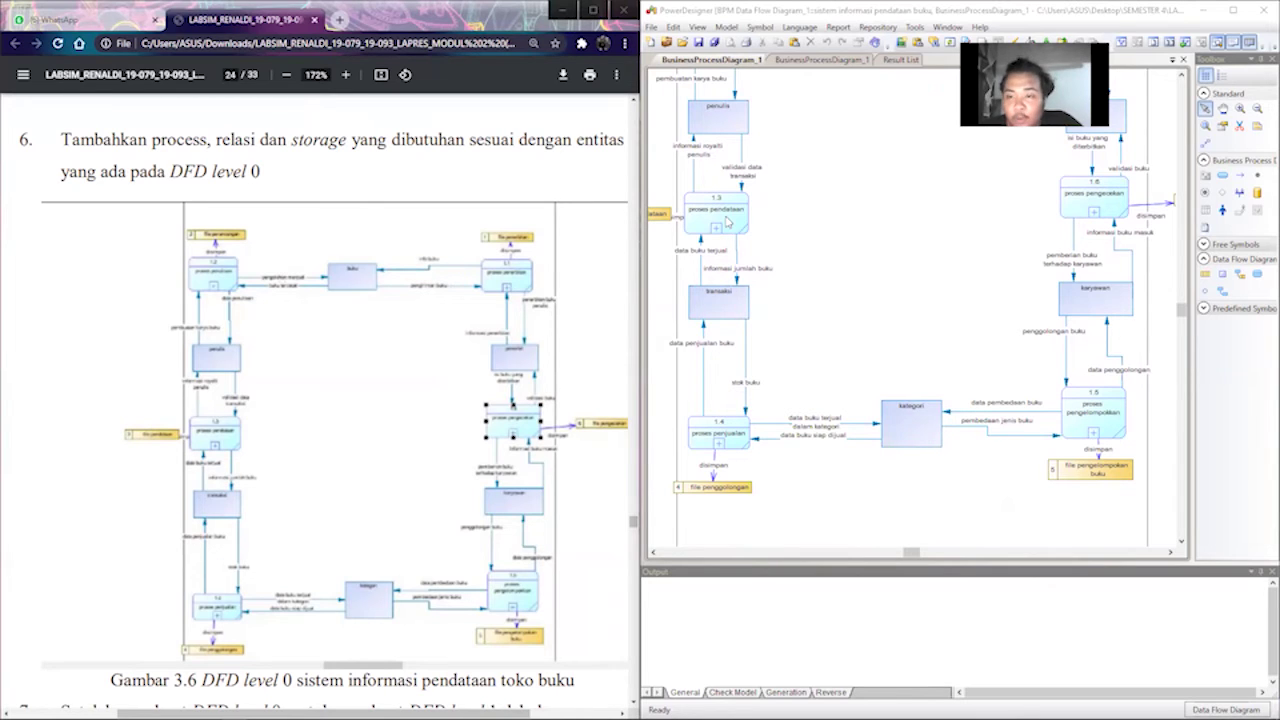
{"action": "scroll", "coordinate": [1062, 396], "scroll_direction": "up", "scroll_amount": 2}
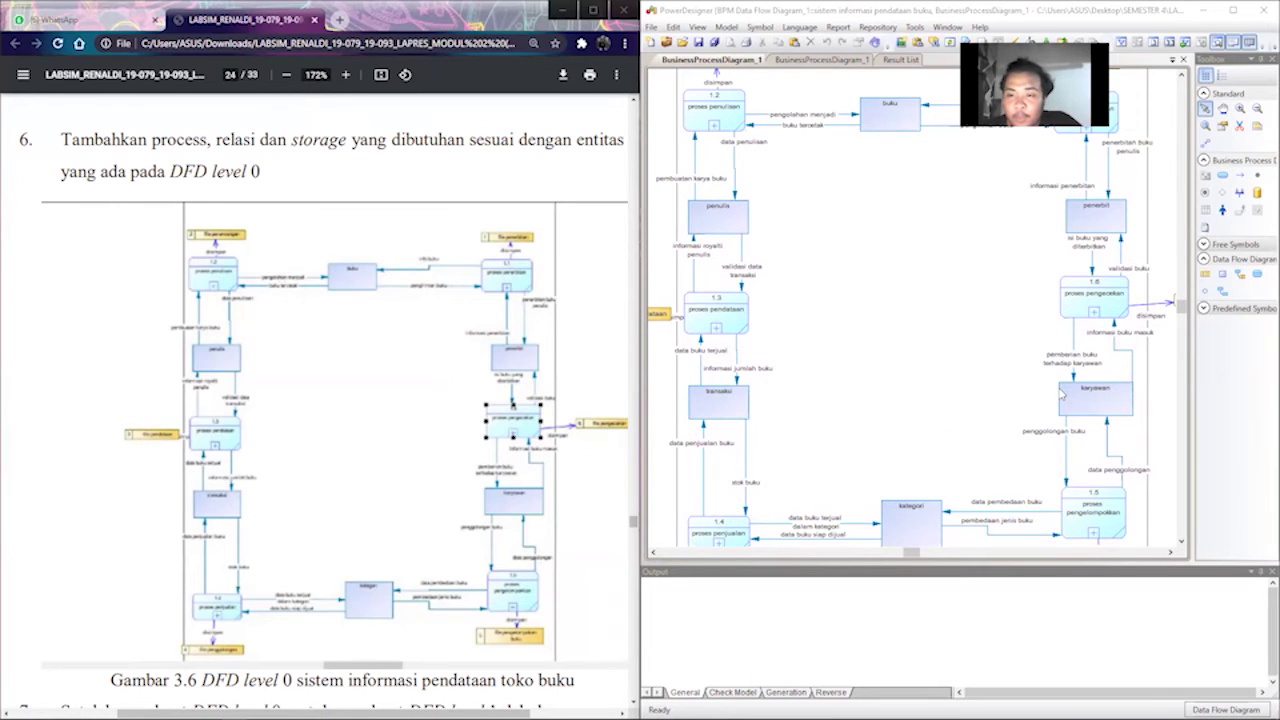
{"action": "scroll", "coordinate": [1062, 396], "scroll_direction": "down", "scroll_amount": 1}
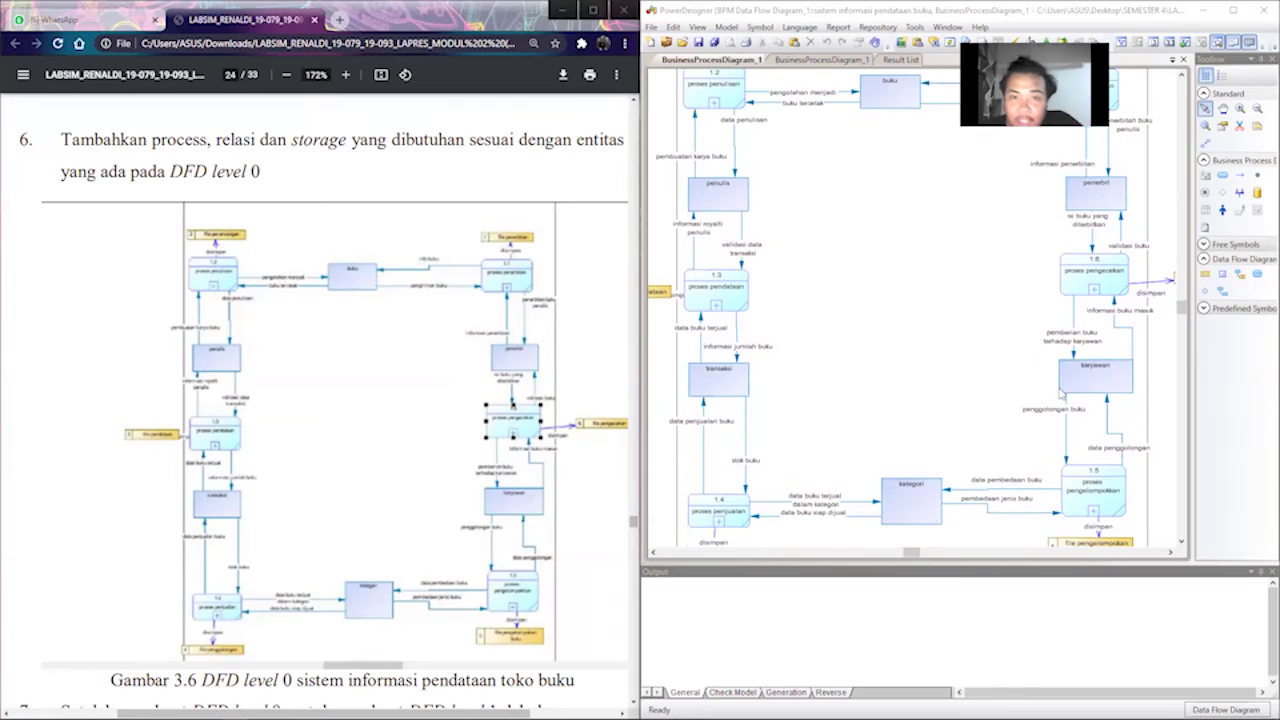
{"action": "scroll", "coordinate": [1060, 392], "scroll_direction": "down", "scroll_amount": 1}
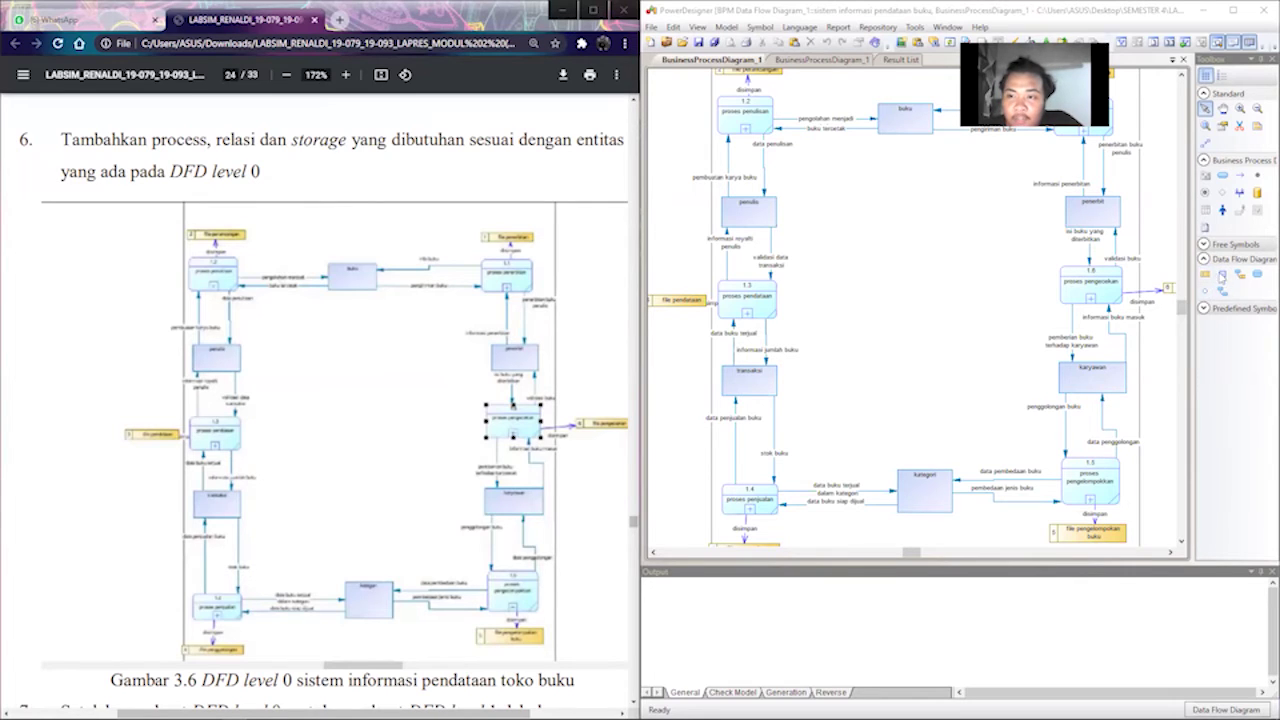
Inspect the level 0 processes and their storages up close, from proses penulisan through proses penjualan to proses pengecekan.
{"action": "scroll", "coordinate": [749, 283], "scroll_direction": "up", "scroll_amount": 1}
{"action": "scroll", "coordinate": [749, 283], "scroll_direction": "down", "scroll_amount": 2}
{"action": "scroll", "coordinate": [749, 283], "scroll_direction": "down", "scroll_amount": 1}
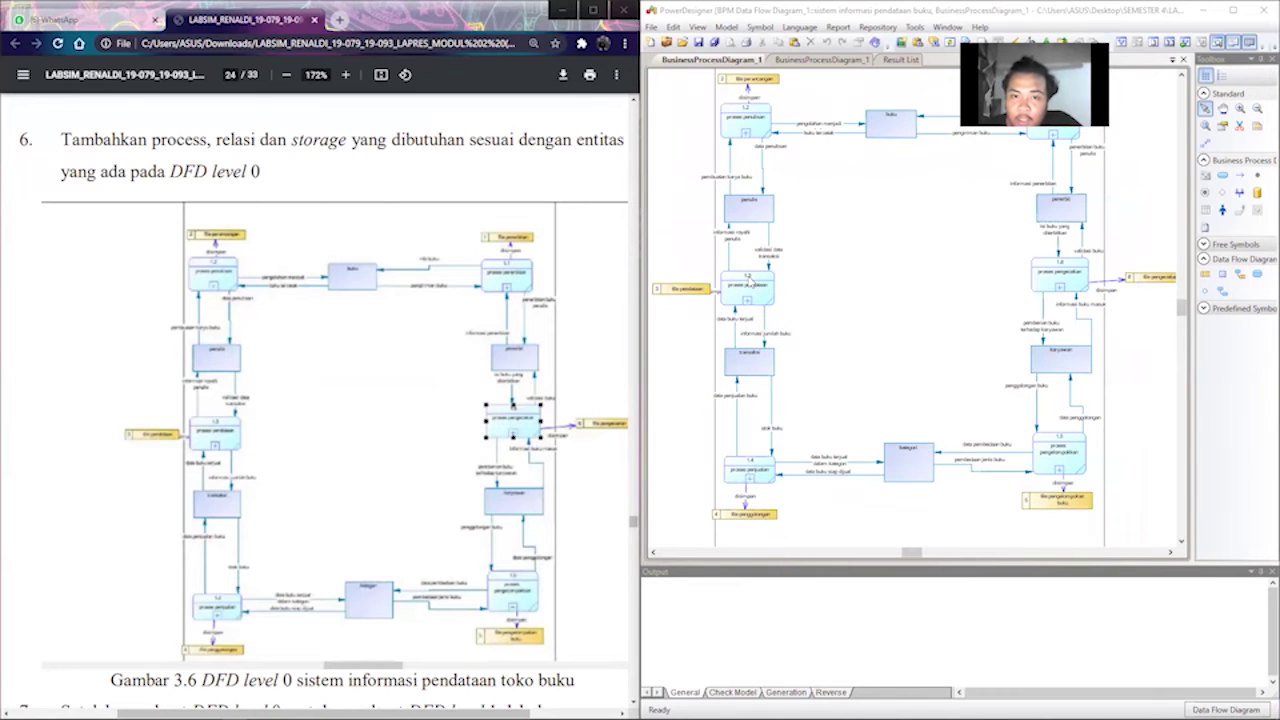
{"action": "scroll", "coordinate": [749, 283], "scroll_direction": "up", "scroll_amount": 1}
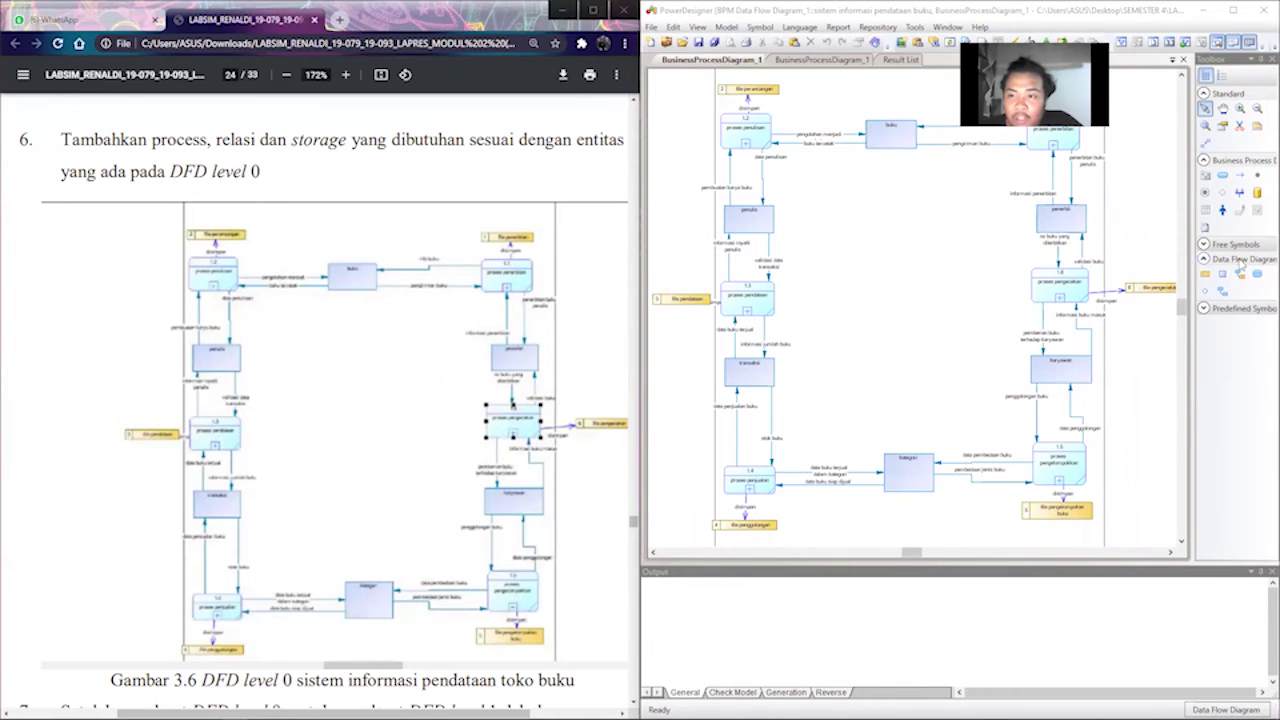
{"action": "scroll", "coordinate": [760, 155], "scroll_direction": "up", "scroll_amount": 6}
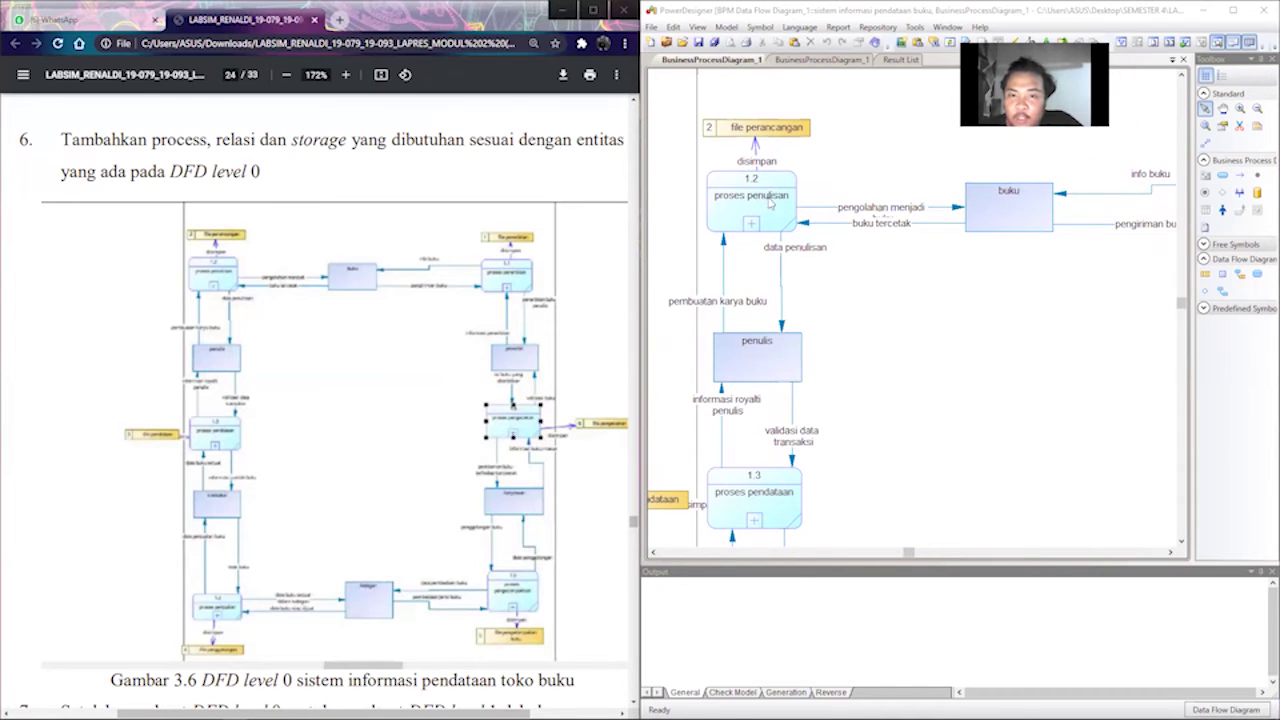
{"action": "scroll", "coordinate": [770, 200], "scroll_direction": "down", "scroll_amount": 4}
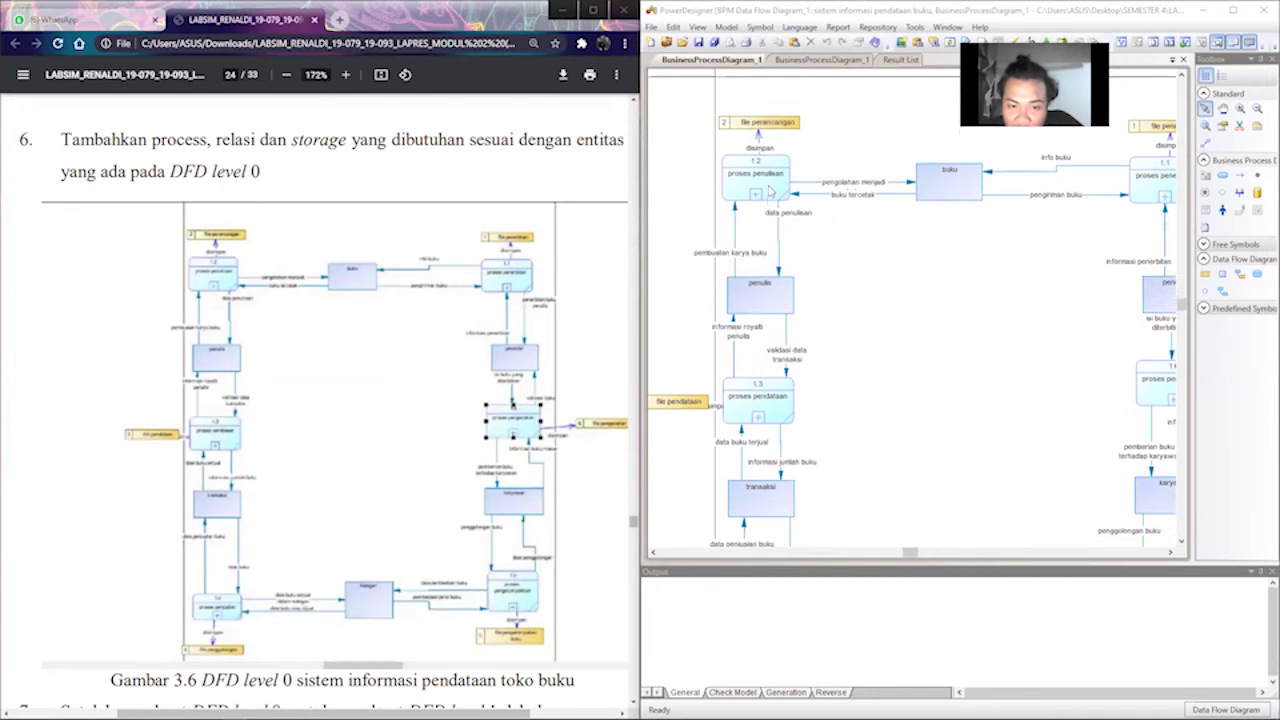
{"action": "scroll", "coordinate": [770, 190], "scroll_direction": "down", "scroll_amount": 2}
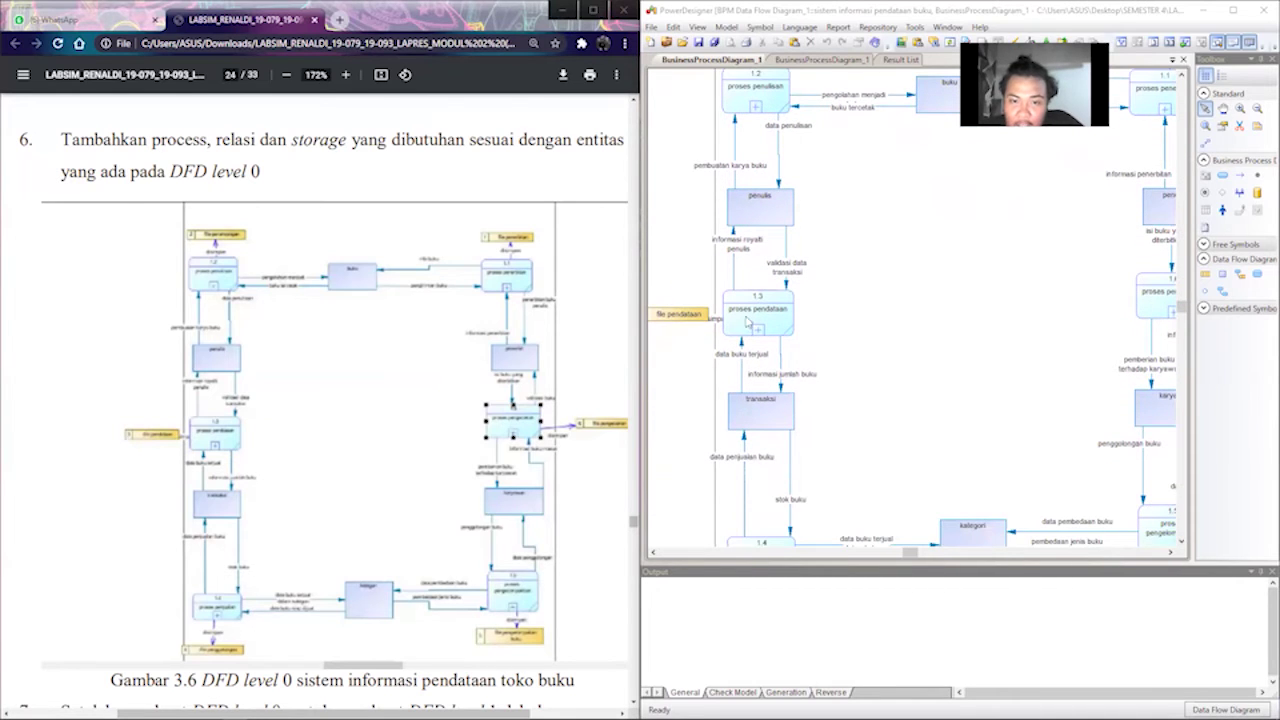
{"action": "scroll", "coordinate": [756, 325], "scroll_direction": "down", "scroll_amount": 4}
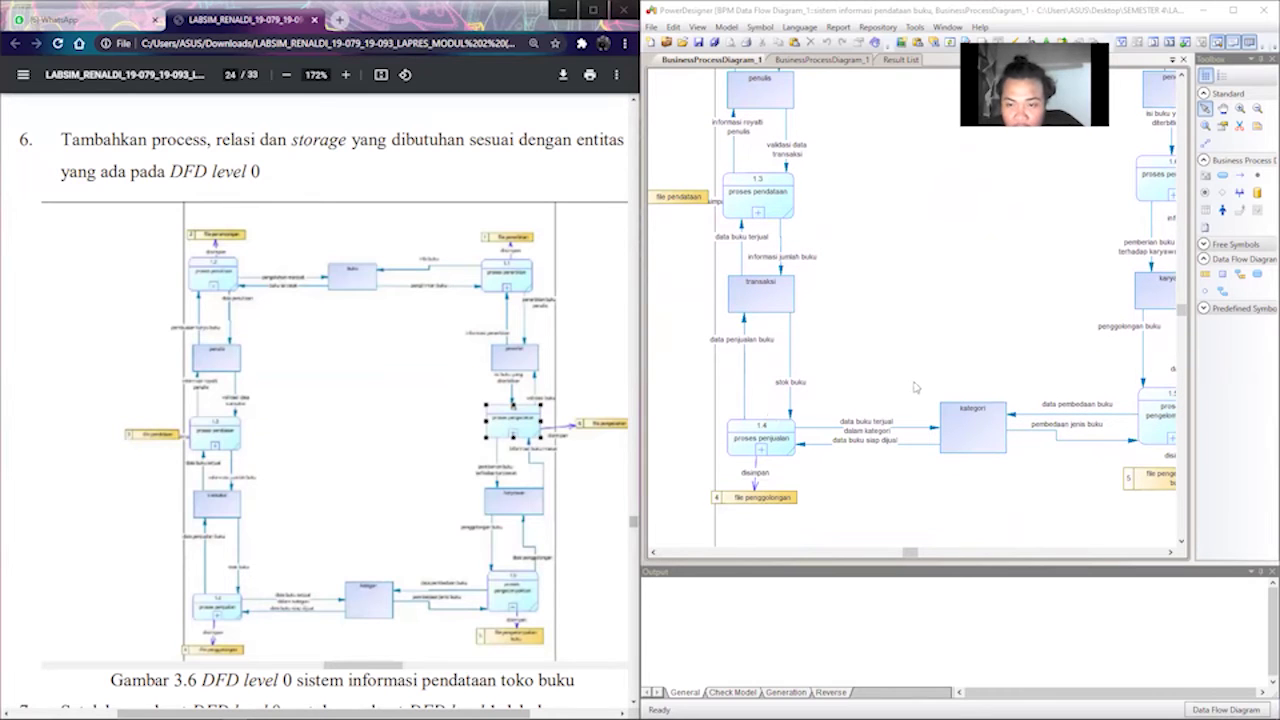
{"action": "left_click_drag", "start_coordinate": [910, 553], "coordinate": [920, 553]}
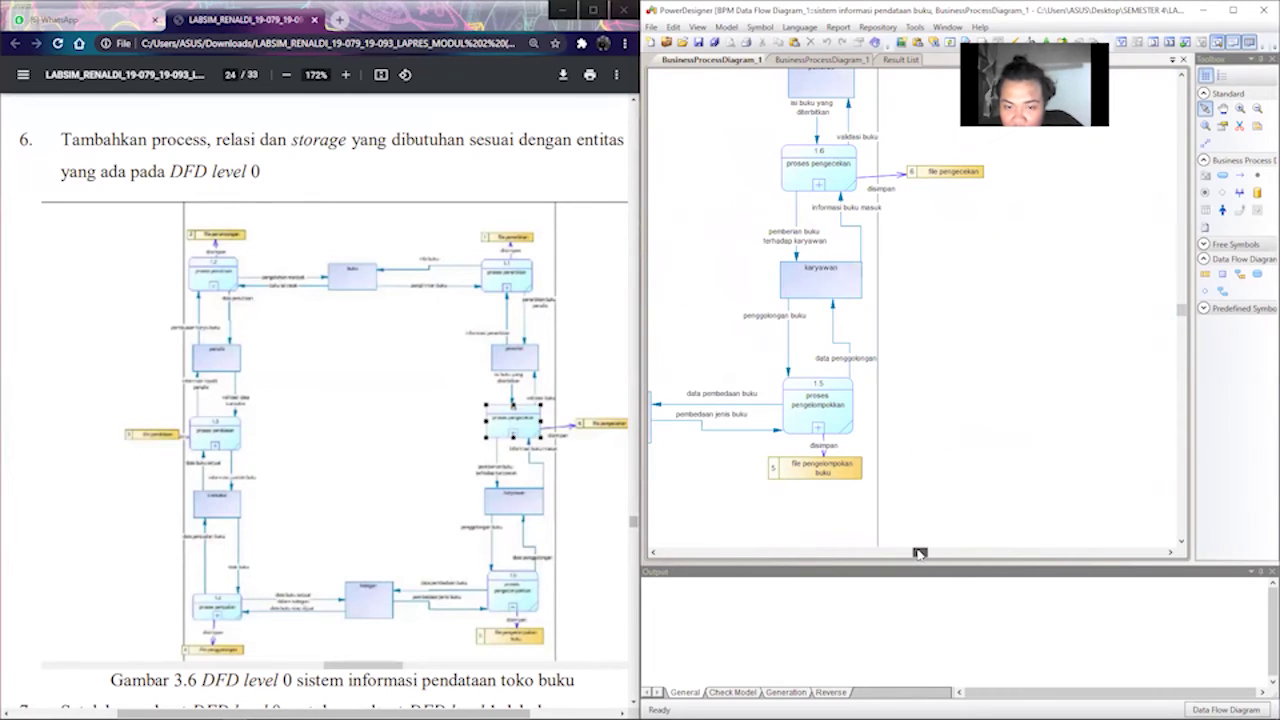
{"action": "scroll", "coordinate": [822, 408], "scroll_direction": "up", "scroll_amount": 2}
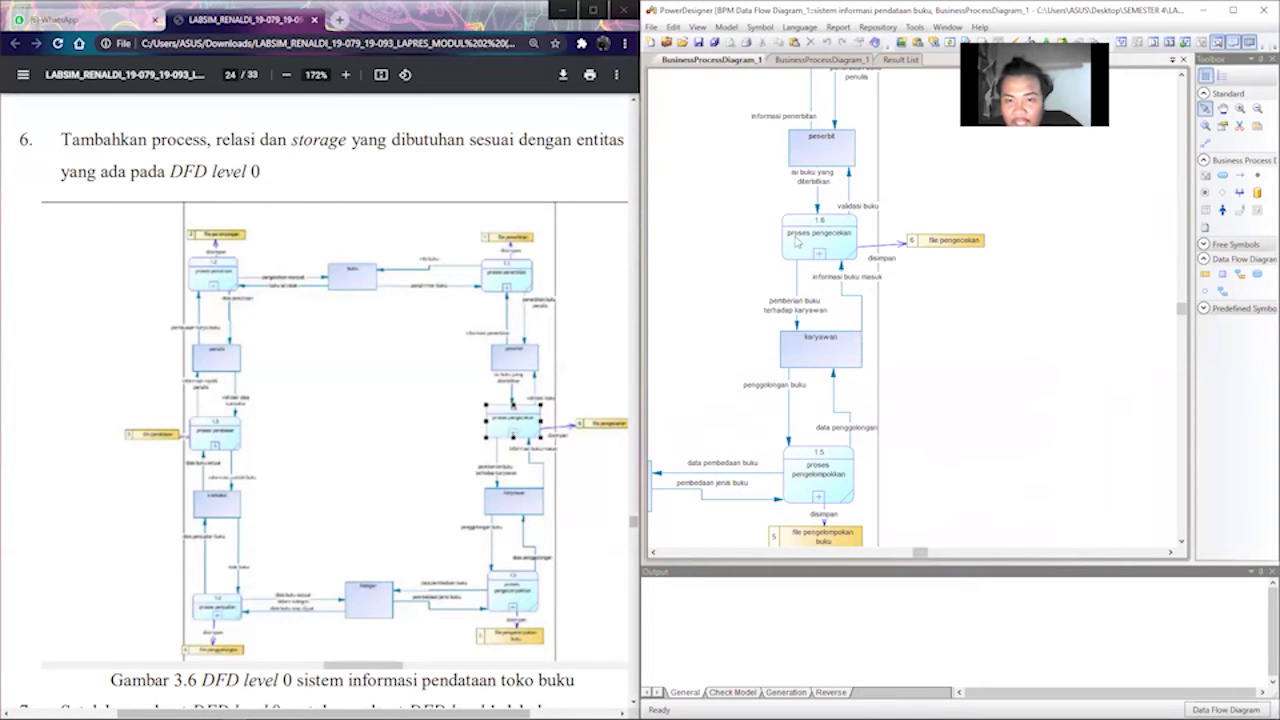
Compare the overall DFD level 0 diagram in the model with Gambar 3.6 in the report.
{"action": "scroll", "coordinate": [921, 426], "scroll_direction": "down", "scroll_amount": 5}
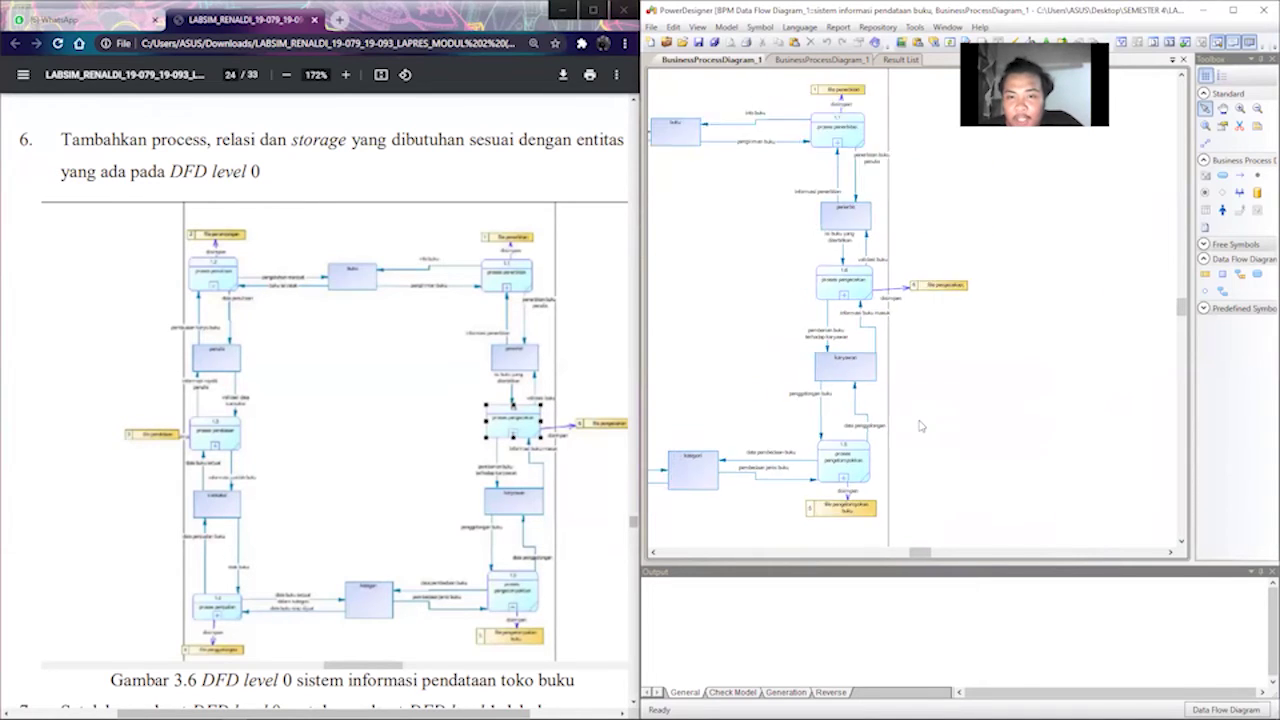
{"action": "scroll", "coordinate": [600, 371], "scroll_direction": "up", "scroll_amount": 3}
{"action": "scroll", "coordinate": [812, 400], "scroll_direction": "up", "scroll_amount": 4}
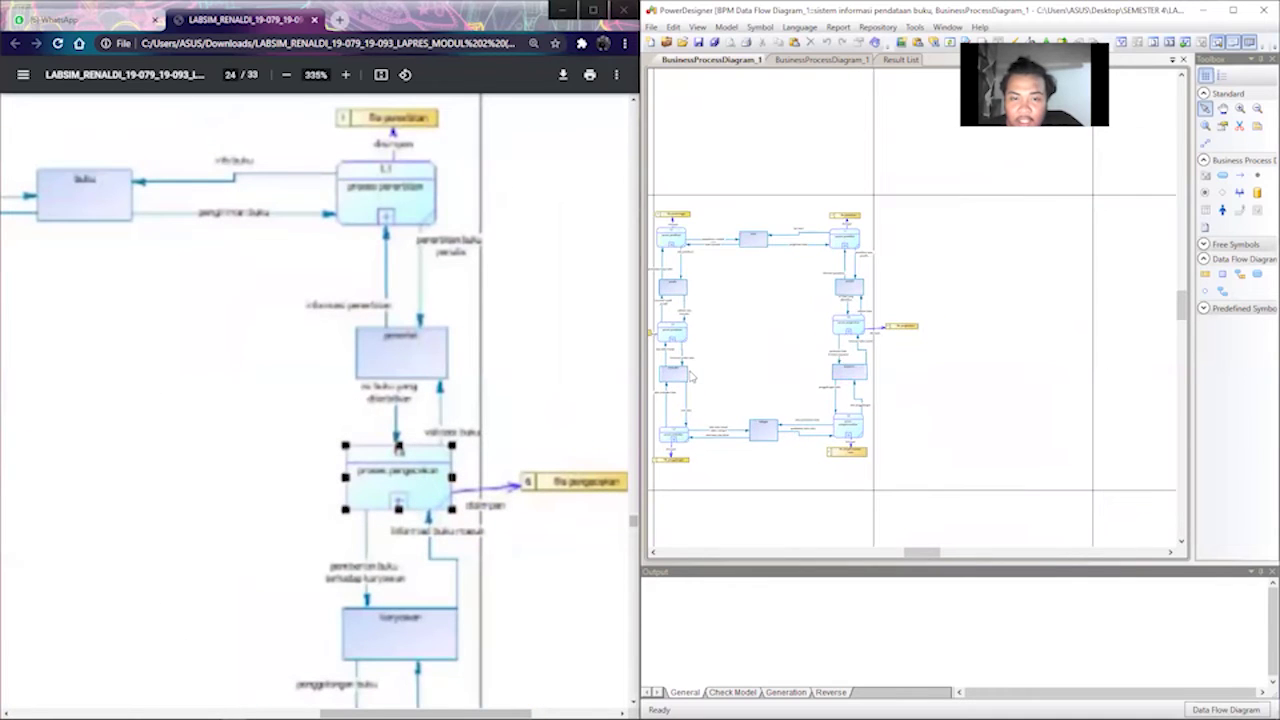
{"action": "scroll", "coordinate": [815, 406], "scroll_direction": "up", "scroll_amount": 4}
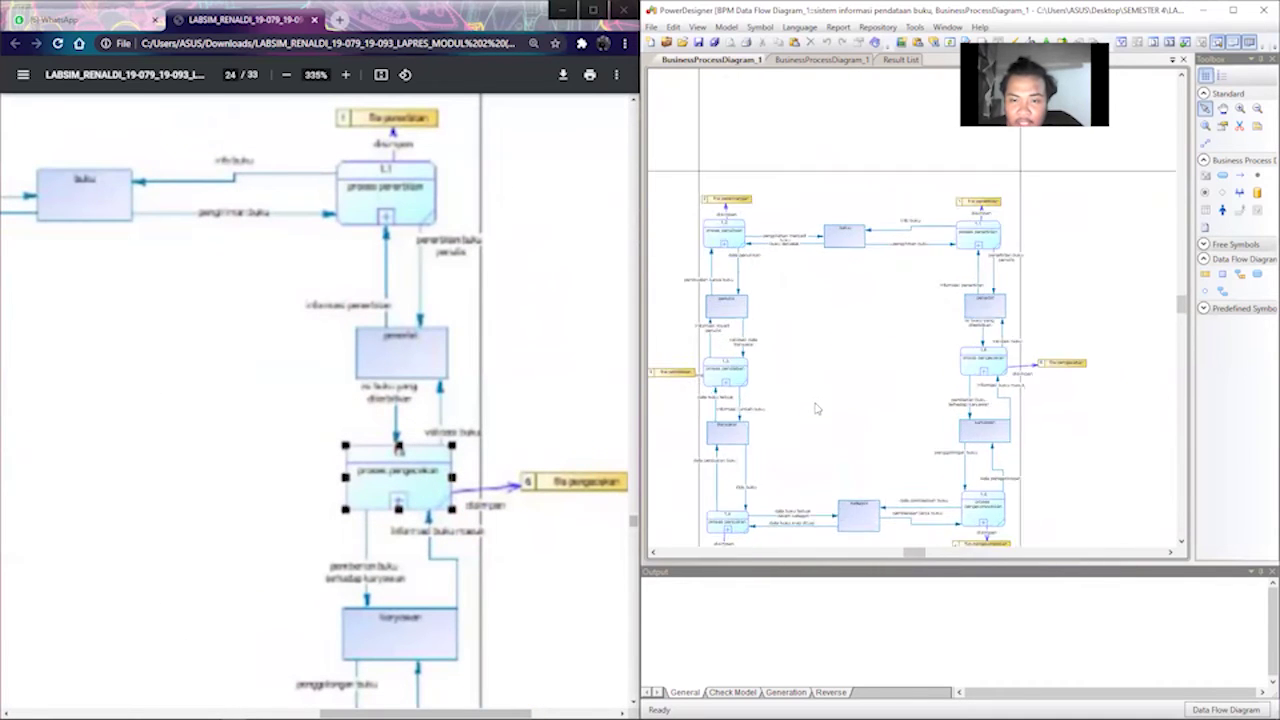
{"action": "scroll", "coordinate": [257, 420], "scroll_direction": "down", "scroll_amount": 2}
{"action": "scroll", "coordinate": [257, 420], "scroll_direction": "down", "scroll_amount": 3}
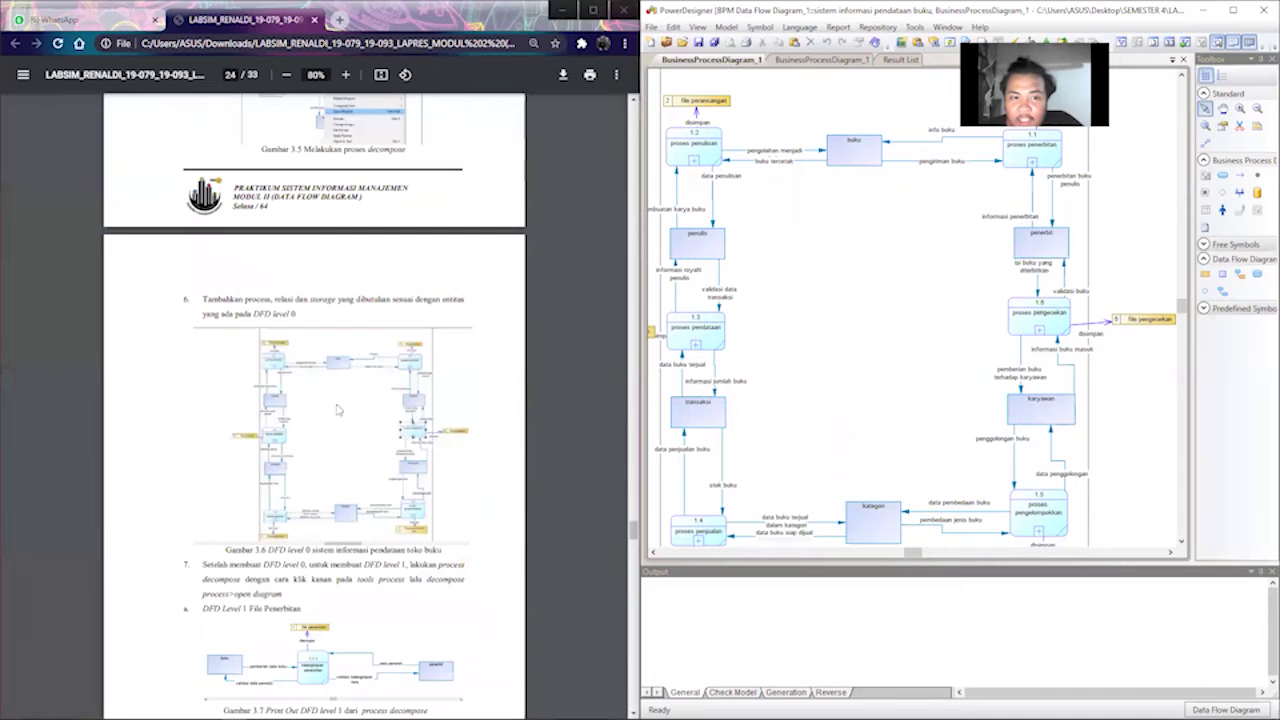
{"action": "scroll", "coordinate": [257, 420], "scroll_direction": "up", "scroll_amount": 1}
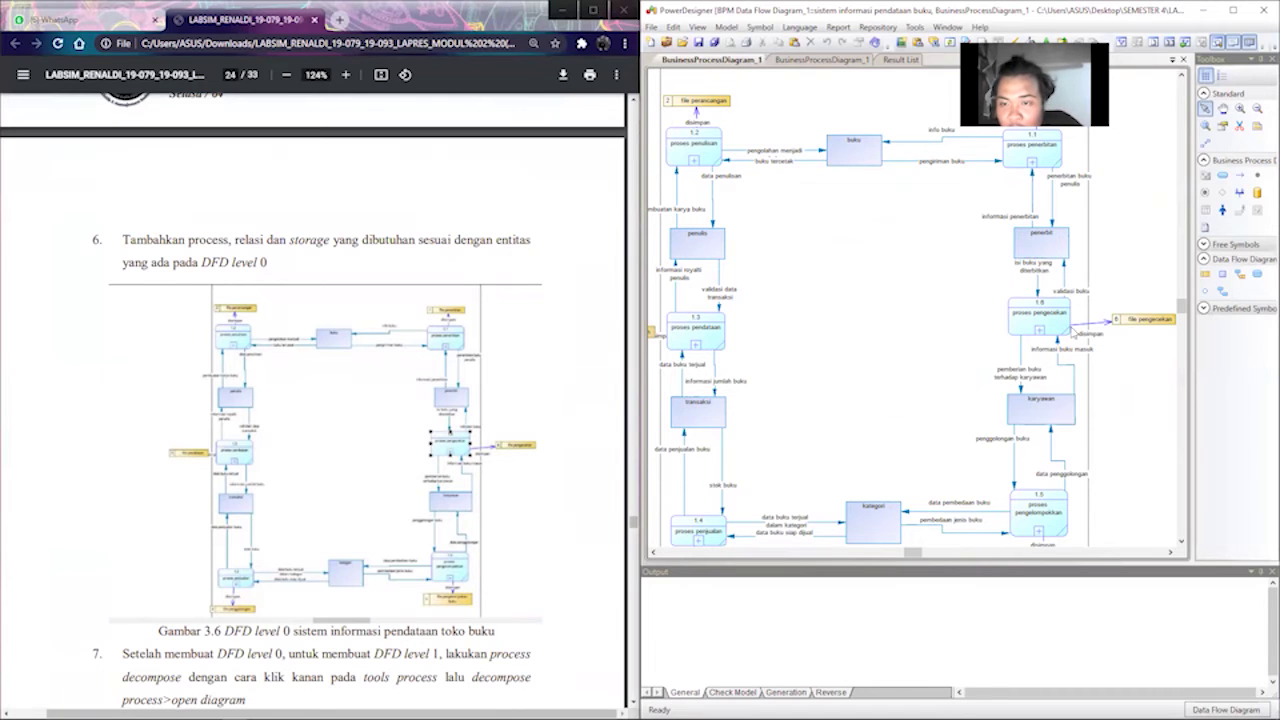
{"action": "scroll", "coordinate": [1163, 353], "scroll_direction": "up", "scroll_amount": 1}
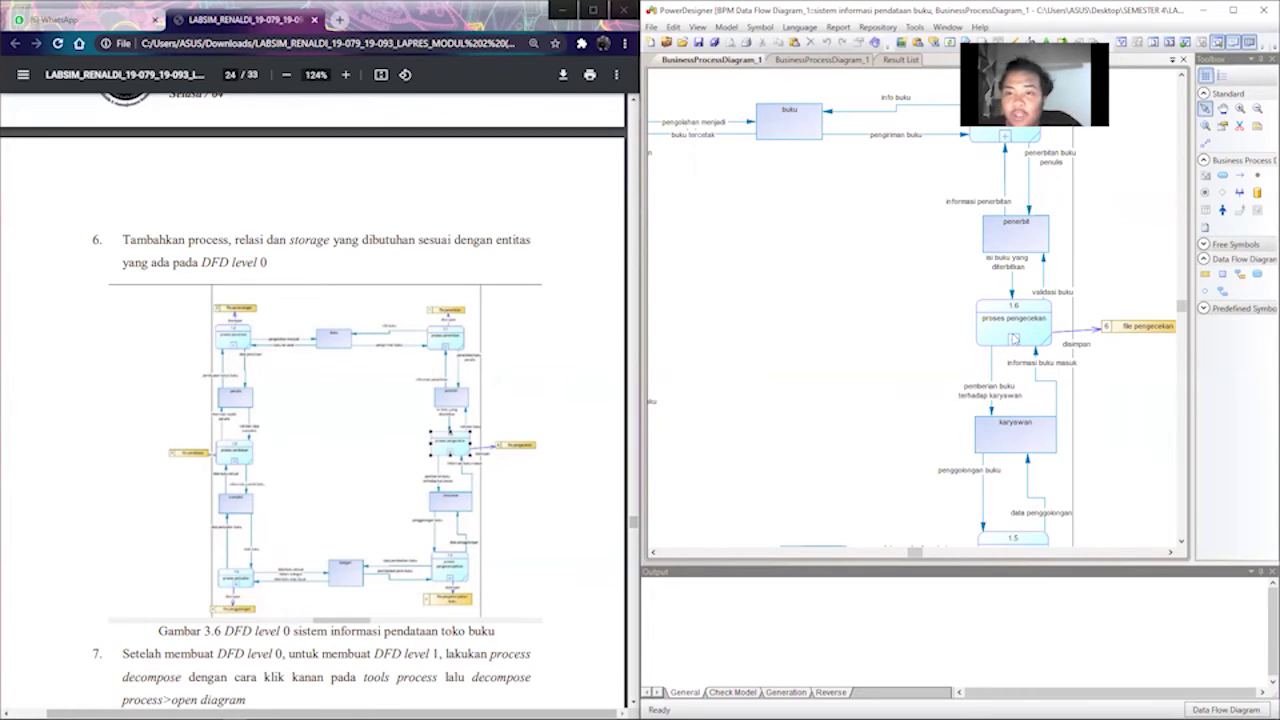
Open the sub-diagram of proses penerbitan (1.1) from the DFD level 0 diagram.
{"action": "scroll", "coordinate": [1031, 322], "scroll_direction": "down", "scroll_amount": 3}
{"action": "scroll", "coordinate": [827, 346], "scroll_direction": "up", "scroll_amount": 2}
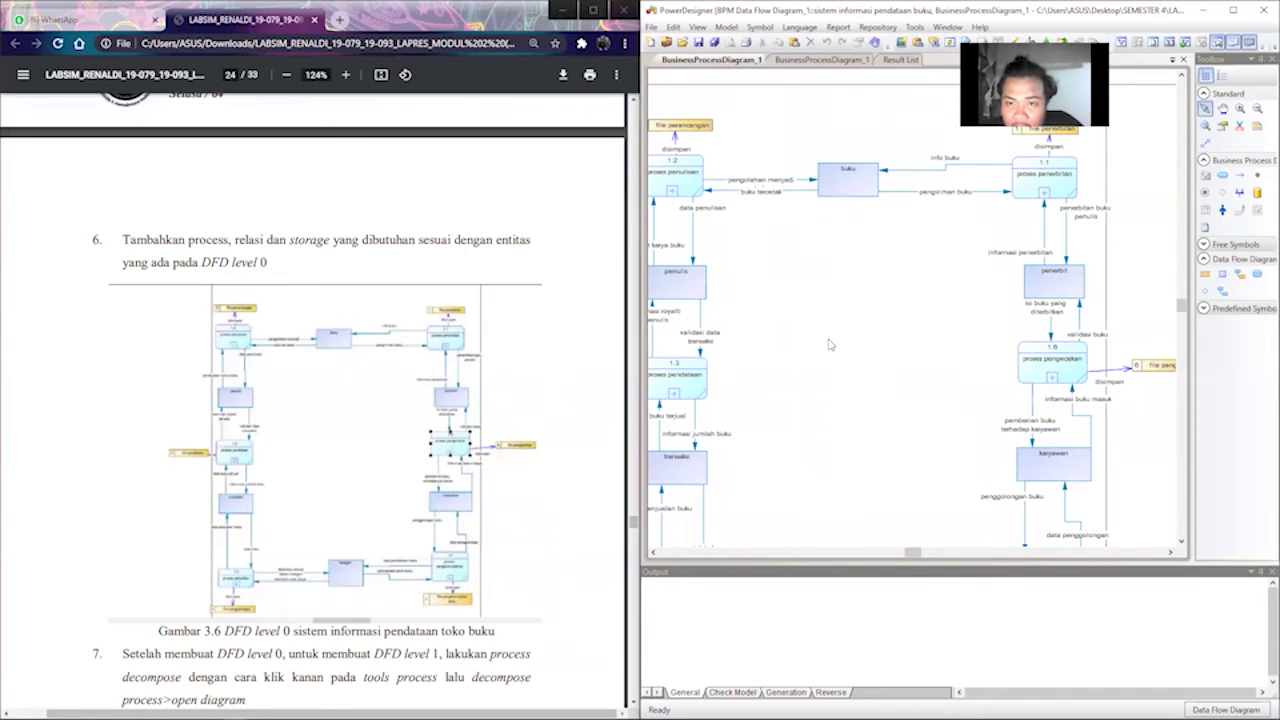
{"action": "scroll", "coordinate": [871, 319], "scroll_direction": "down", "scroll_amount": 1}
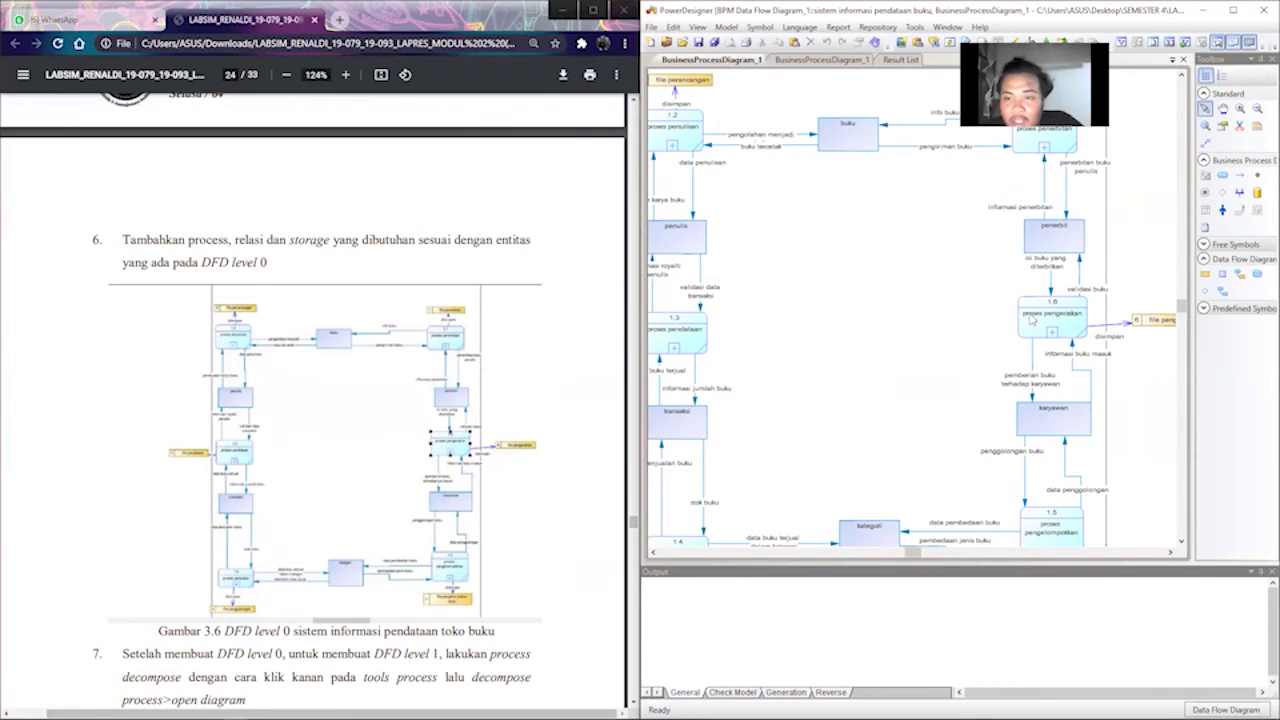
{"action": "scroll", "coordinate": [980, 300], "scroll_direction": "down", "scroll_amount": 1}
{"action": "scroll", "coordinate": [1000, 302], "scroll_direction": "up", "scroll_amount": 3}
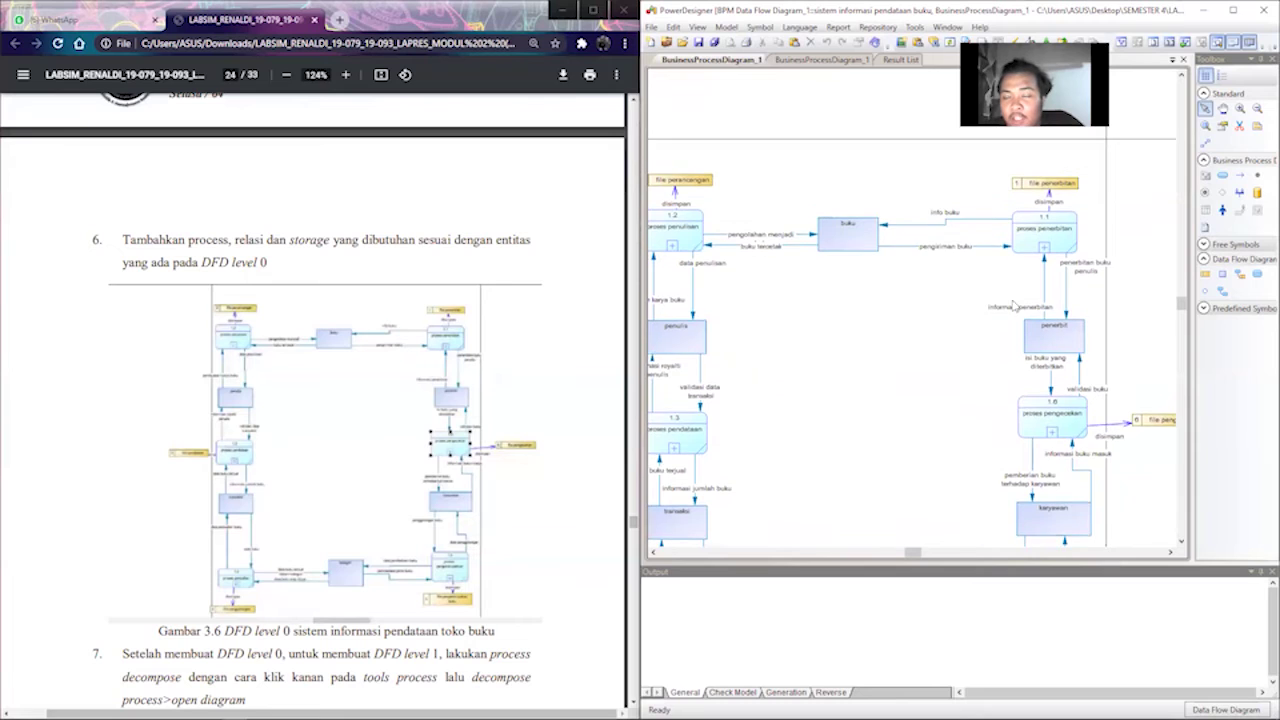
{"action": "scroll", "coordinate": [1013, 305], "scroll_direction": "up", "scroll_amount": 2}
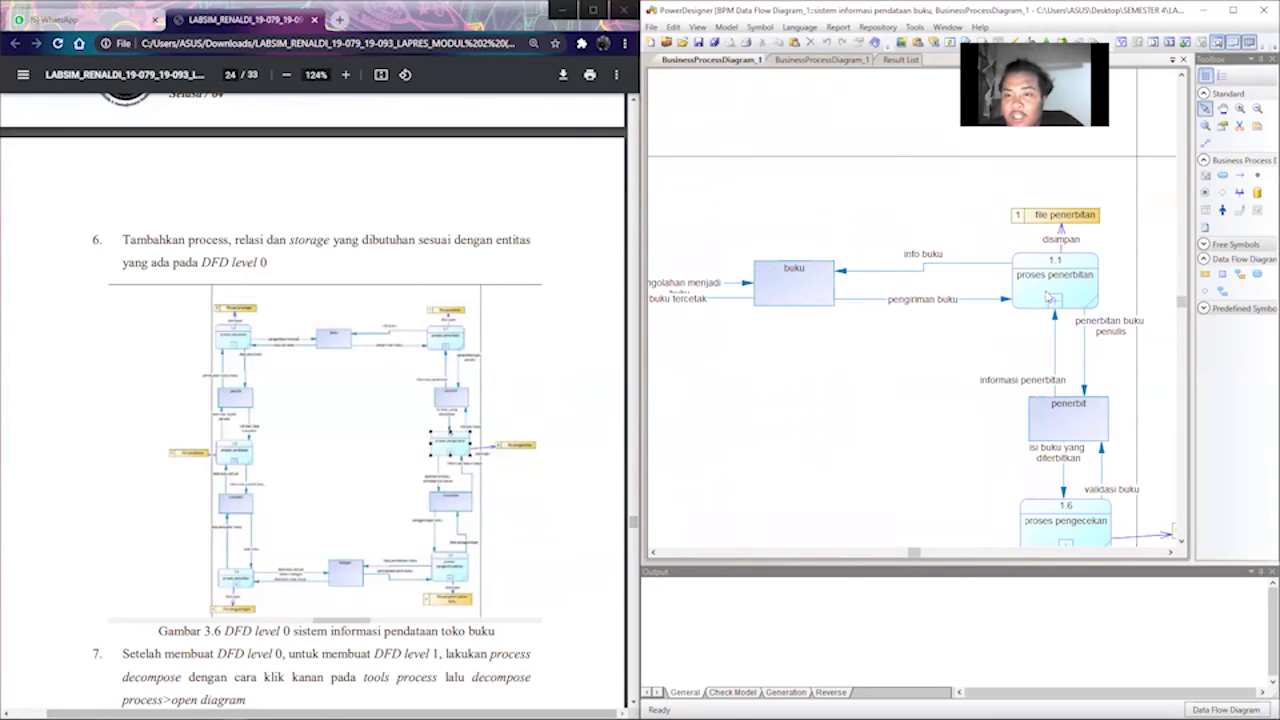
{"action": "right_click", "coordinate": [1047, 296]}
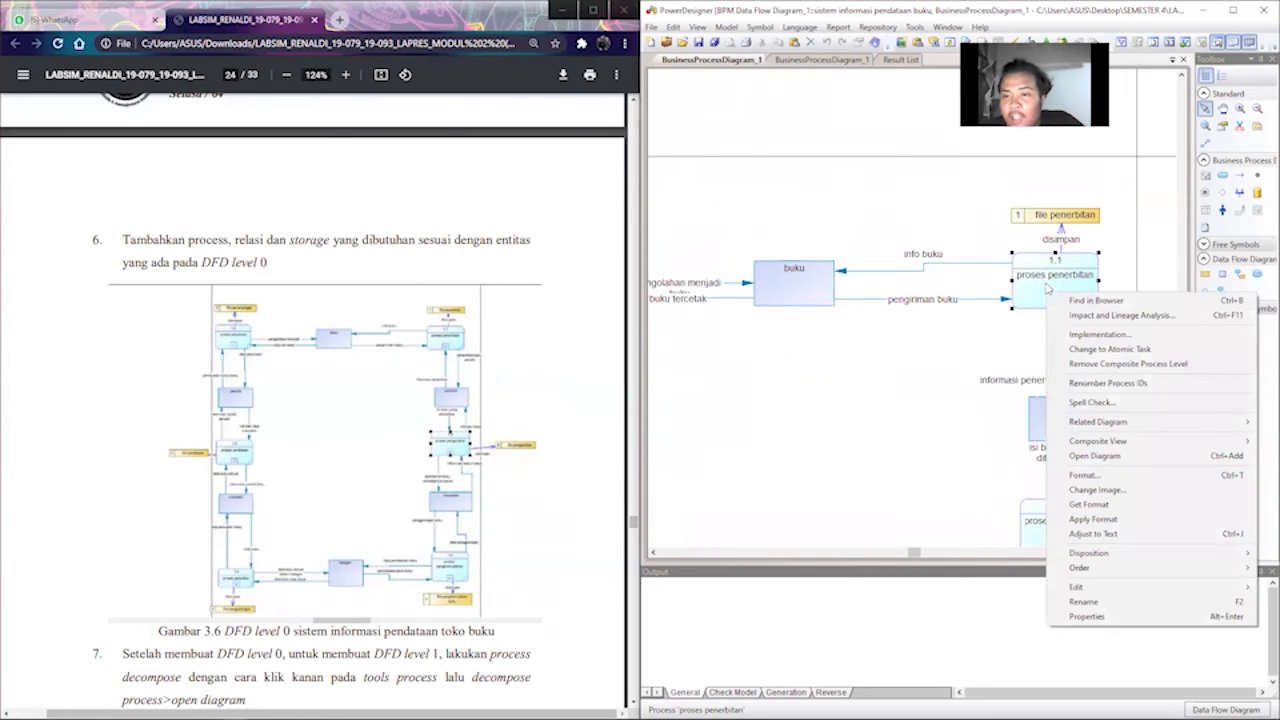
{"action": "key", "text": "Escape"}
{"action": "scroll", "coordinate": [905, 358], "scroll_direction": "down", "scroll_amount": 2}
{"action": "scroll", "coordinate": [905, 330], "scroll_direction": "up", "scroll_amount": 1}
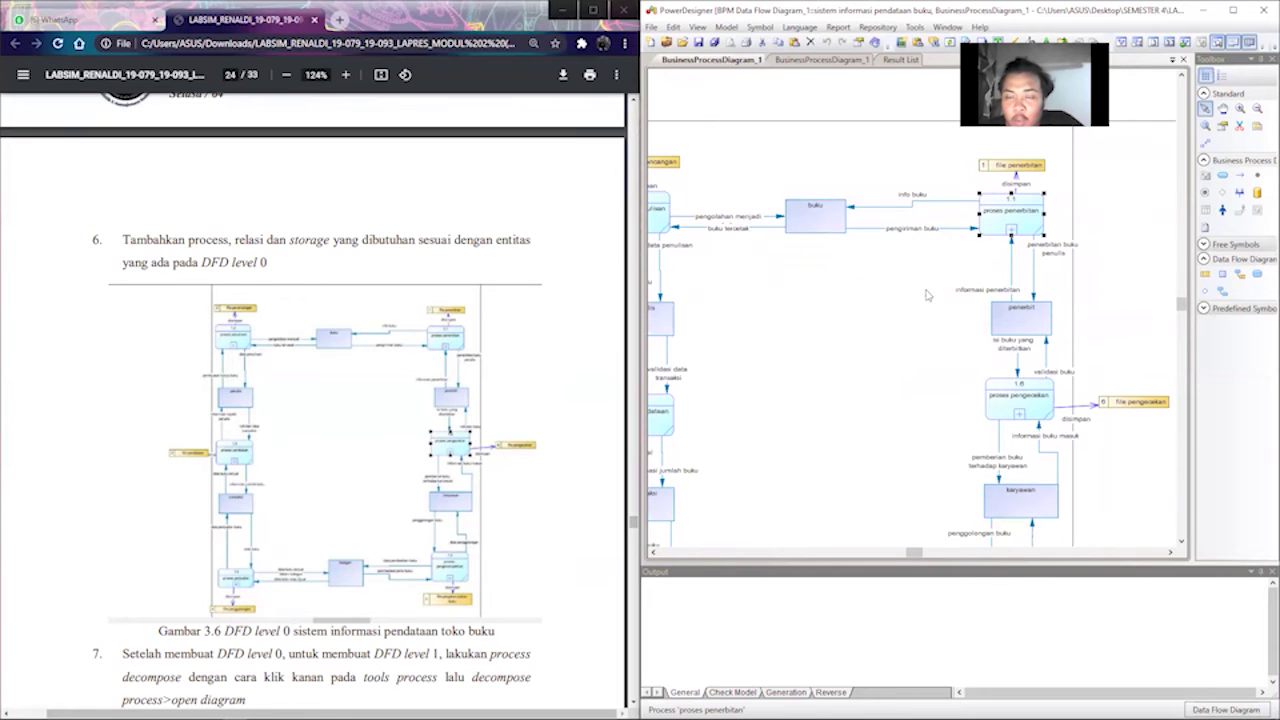
{"action": "right_click", "coordinate": [1009, 225]}
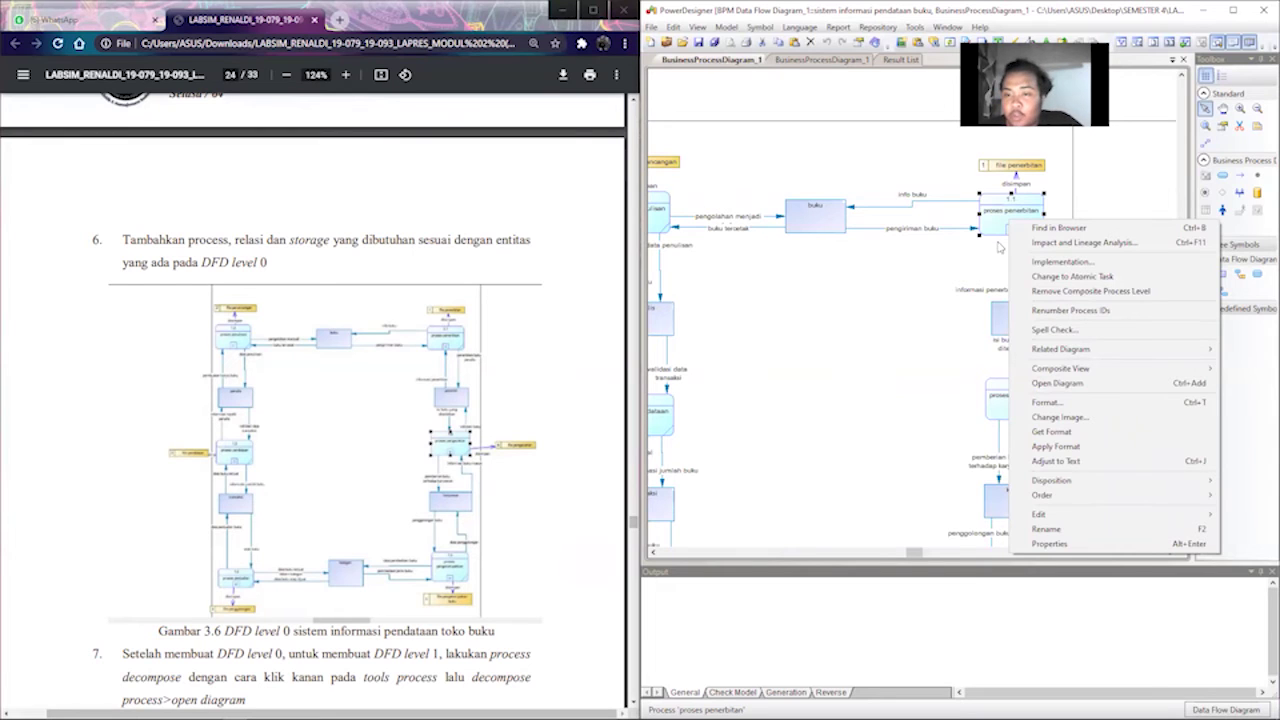
{"action": "left_click", "coordinate": [1057, 388]}
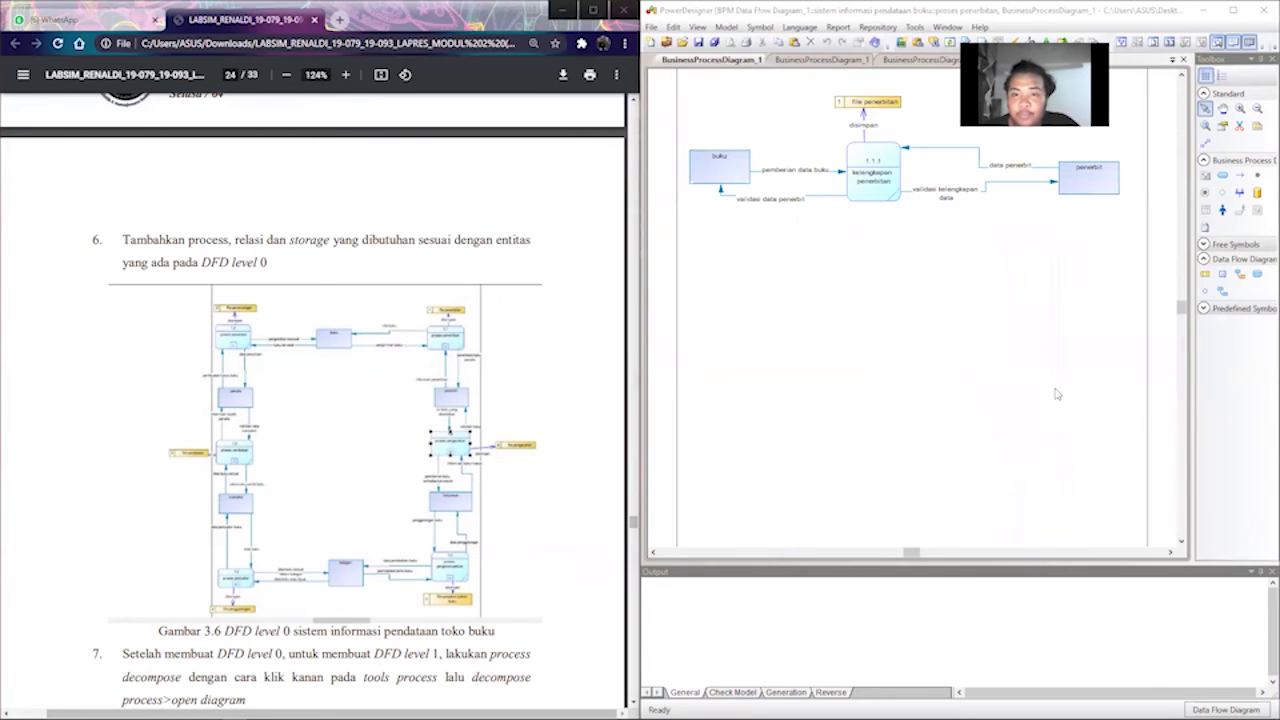
Show item 7 and Gambar 3.7 in the report beside the proses penerbitan sub-diagram, marking the words DFD level in item 7.
{"action": "scroll", "coordinate": [525, 400], "scroll_direction": "down", "scroll_amount": 4}
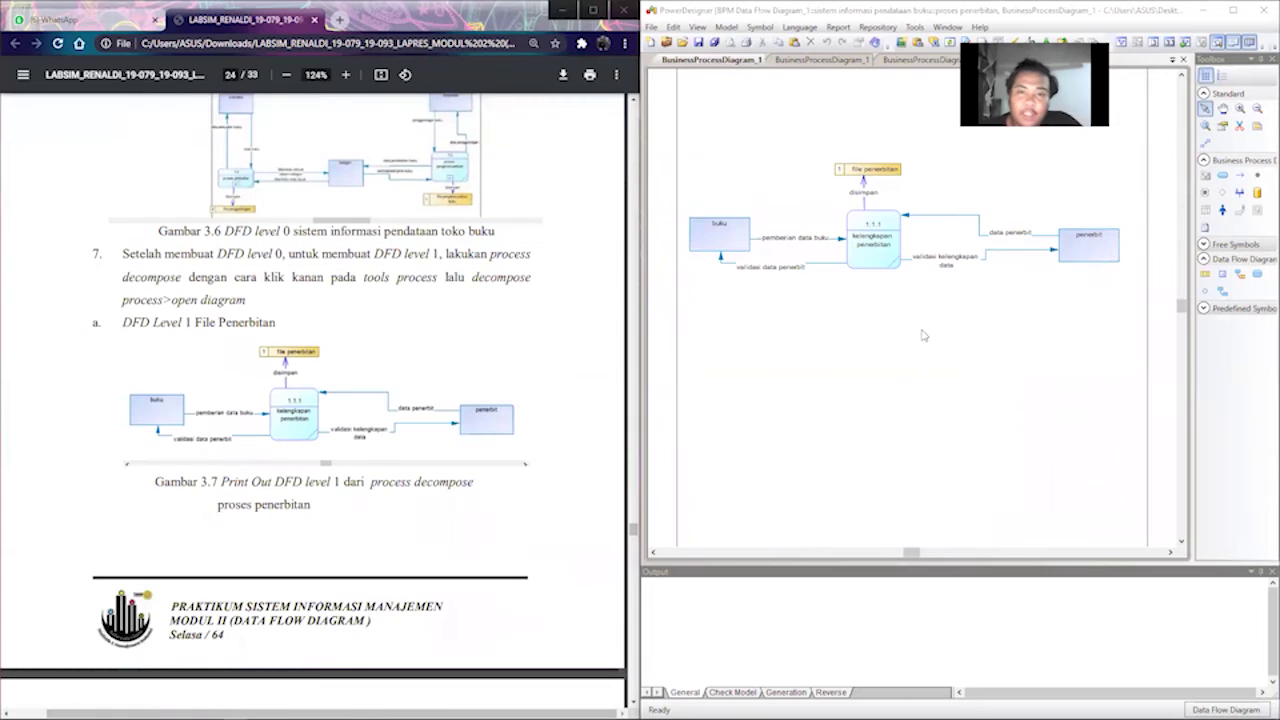
{"action": "scroll", "coordinate": [922, 335], "scroll_direction": "up", "scroll_amount": 3}
{"action": "scroll", "coordinate": [922, 335], "scroll_direction": "down", "scroll_amount": 1}
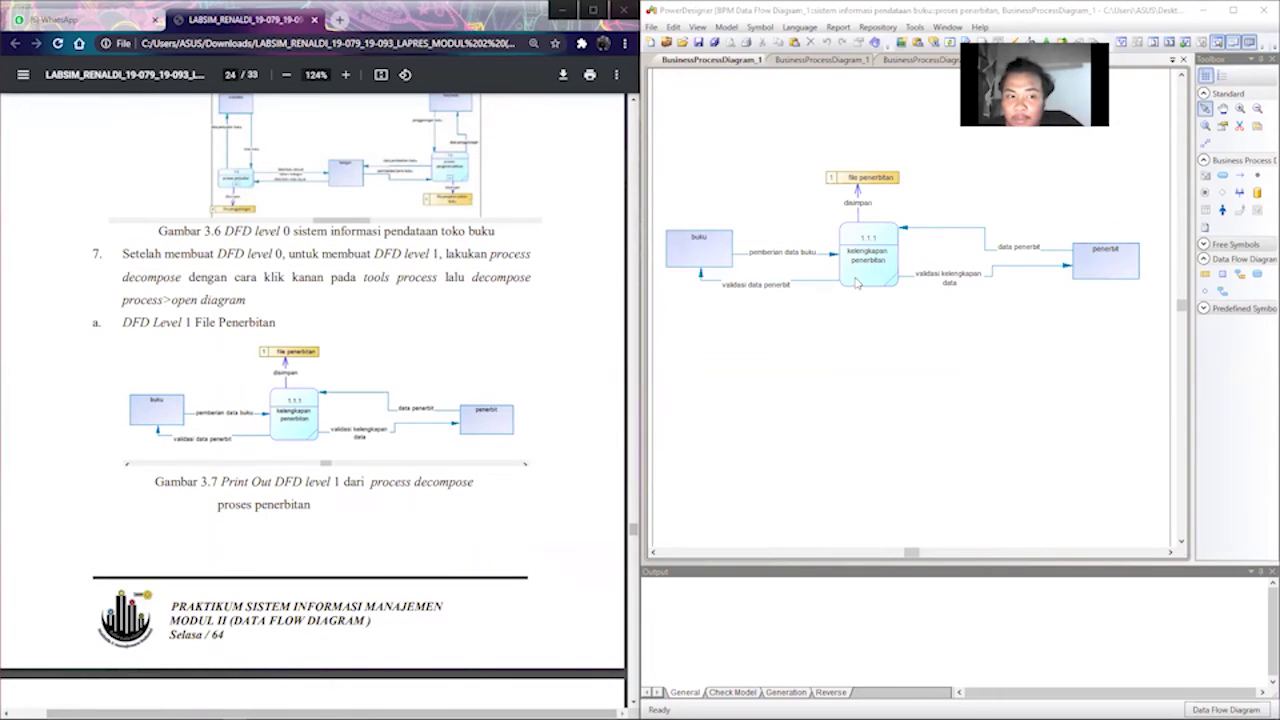
{"action": "scroll", "coordinate": [384, 428], "scroll_direction": "up", "scroll_amount": 1}
{"action": "scroll", "coordinate": [383, 428], "scroll_direction": "up", "scroll_amount": 3}
{"action": "scroll", "coordinate": [383, 428], "scroll_direction": "down", "scroll_amount": 2}
{"action": "left_click_drag", "start_coordinate": [216, 388], "coordinate": [255, 395]}
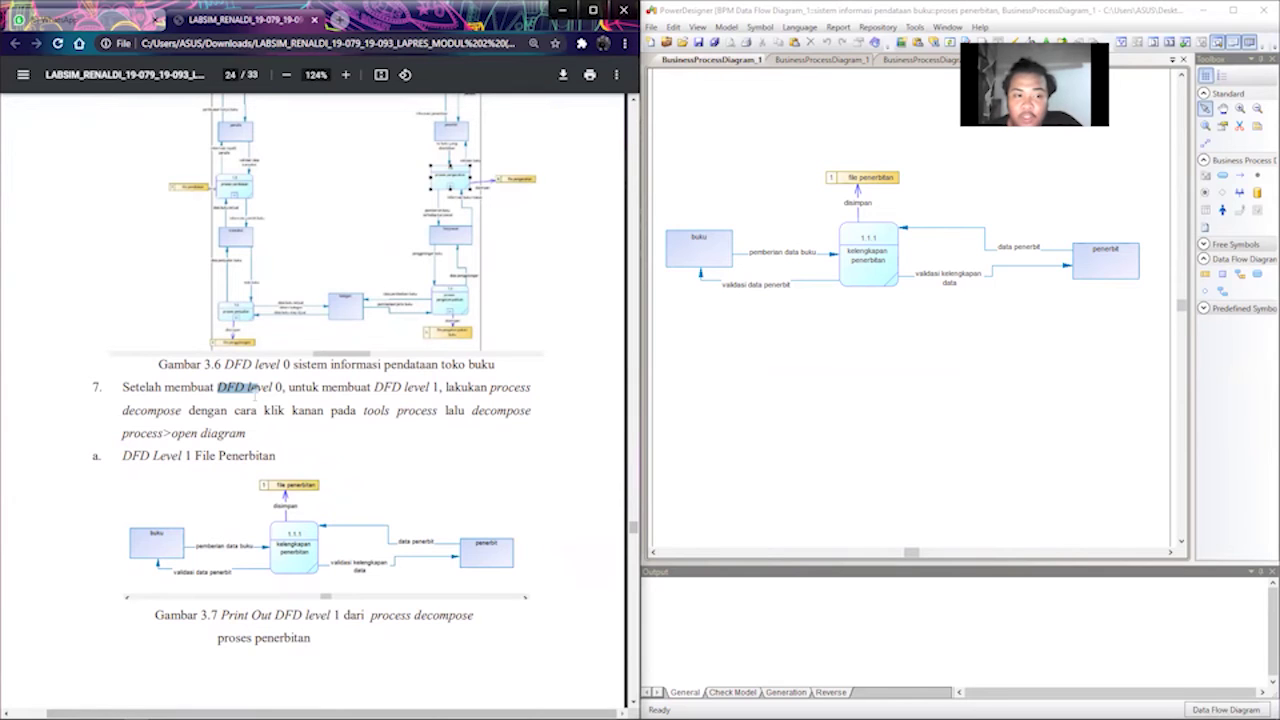
Examine the level 1 flows linking buku, kelengkapan penerbitan, penerbit and file penerbitan against Gambar 3.7.
{"action": "scroll", "coordinate": [183, 493], "scroll_direction": "down", "scroll_amount": 3}
{"action": "scroll", "coordinate": [852, 320], "scroll_direction": "up", "scroll_amount": 1}
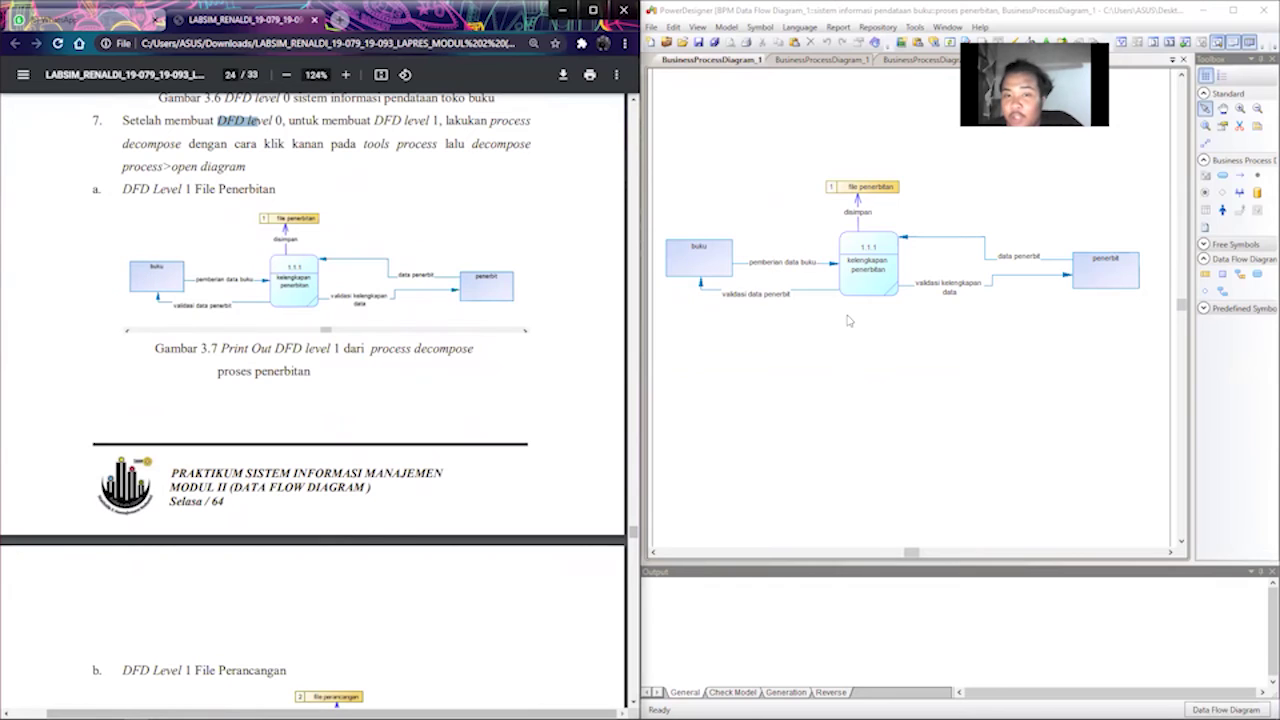
{"action": "scroll", "coordinate": [848, 318], "scroll_direction": "up", "scroll_amount": 1}
{"action": "scroll", "coordinate": [848, 318], "scroll_direction": "up", "scroll_amount": 2}
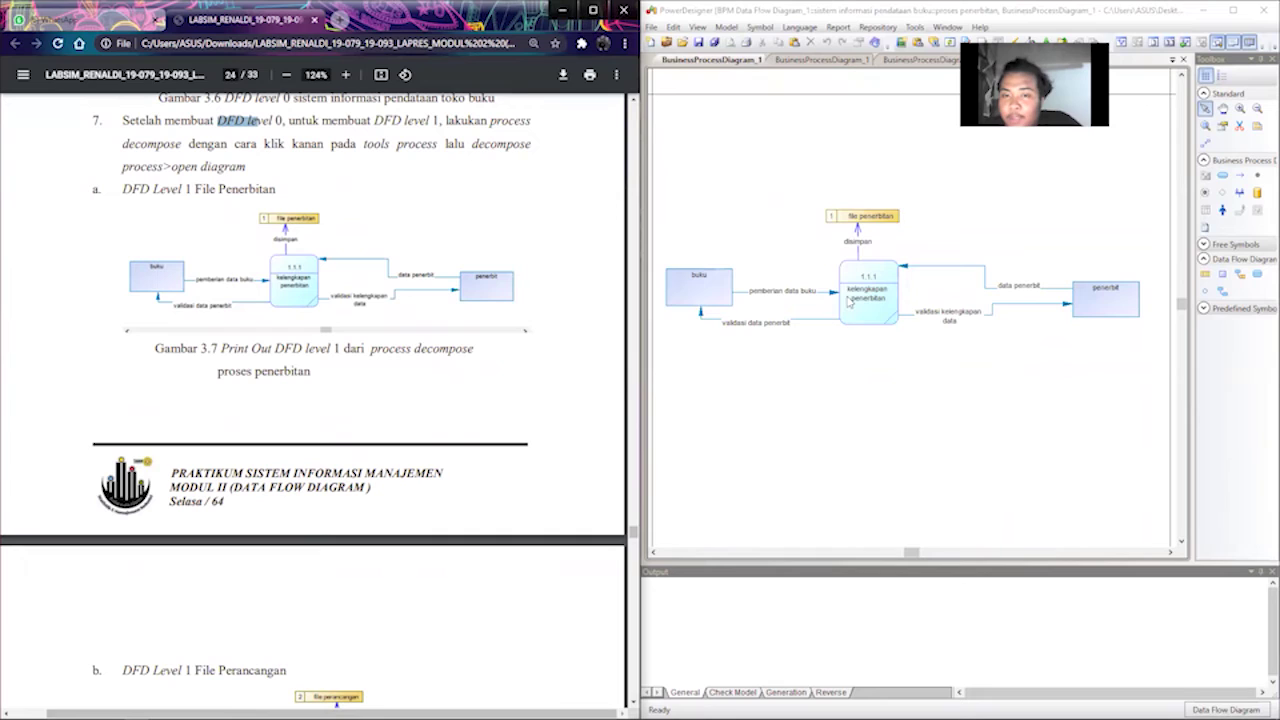
{"action": "scroll", "coordinate": [848, 300], "scroll_direction": "up", "scroll_amount": 1}
{"action": "scroll", "coordinate": [848, 302], "scroll_direction": "up", "scroll_amount": 1}
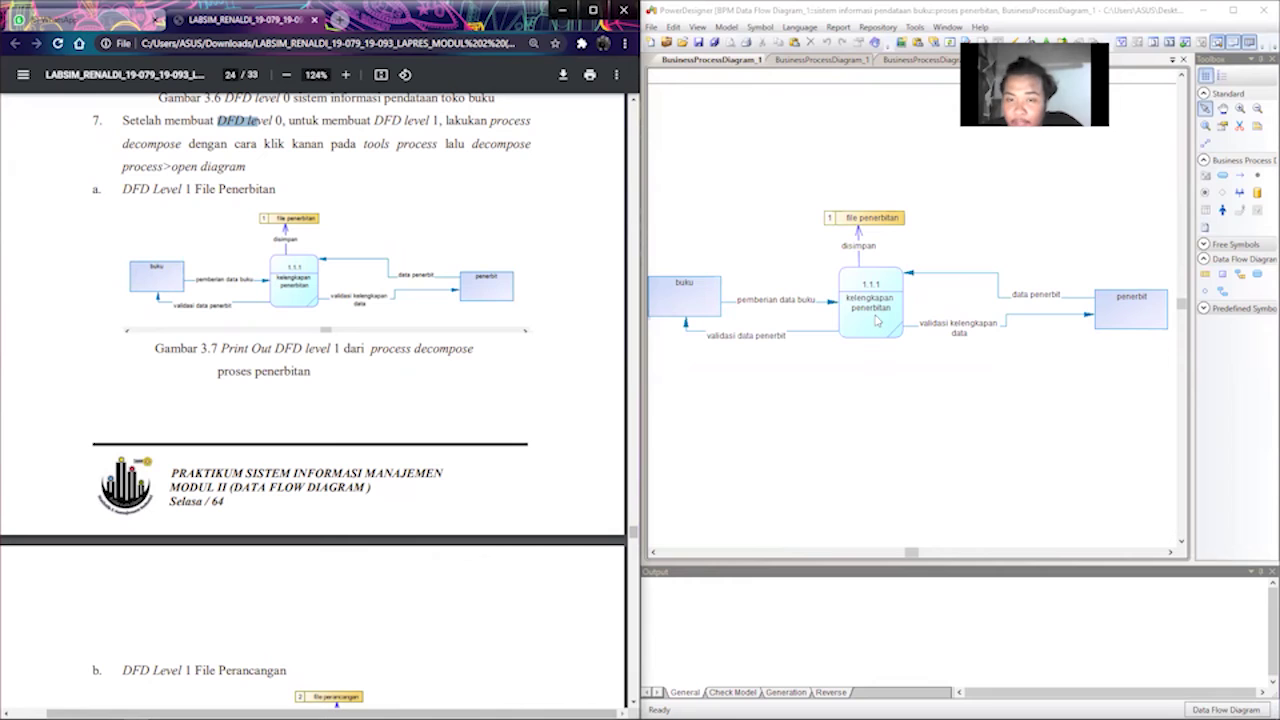
{"action": "scroll", "coordinate": [876, 320], "scroll_direction": "down", "scroll_amount": 2}
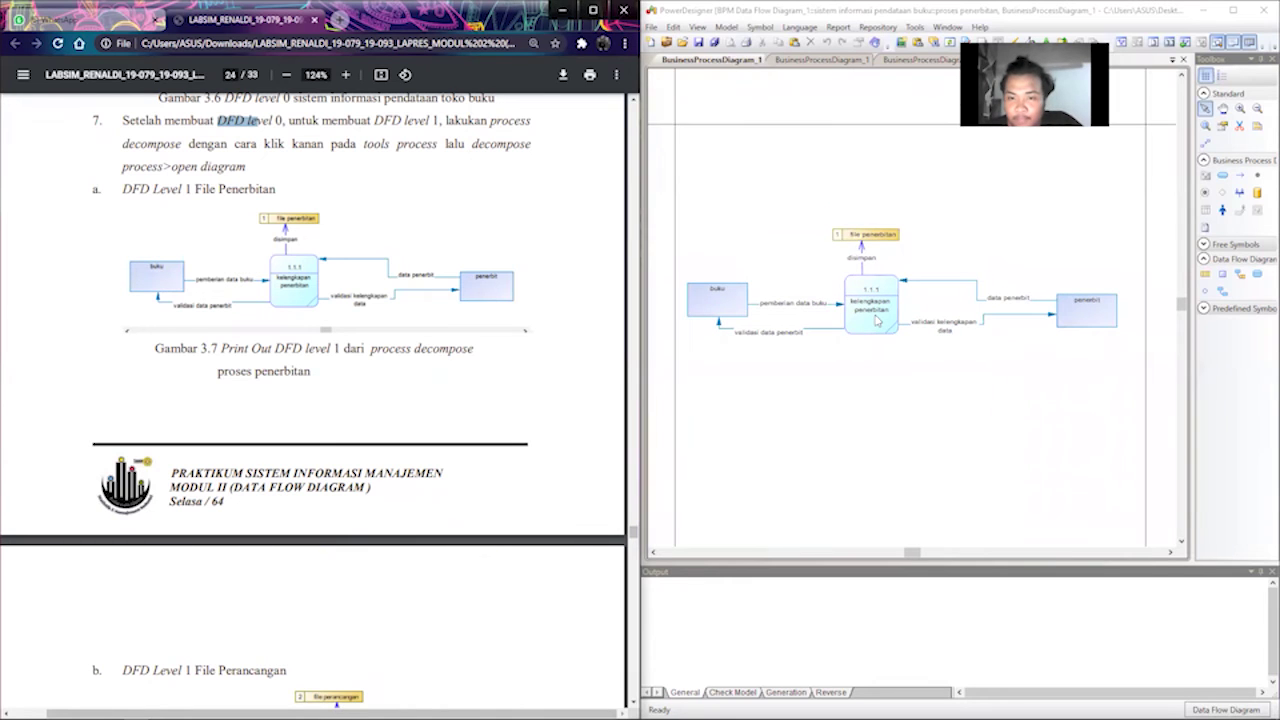
Skim the report's further level 1 figures and return to the full DFD level 0 diagram in the model.
{"action": "scroll", "coordinate": [340, 420], "scroll_direction": "down", "scroll_amount": 10}
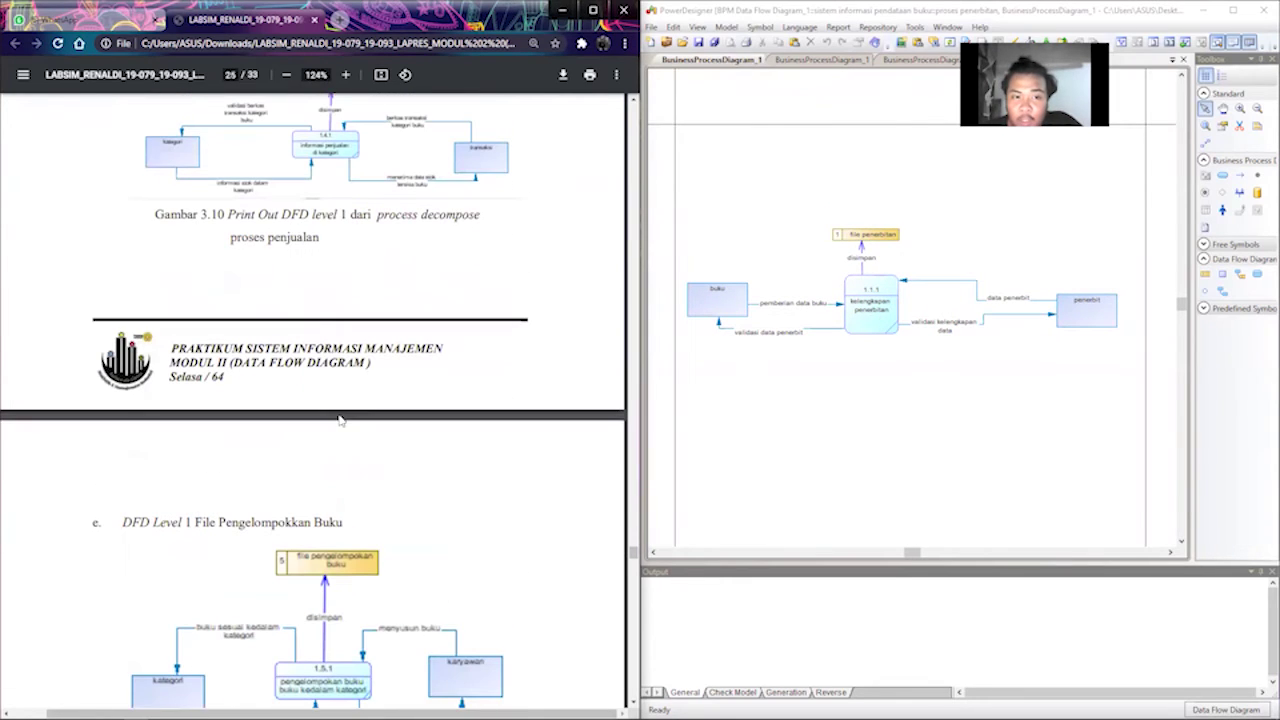
{"action": "scroll", "coordinate": [340, 420], "scroll_direction": "up", "scroll_amount": 3}
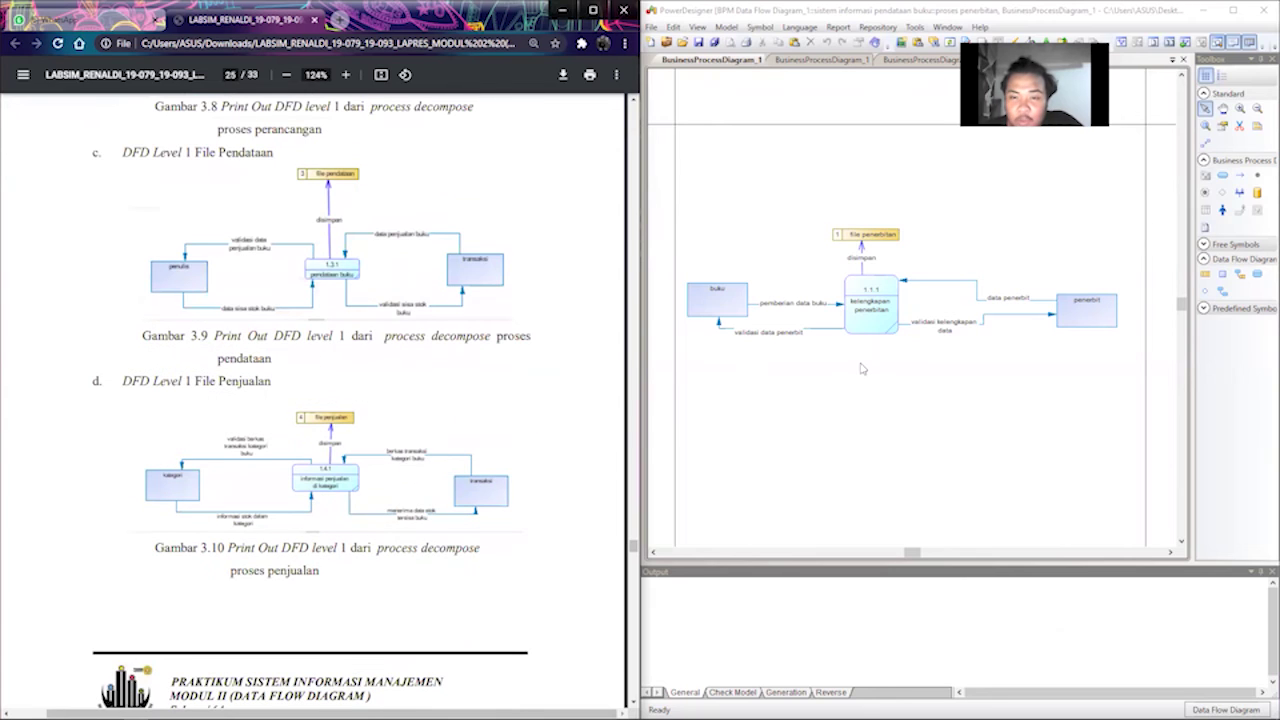
{"action": "left_click", "coordinate": [820, 60]}
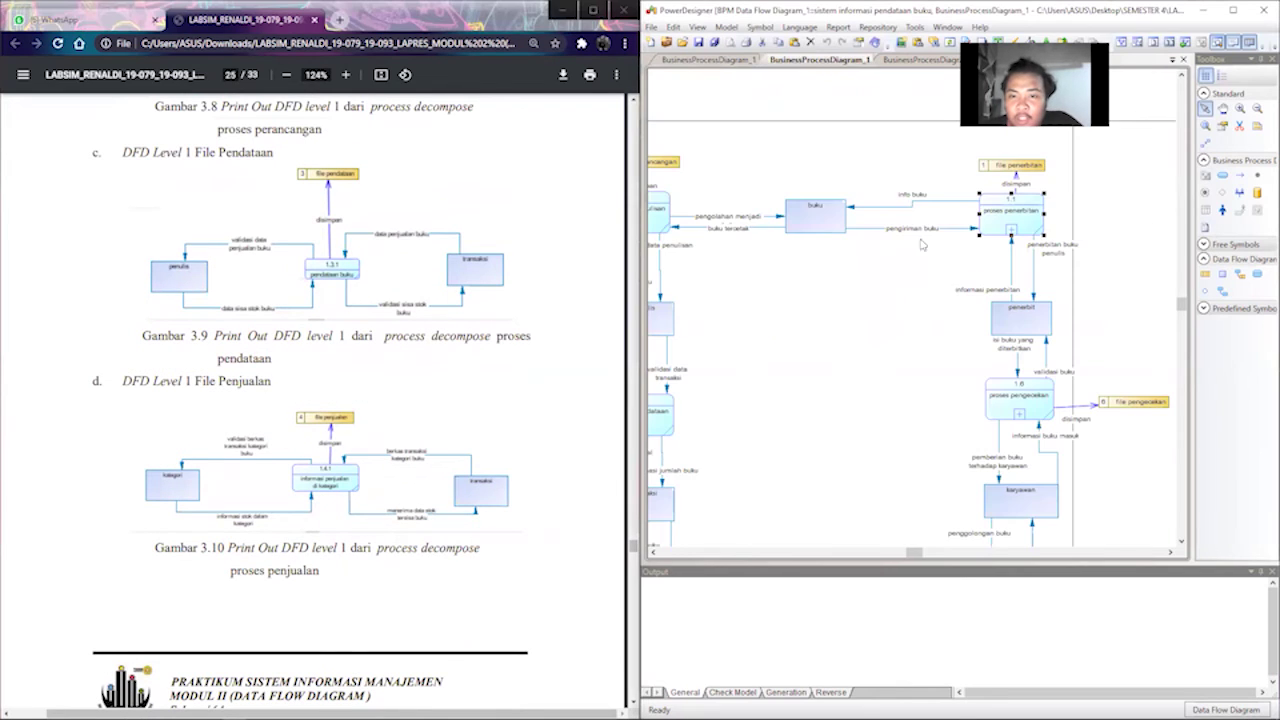
{"action": "scroll", "coordinate": [843, 377], "scroll_direction": "down", "scroll_amount": 1}
{"action": "scroll", "coordinate": [911, 380], "scroll_direction": "down", "scroll_amount": 1}
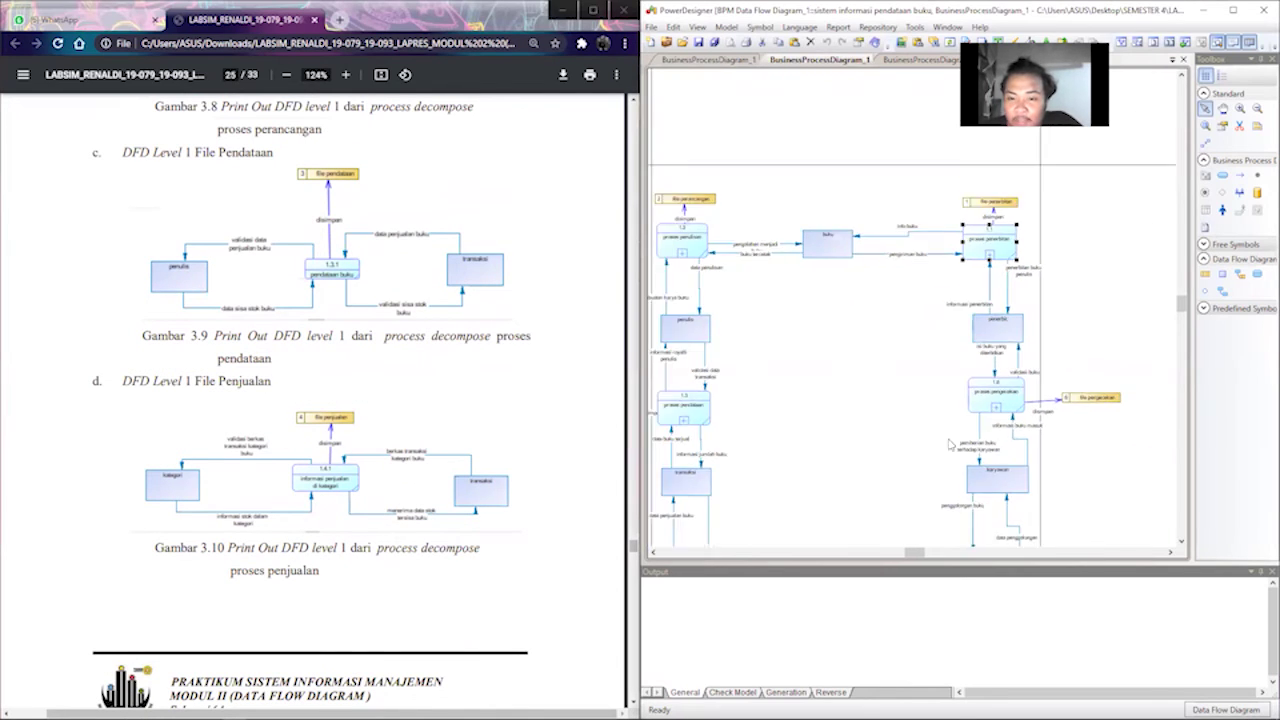
{"action": "left_click_drag", "start_coordinate": [918, 558], "coordinate": [917, 556]}
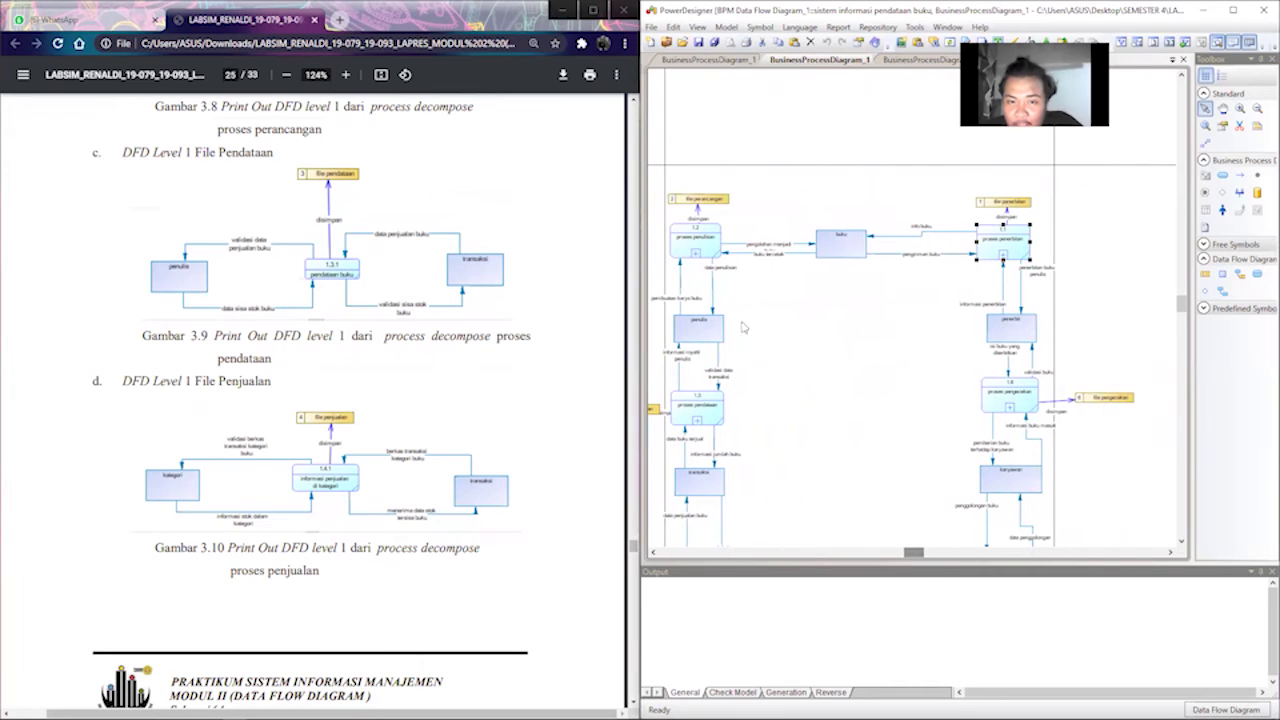
{"action": "scroll", "coordinate": [735, 340], "scroll_direction": "down", "scroll_amount": 5}
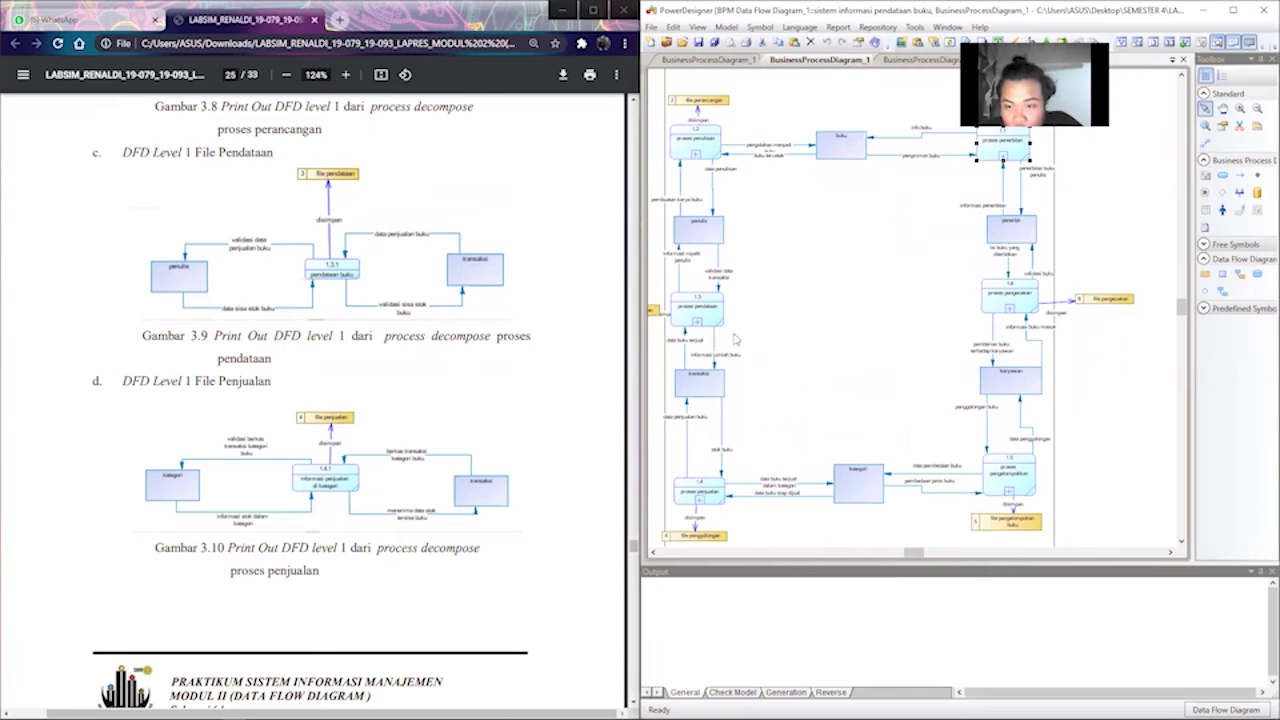
Maximize the report window and point out the heading of section a, DFD Level 1 File Penerbitan.
{"action": "scroll", "coordinate": [408, 497], "scroll_direction": "down", "scroll_amount": 8}
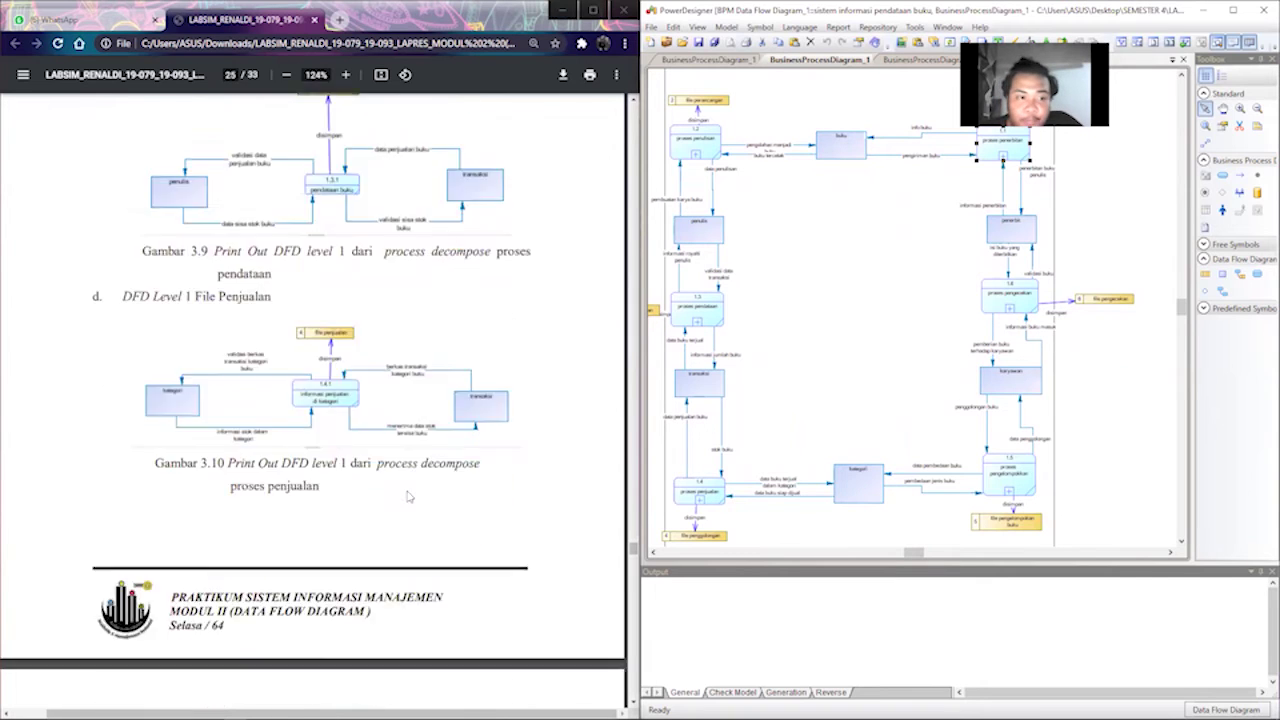
{"action": "scroll", "coordinate": [408, 497], "scroll_direction": "up", "scroll_amount": 8}
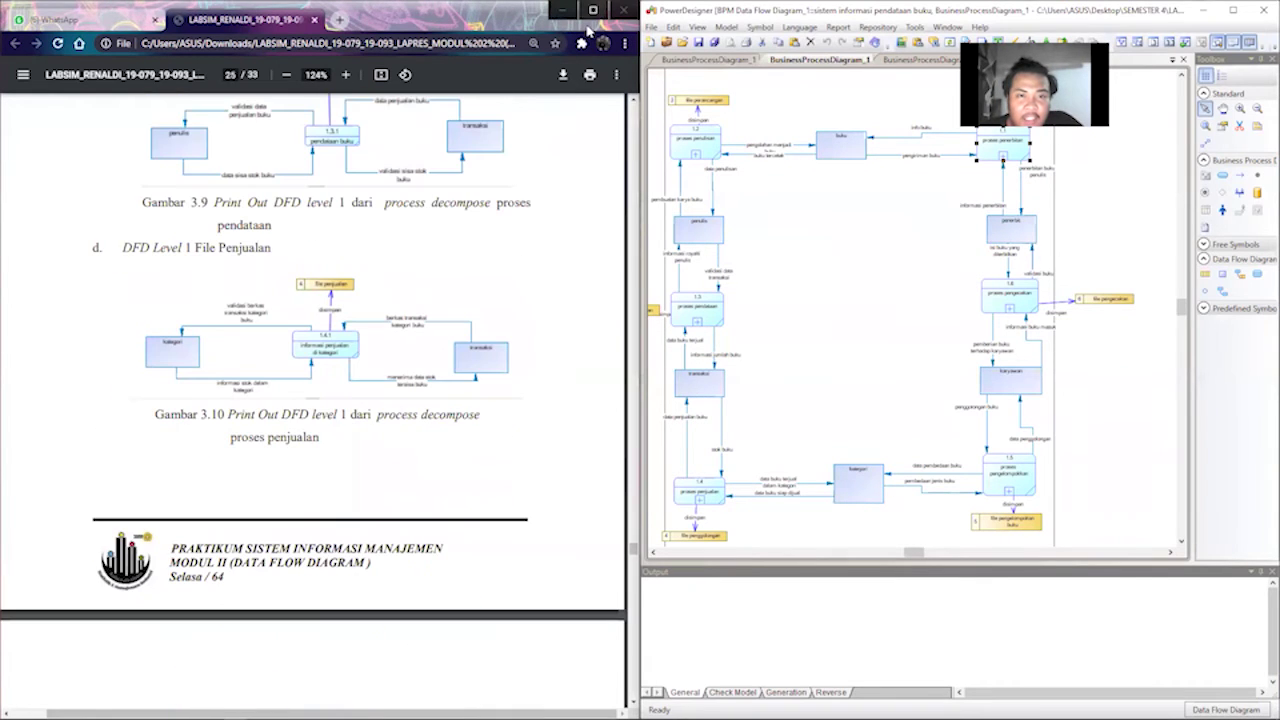
{"action": "left_click", "coordinate": [593, 10]}
{"action": "scroll", "coordinate": [700, 320], "scroll_direction": "up", "scroll_amount": 5}
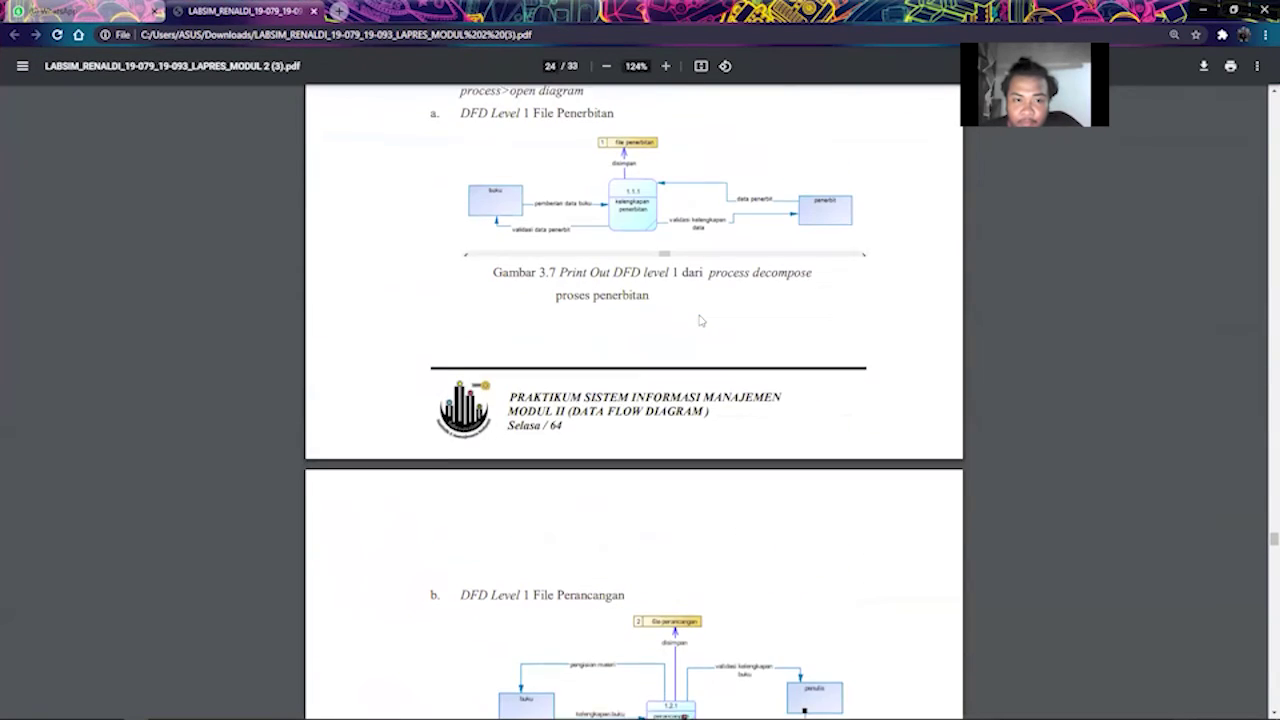
{"action": "scroll", "coordinate": [700, 320], "scroll_direction": "up", "scroll_amount": 2}
{"action": "left_click_drag", "start_coordinate": [490, 181], "coordinate": [597, 182]}
{"action": "left_click", "coordinate": [597, 182]}
Go through the report's DFD Level 1 sections b to f, from File Perancangan to Pengecekan, marking their headings.
{"action": "scroll", "coordinate": [560, 290], "scroll_direction": "down", "scroll_amount": 4}
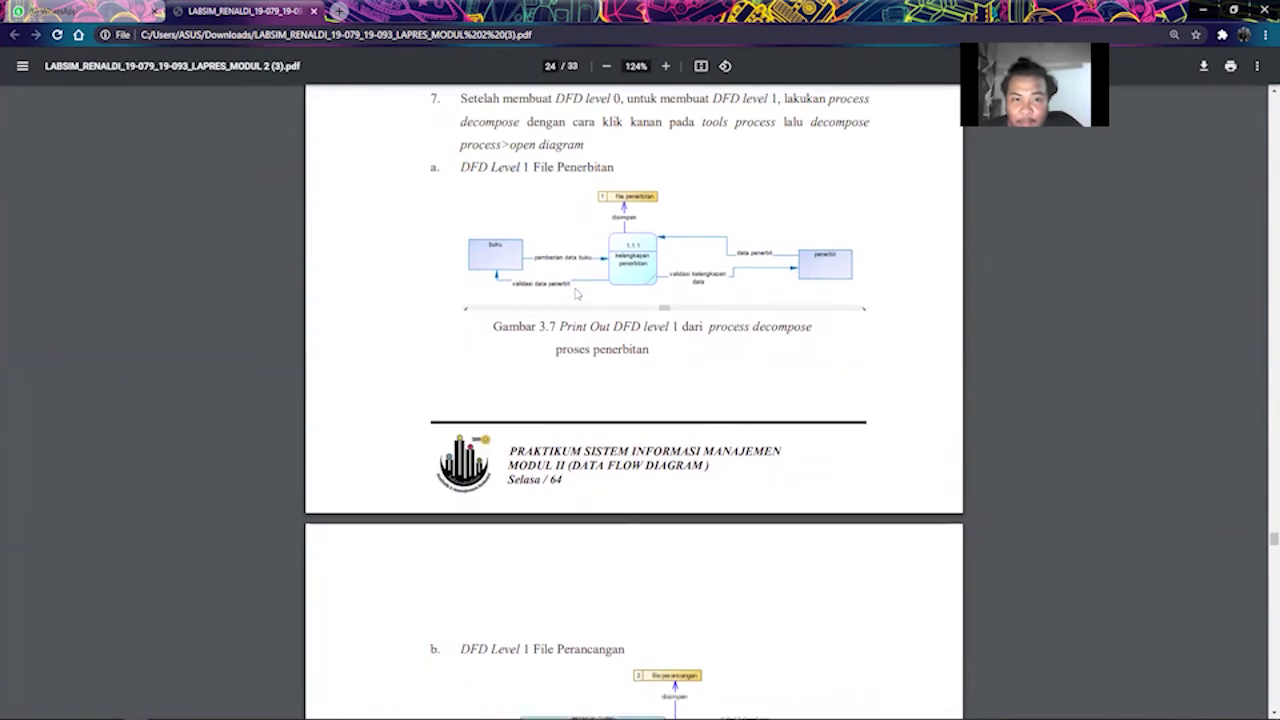
{"action": "left_click_drag", "start_coordinate": [524, 262], "coordinate": [628, 262]}
{"action": "left_click", "coordinate": [628, 262]}
{"action": "scroll", "coordinate": [565, 319], "scroll_direction": "down", "scroll_amount": 4}
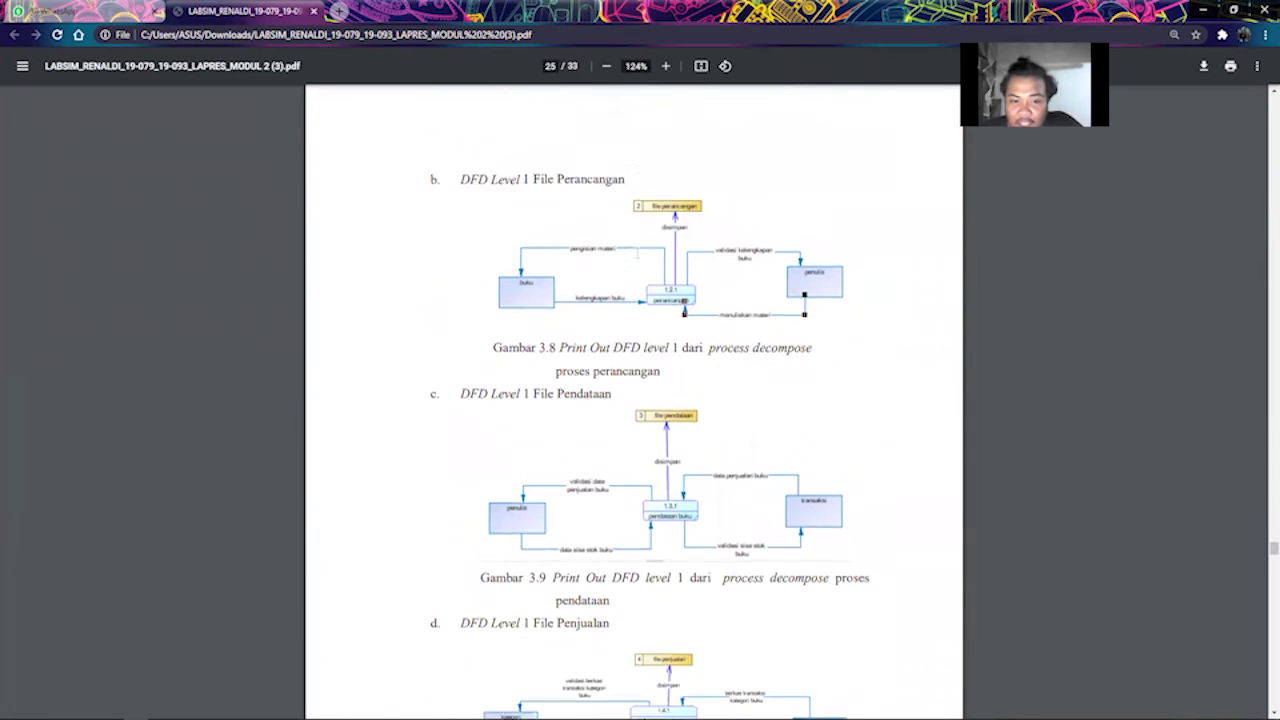
{"action": "left_click_drag", "start_coordinate": [527, 278], "coordinate": [572, 278]}
{"action": "scroll", "coordinate": [572, 278], "scroll_direction": "down", "scroll_amount": 3}
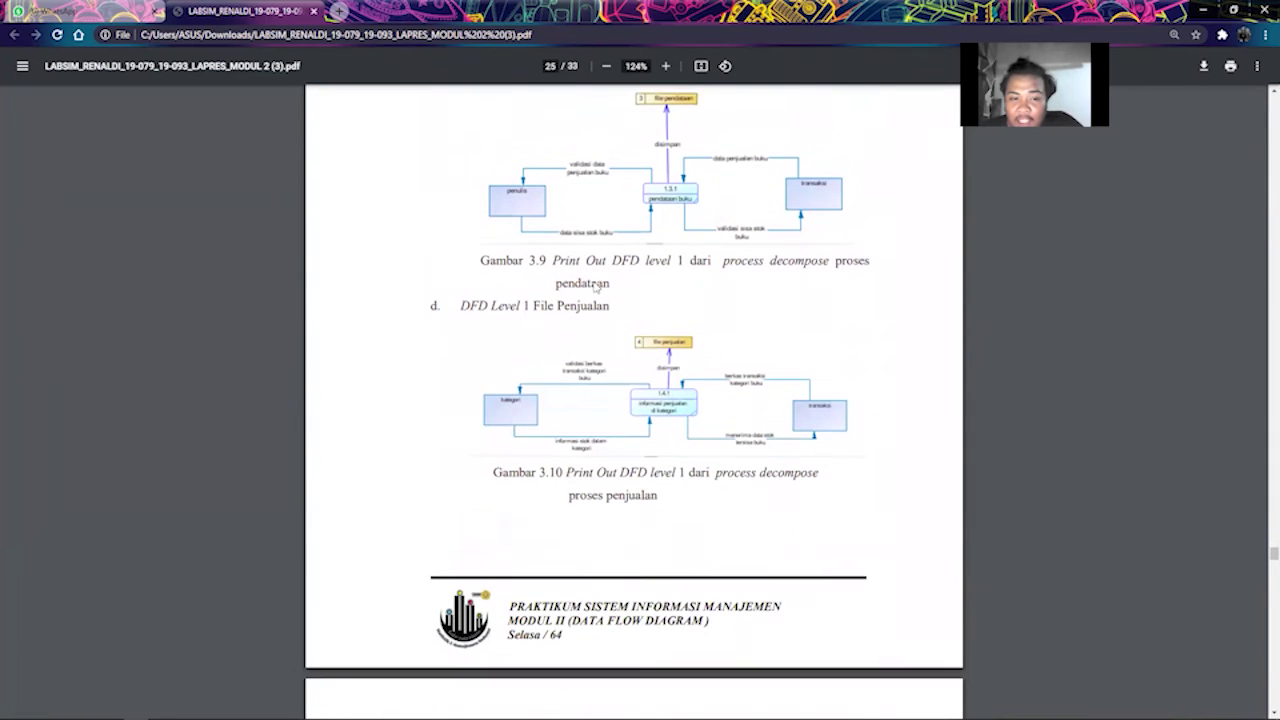
{"action": "left_click_drag", "start_coordinate": [491, 310], "coordinate": [616, 314]}
{"action": "scroll", "coordinate": [567, 313], "scroll_direction": "down", "scroll_amount": 5}
{"action": "scroll", "coordinate": [614, 314], "scroll_direction": "down", "scroll_amount": 4}
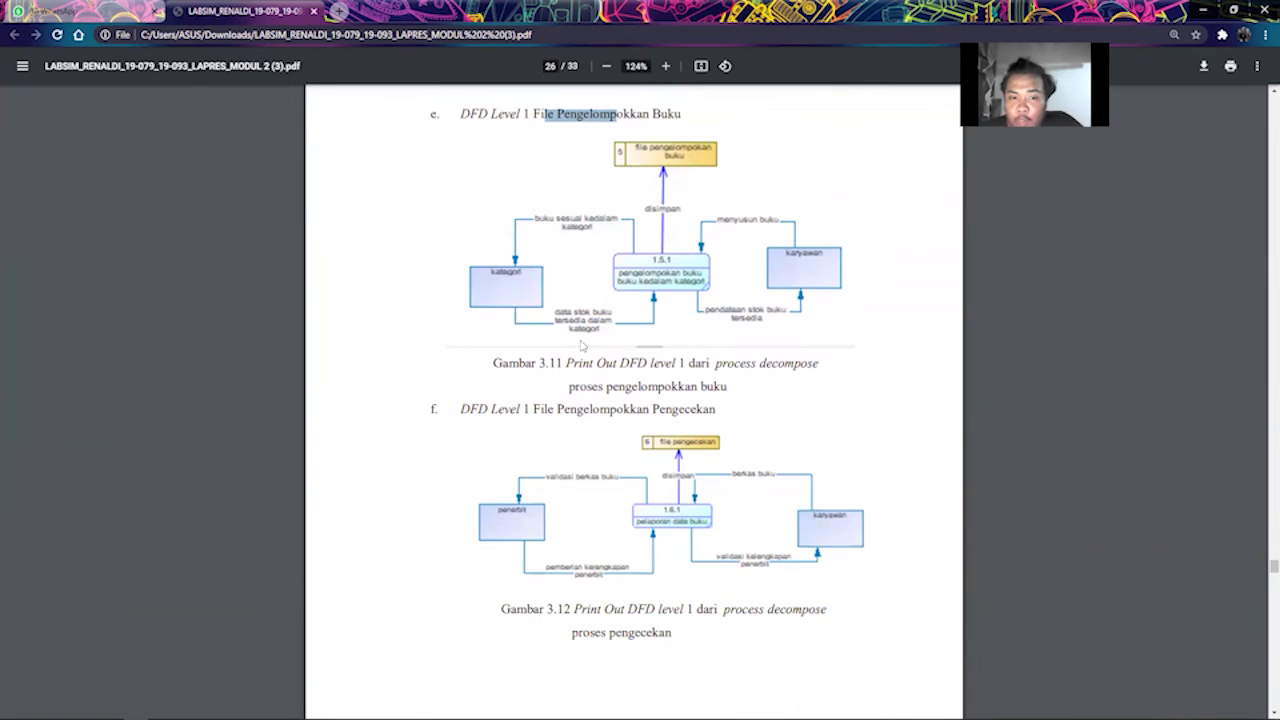
{"action": "left_click_drag", "start_coordinate": [541, 410], "coordinate": [622, 411]}
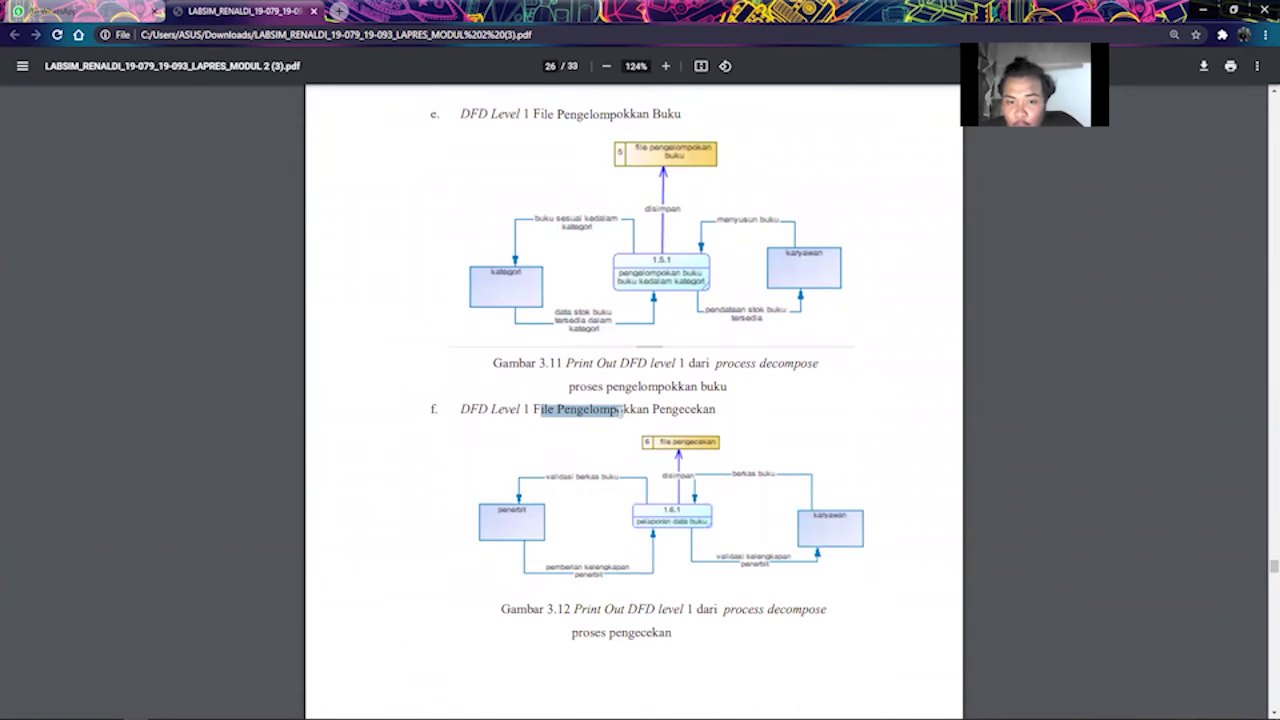
Examine the output printouts in section IV of the report, the context diagram in Gambar 4.1 and DFD level 0 in Gambar 4.2.
{"action": "scroll", "coordinate": [622, 411], "scroll_direction": "down", "scroll_amount": 10}
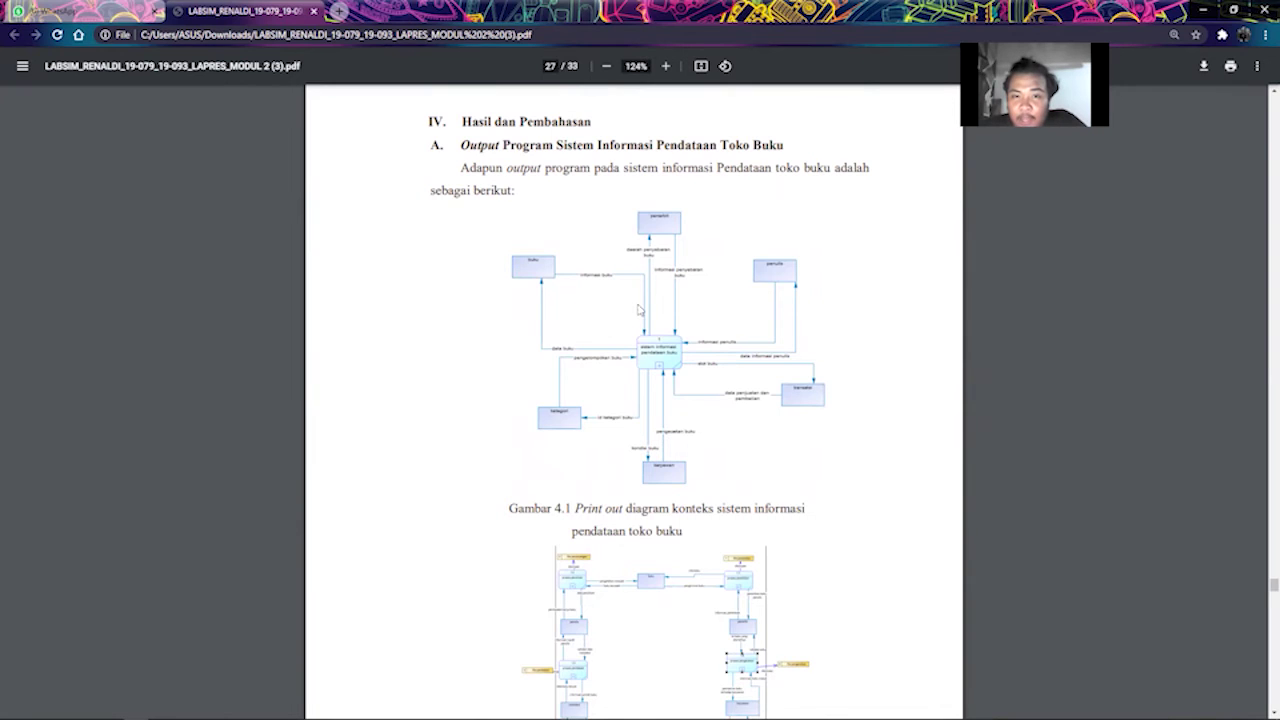
{"action": "scroll", "coordinate": [640, 310], "scroll_direction": "up", "scroll_amount": 1}
{"action": "scroll", "coordinate": [643, 317], "scroll_direction": "down", "scroll_amount": 1}
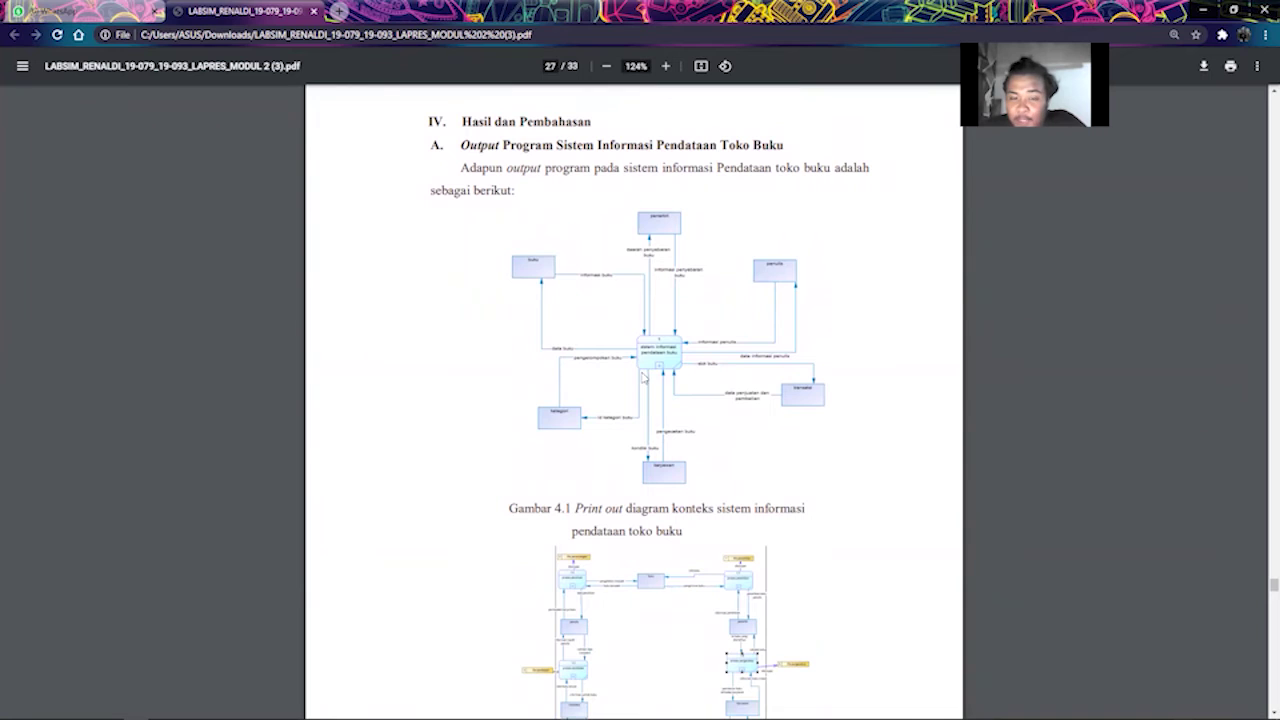
{"action": "scroll", "coordinate": [643, 377], "scroll_direction": "down", "scroll_amount": 6}
{"action": "scroll", "coordinate": [643, 377], "scroll_direction": "up", "scroll_amount": 1, "text": "ctrl"}
{"action": "scroll", "coordinate": [643, 377], "scroll_direction": "up", "scroll_amount": 3}
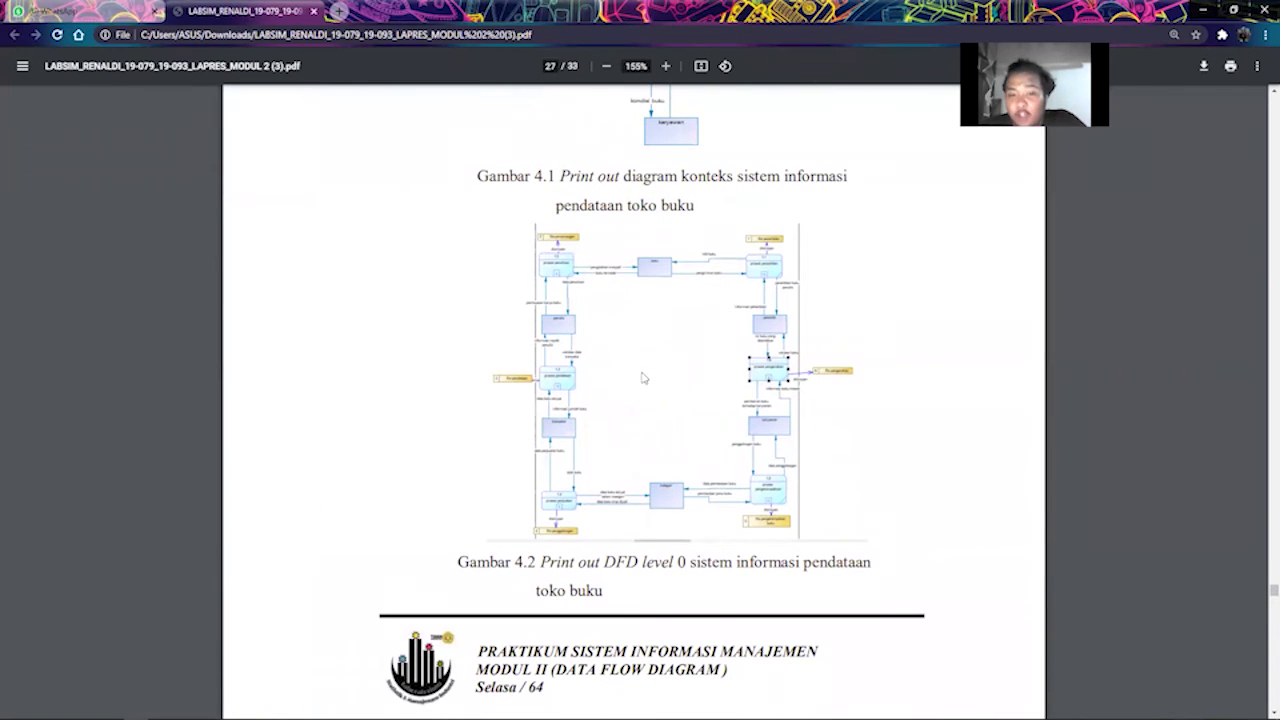
Go through the DFD level 1 printouts from Gambar 4.3, proses penerbitan, to Gambar 4.8, proses pengecekan.
{"action": "scroll", "coordinate": [643, 377], "scroll_direction": "down", "scroll_amount": 7}
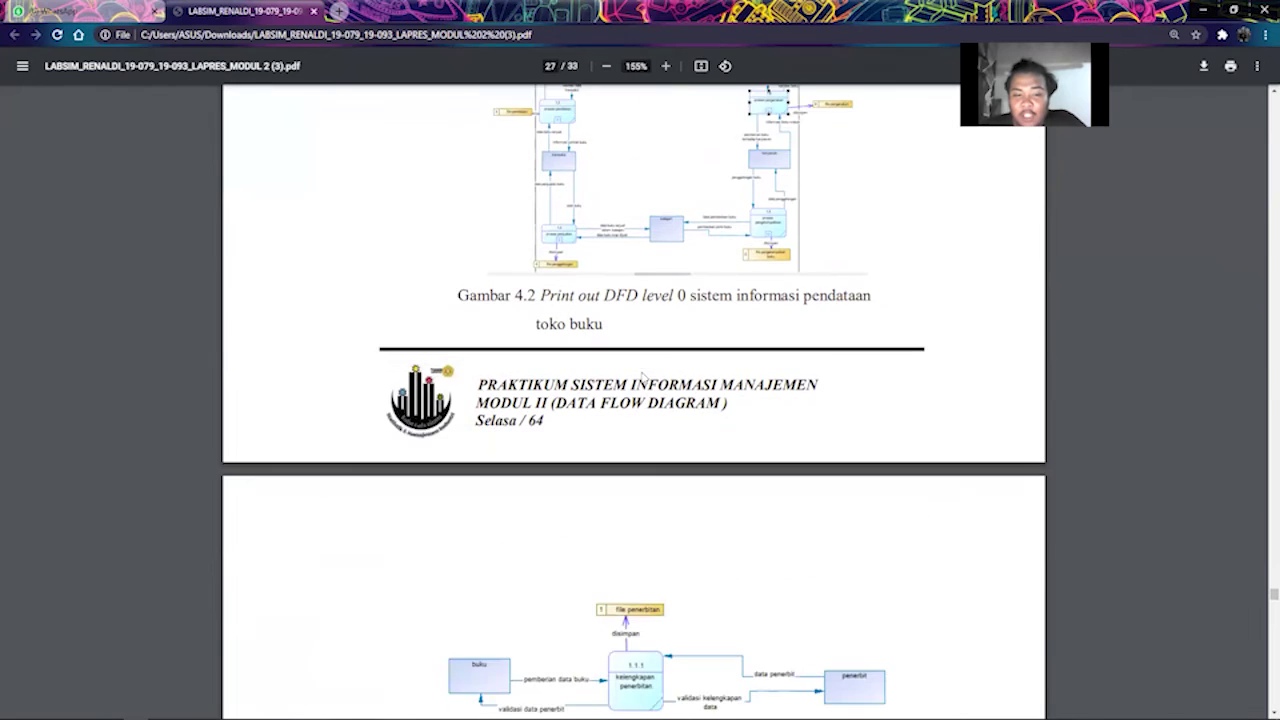
{"action": "scroll", "coordinate": [644, 373], "scroll_direction": "down", "scroll_amount": 3}
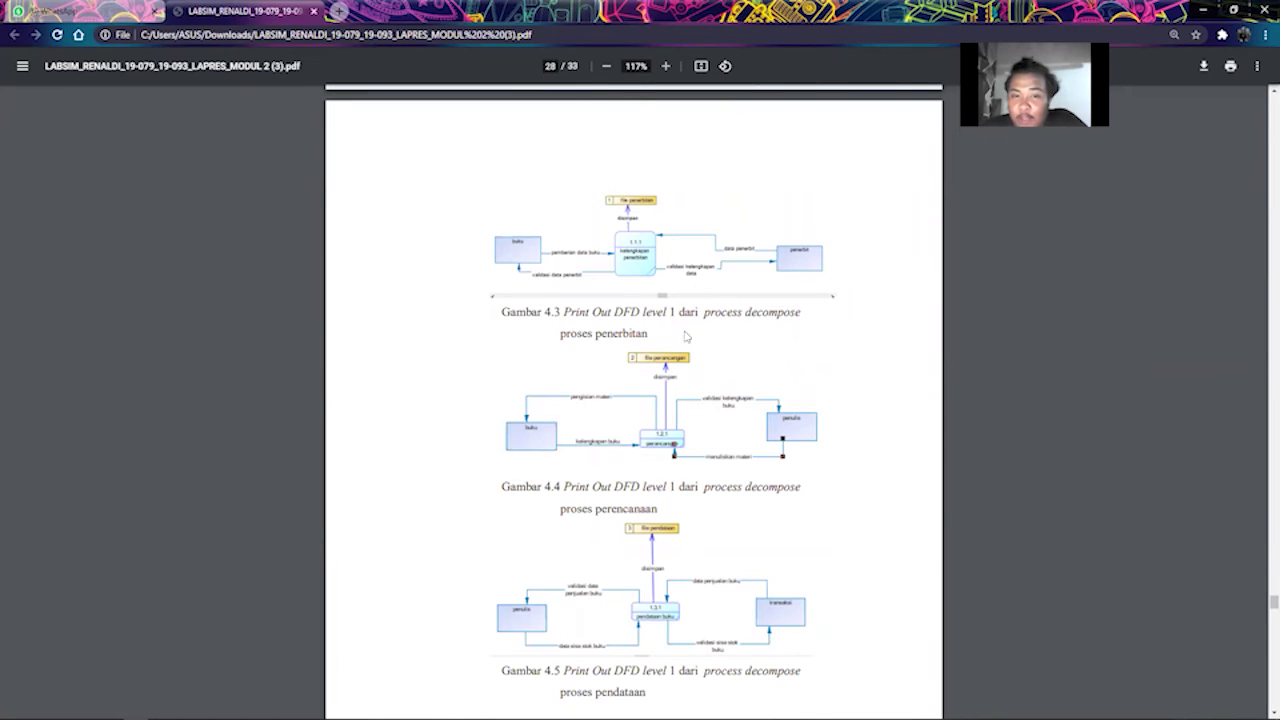
{"action": "scroll", "coordinate": [612, 363], "scroll_direction": "down", "scroll_amount": 2}
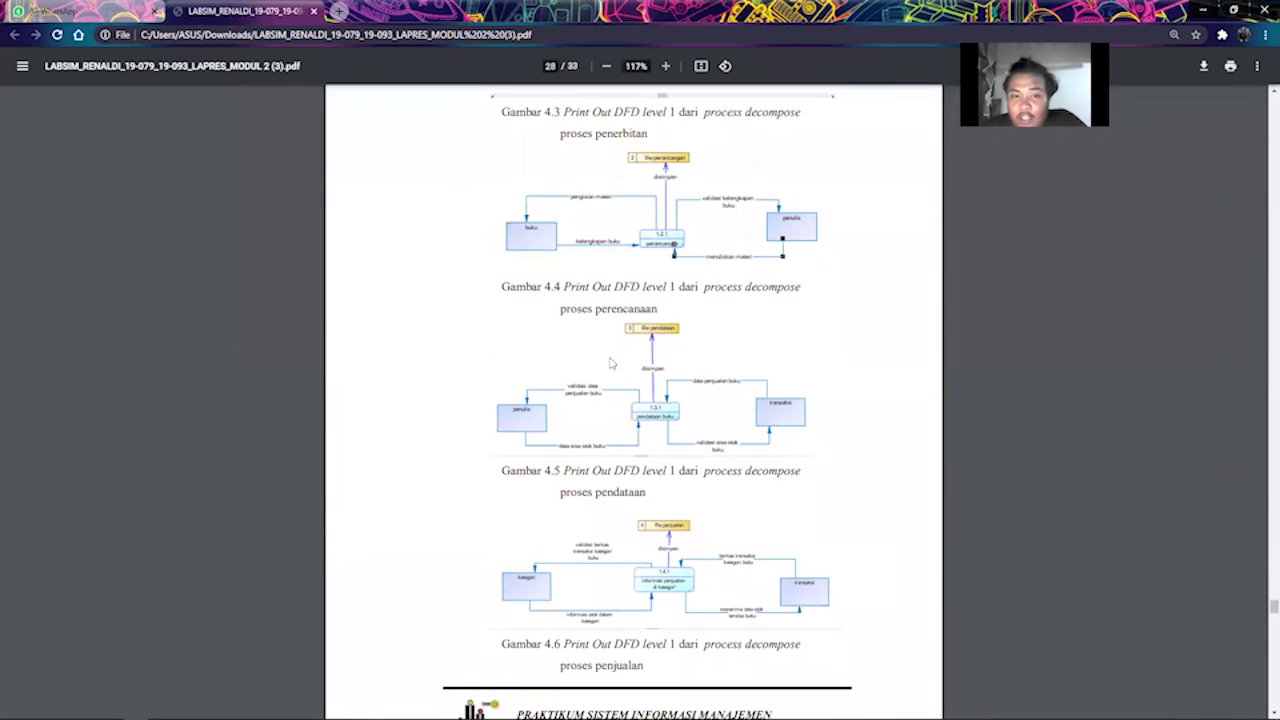
{"action": "scroll", "coordinate": [612, 363], "scroll_direction": "down", "scroll_amount": 2}
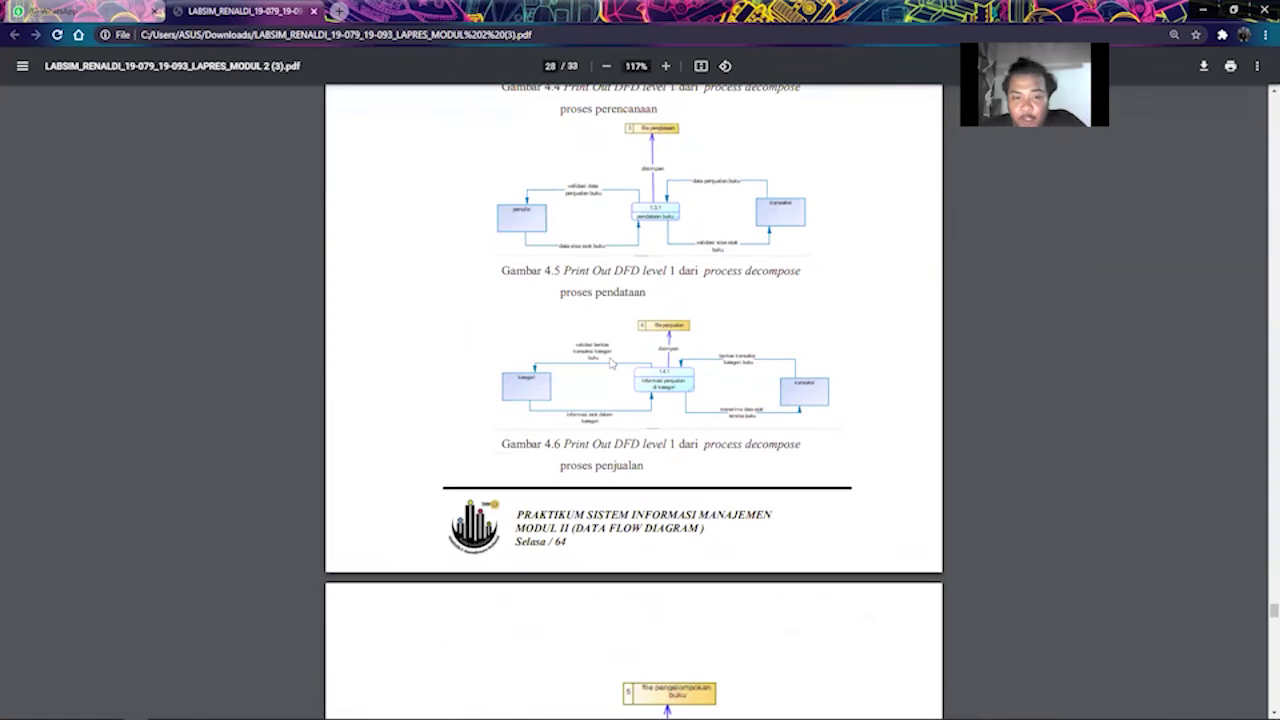
{"action": "scroll", "coordinate": [612, 363], "scroll_direction": "down", "scroll_amount": 5}
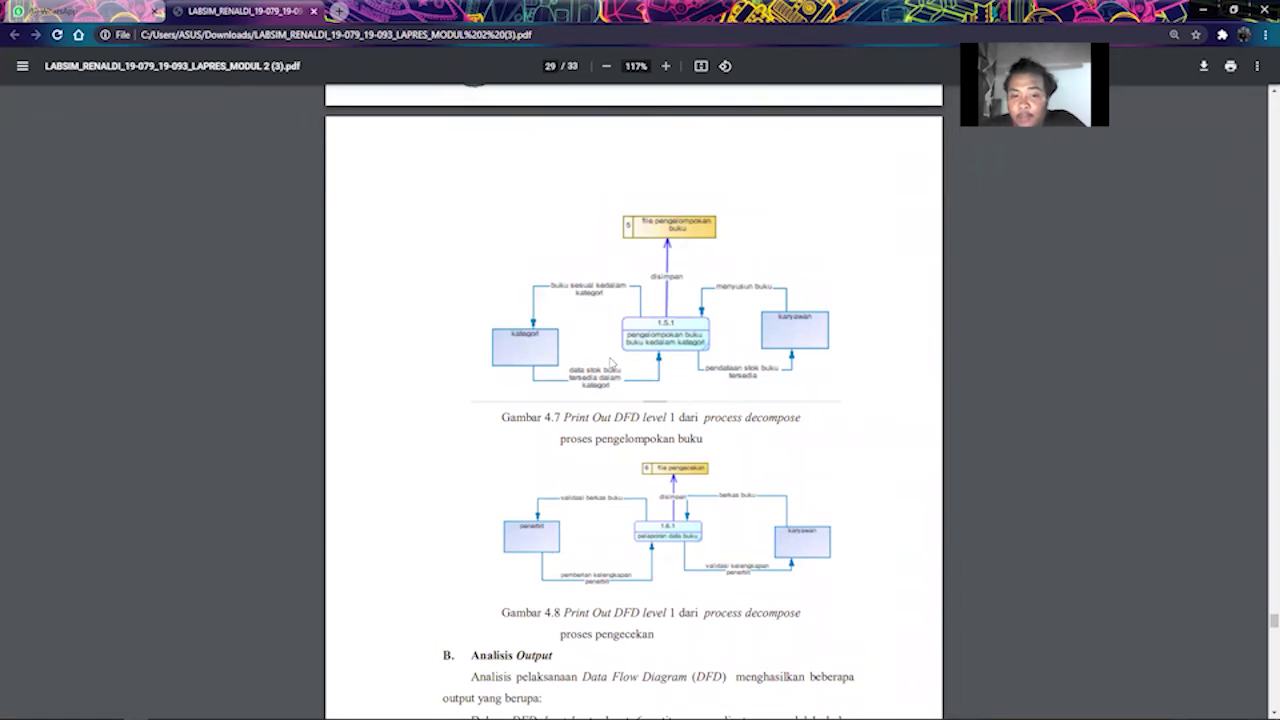
Read the Analisis Output section enlarged, covering the DFD konteks, DFD level 0 and DFD level 1 bullets.
{"action": "scroll", "coordinate": [612, 363], "scroll_direction": "down", "scroll_amount": 3}
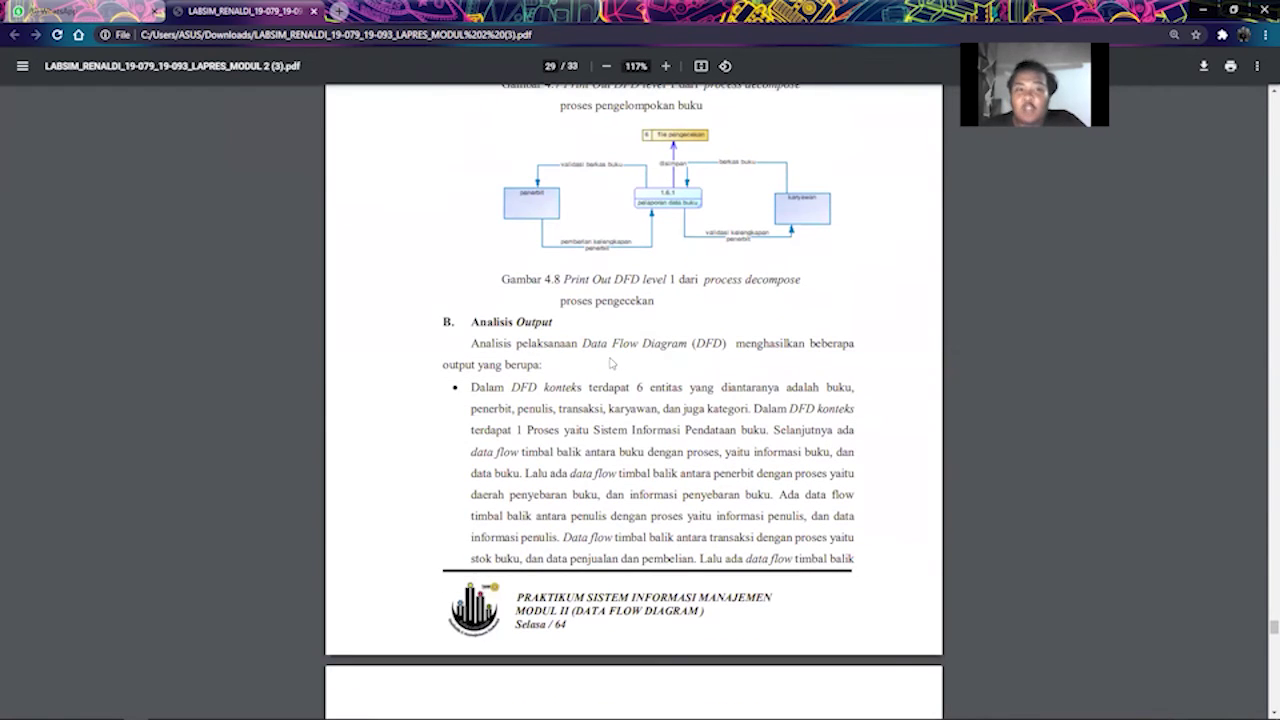
{"action": "scroll", "coordinate": [612, 363], "scroll_direction": "up", "scroll_amount": 3, "text": "ctrl"}
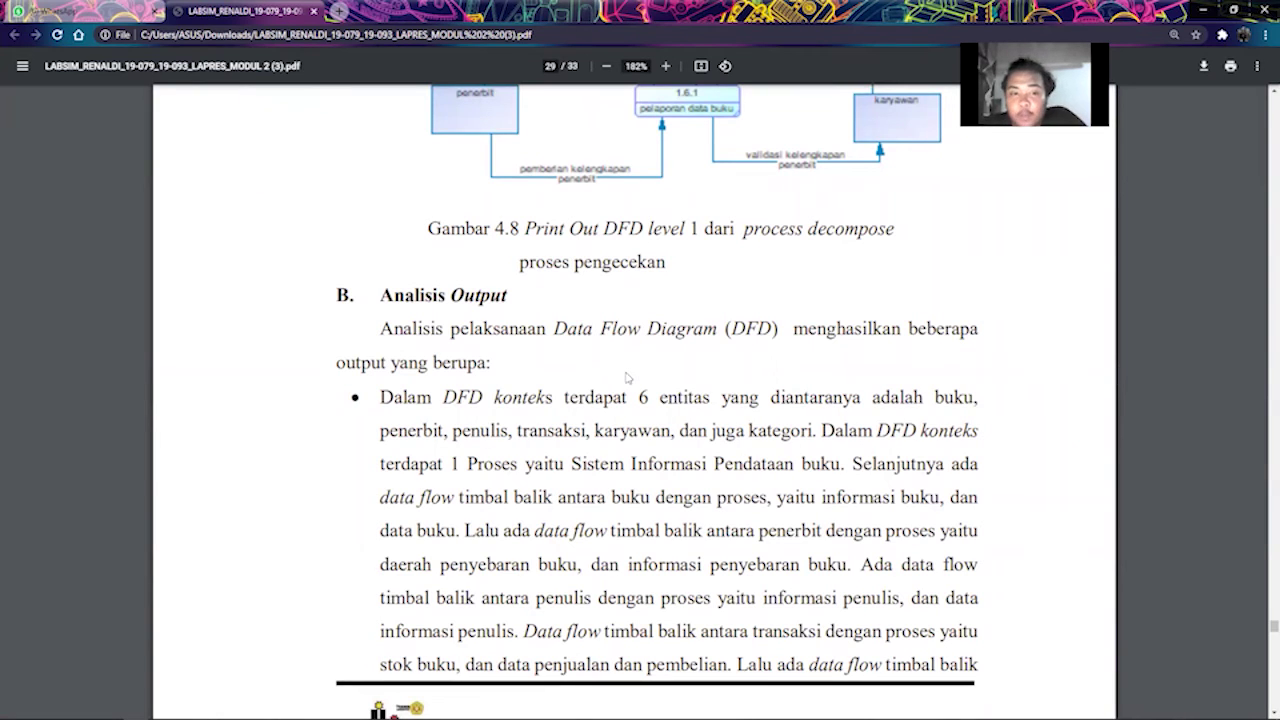
{"action": "scroll", "coordinate": [628, 377], "scroll_direction": "down", "scroll_amount": 1}
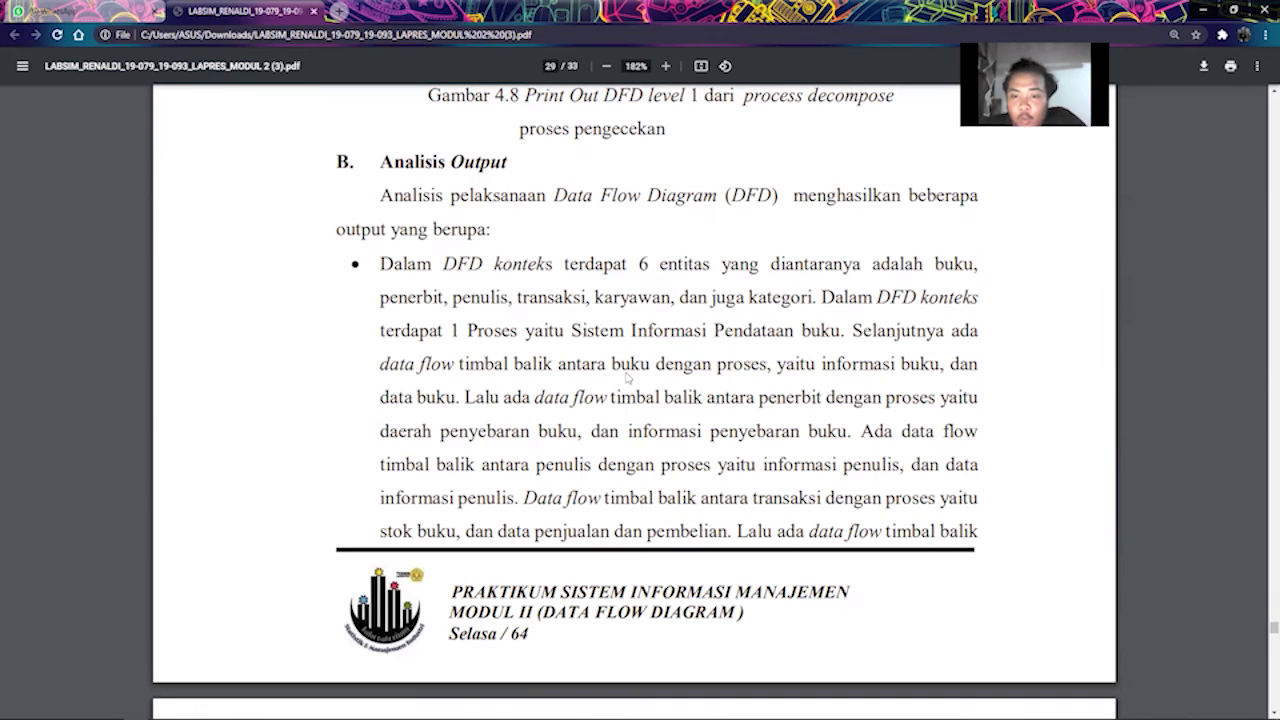
{"action": "scroll", "coordinate": [628, 377], "scroll_direction": "down", "scroll_amount": 1}
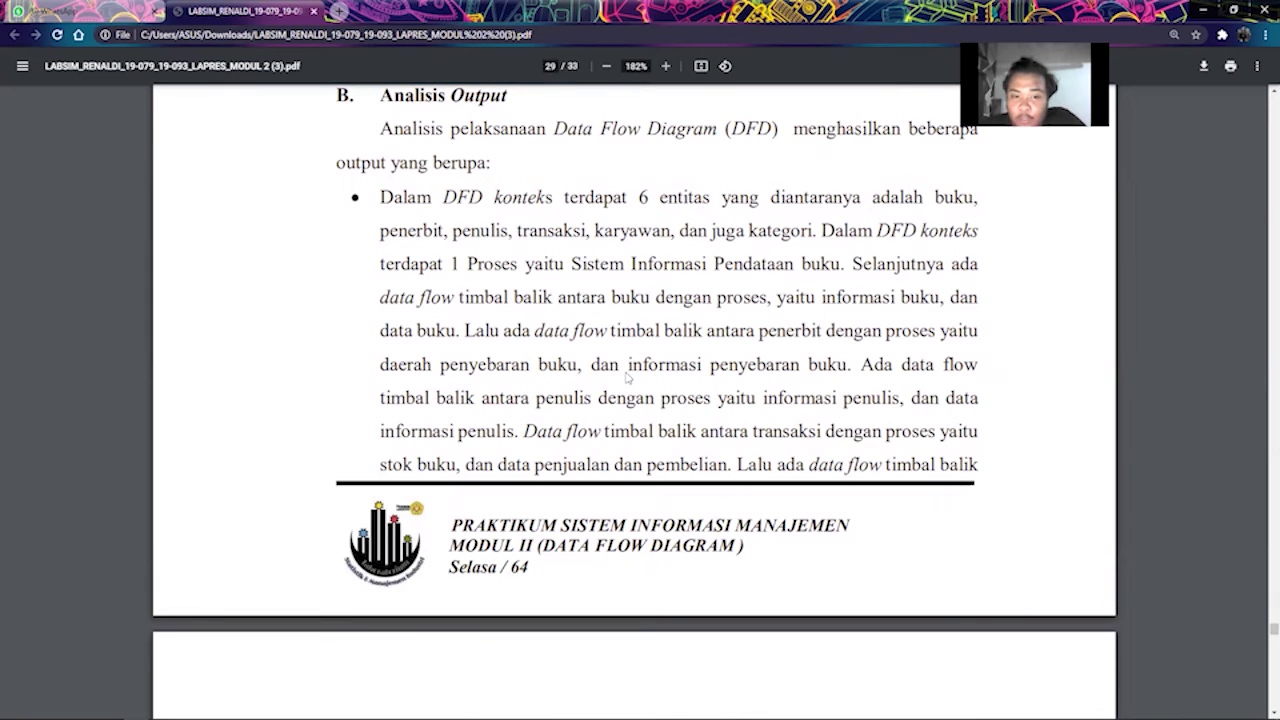
{"action": "scroll", "coordinate": [628, 377], "scroll_direction": "down", "scroll_amount": 3}
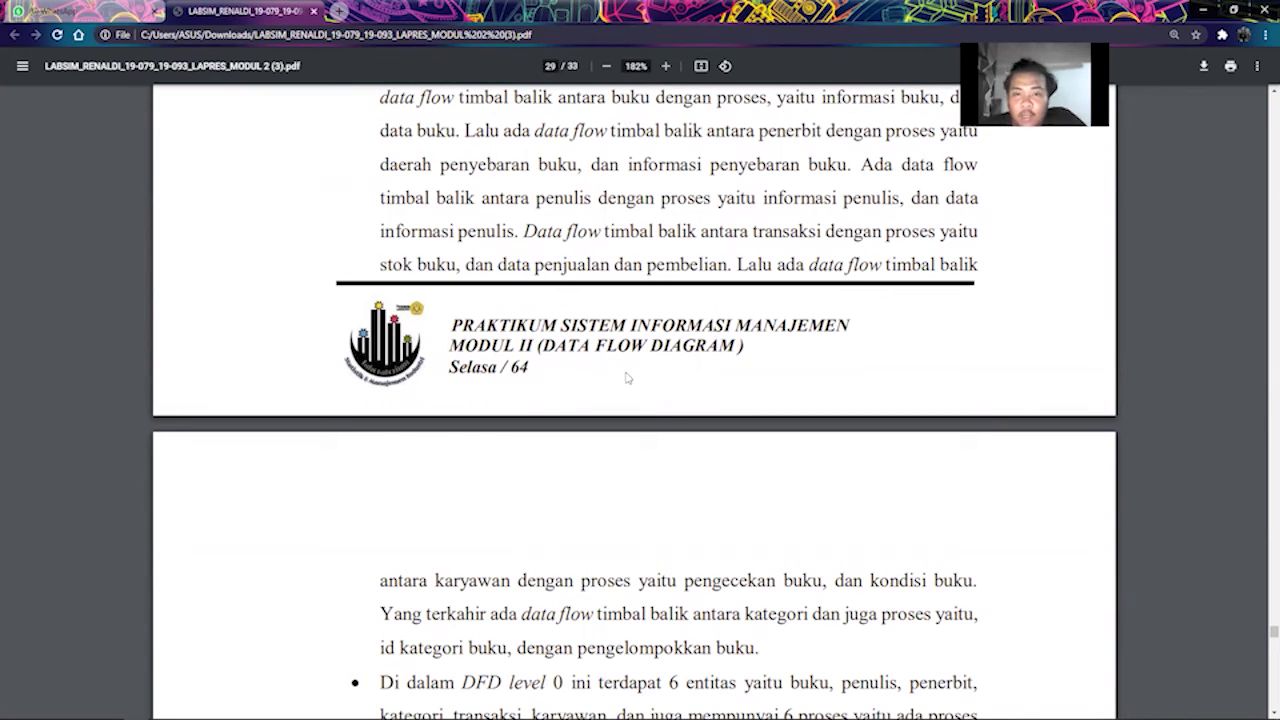
{"action": "scroll", "coordinate": [627, 377], "scroll_direction": "down", "scroll_amount": 3}
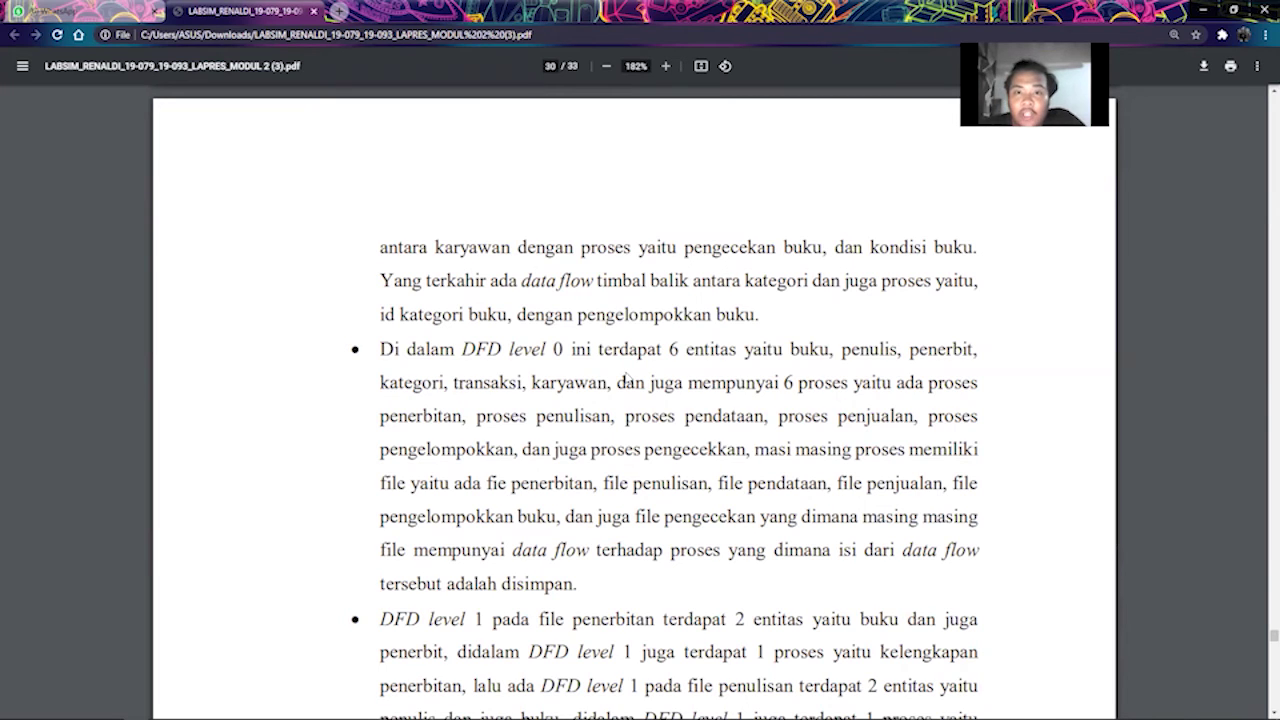
{"action": "scroll", "coordinate": [627, 379], "scroll_direction": "down", "scroll_amount": 1}
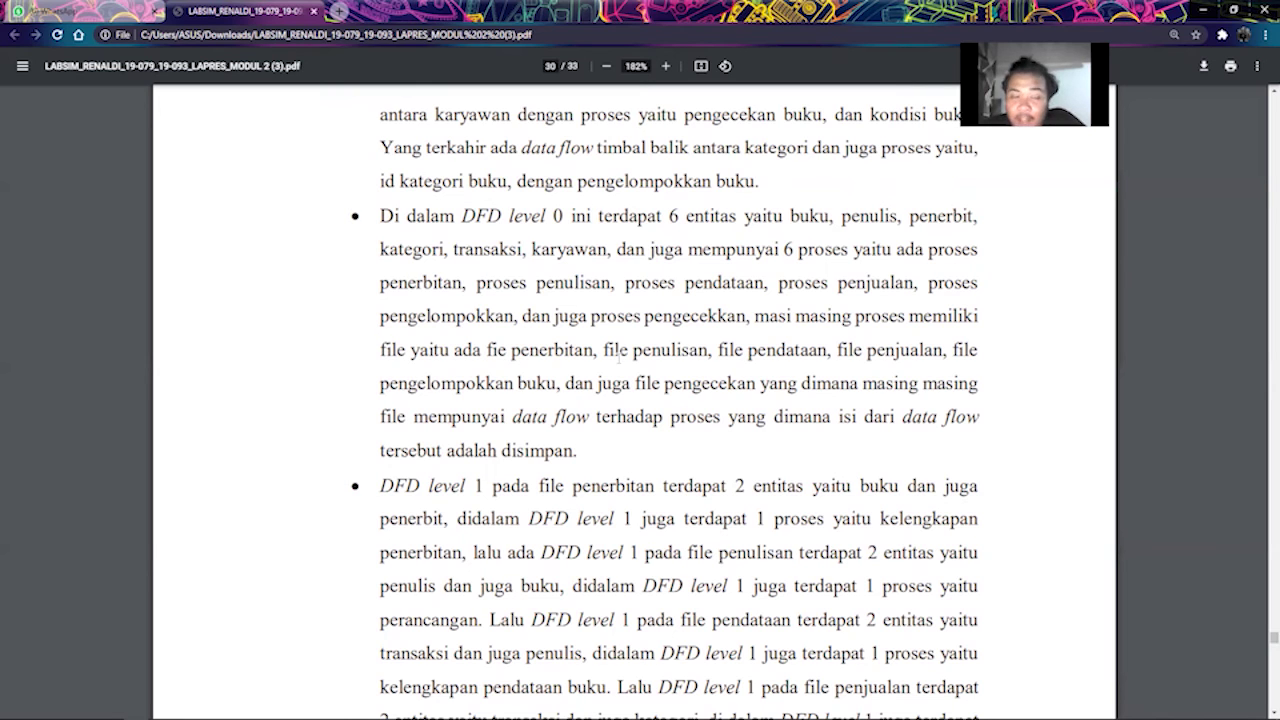
{"action": "scroll", "coordinate": [617, 357], "scroll_direction": "down", "scroll_amount": 3}
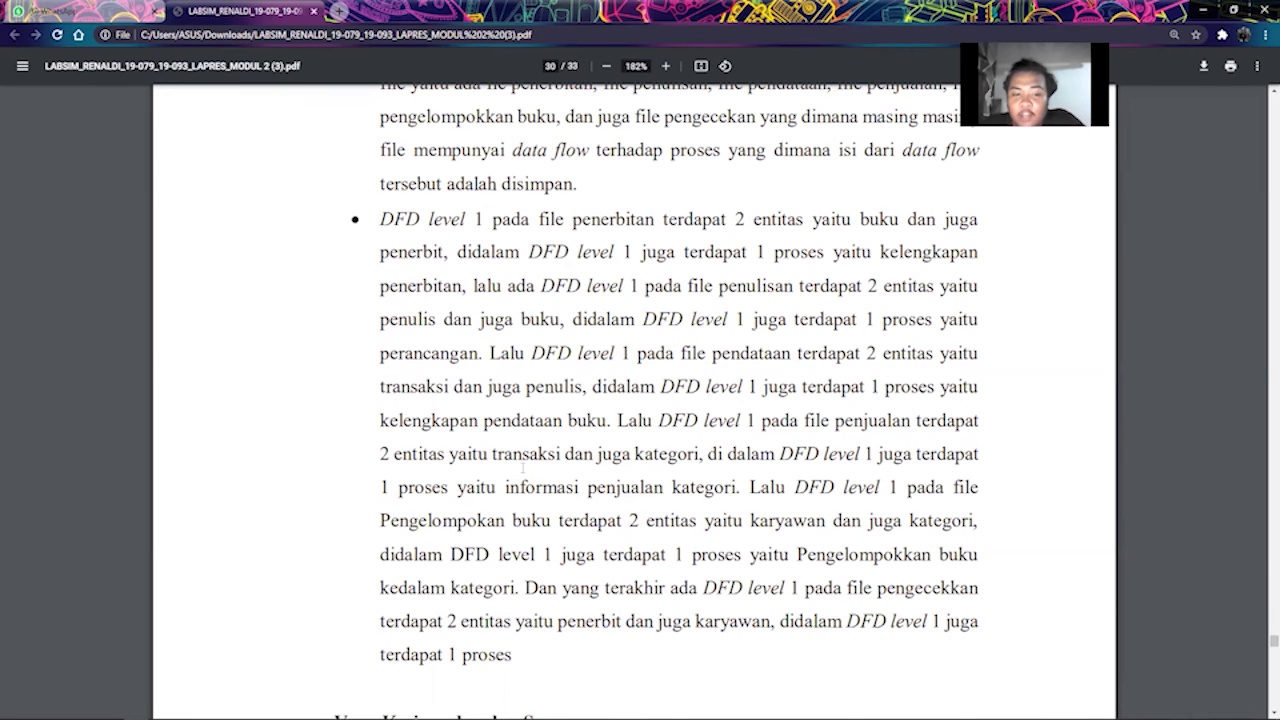
Read section V, Kesimpulan dan Saran, in Adobe Reader, from the first conclusion to the last suggestion.
{"action": "scroll", "coordinate": [522, 467], "scroll_direction": "down", "scroll_amount": 3}
{"action": "scroll", "coordinate": [522, 467], "scroll_direction": "down", "scroll_amount": 6}
{"action": "scroll", "coordinate": [522, 467], "scroll_direction": "up", "scroll_amount": 2}
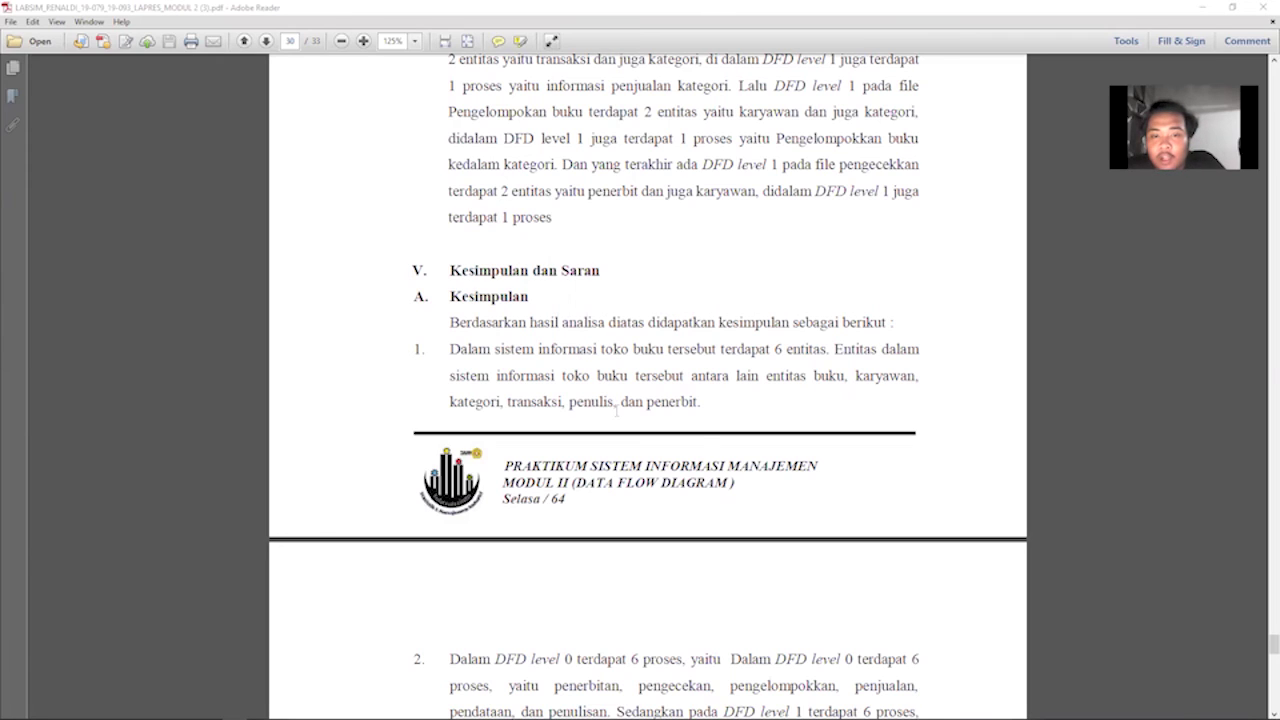
{"action": "scroll", "coordinate": [617, 411], "scroll_direction": "down", "scroll_amount": 2}
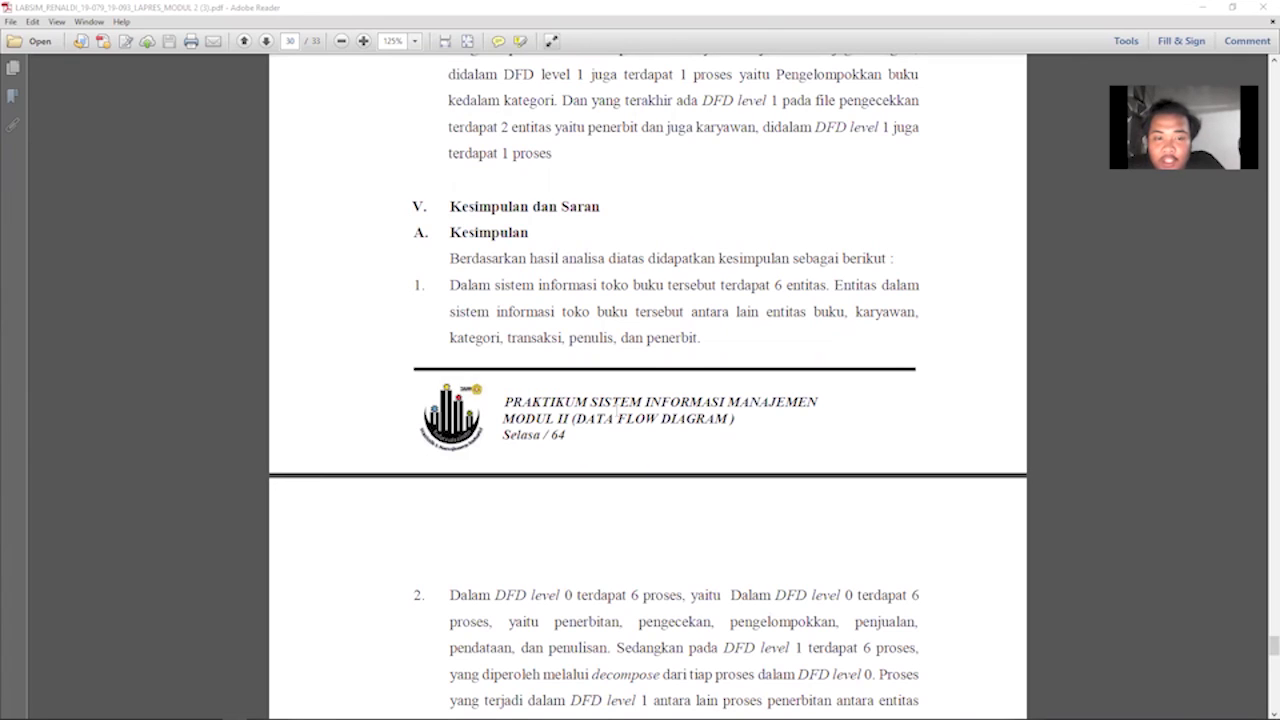
{"action": "scroll", "coordinate": [620, 410], "scroll_direction": "down", "scroll_amount": 8}
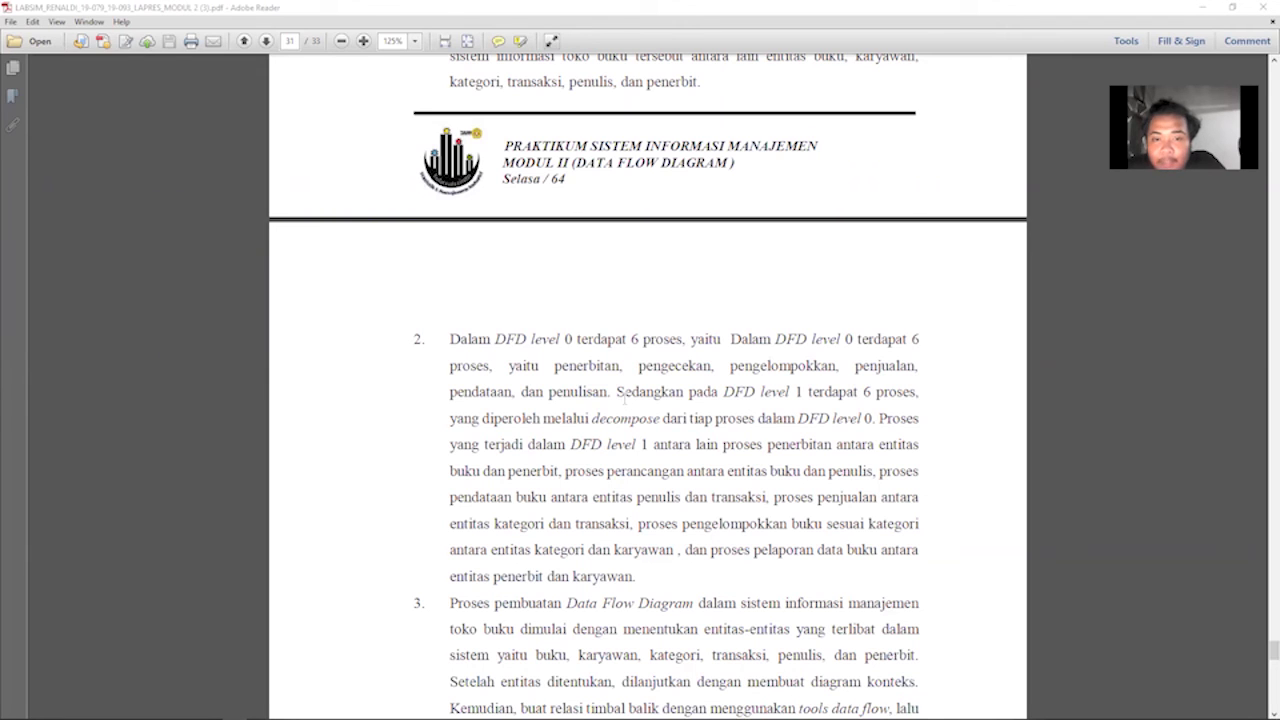
{"action": "scroll", "coordinate": [624, 397], "scroll_direction": "down", "scroll_amount": 5}
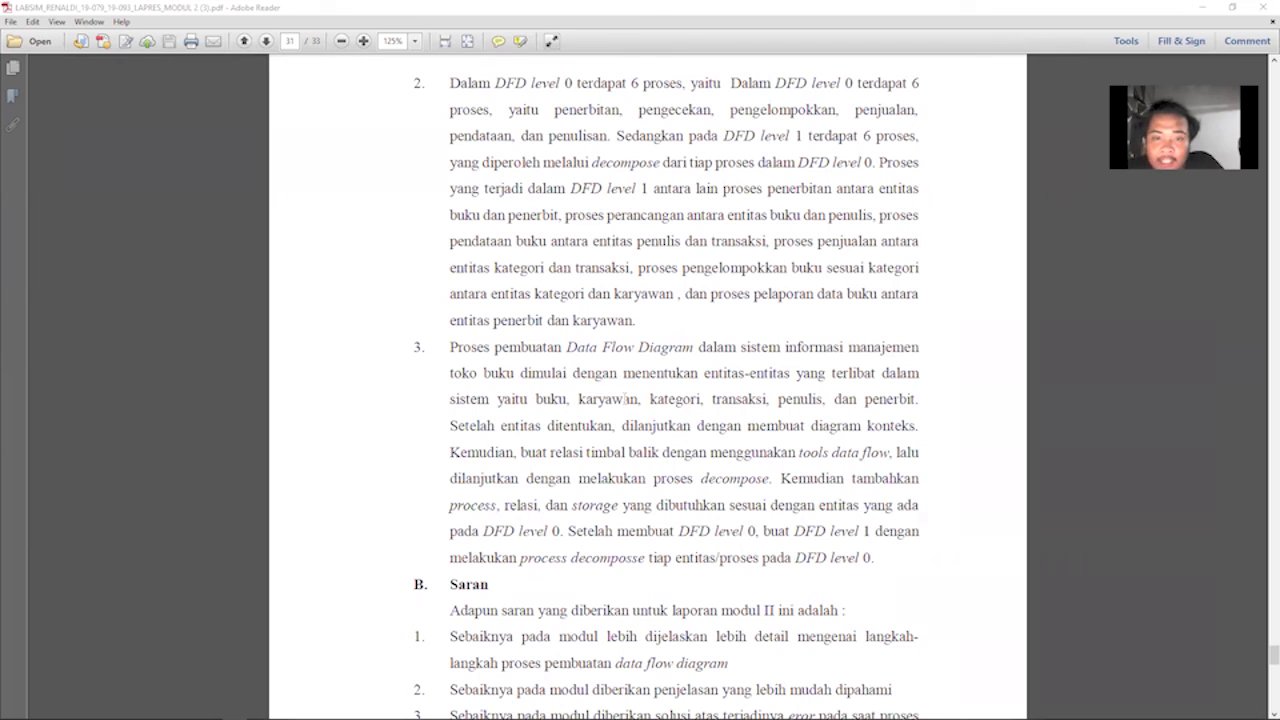
{"action": "scroll", "coordinate": [602, 404], "scroll_direction": "down", "scroll_amount": 2}
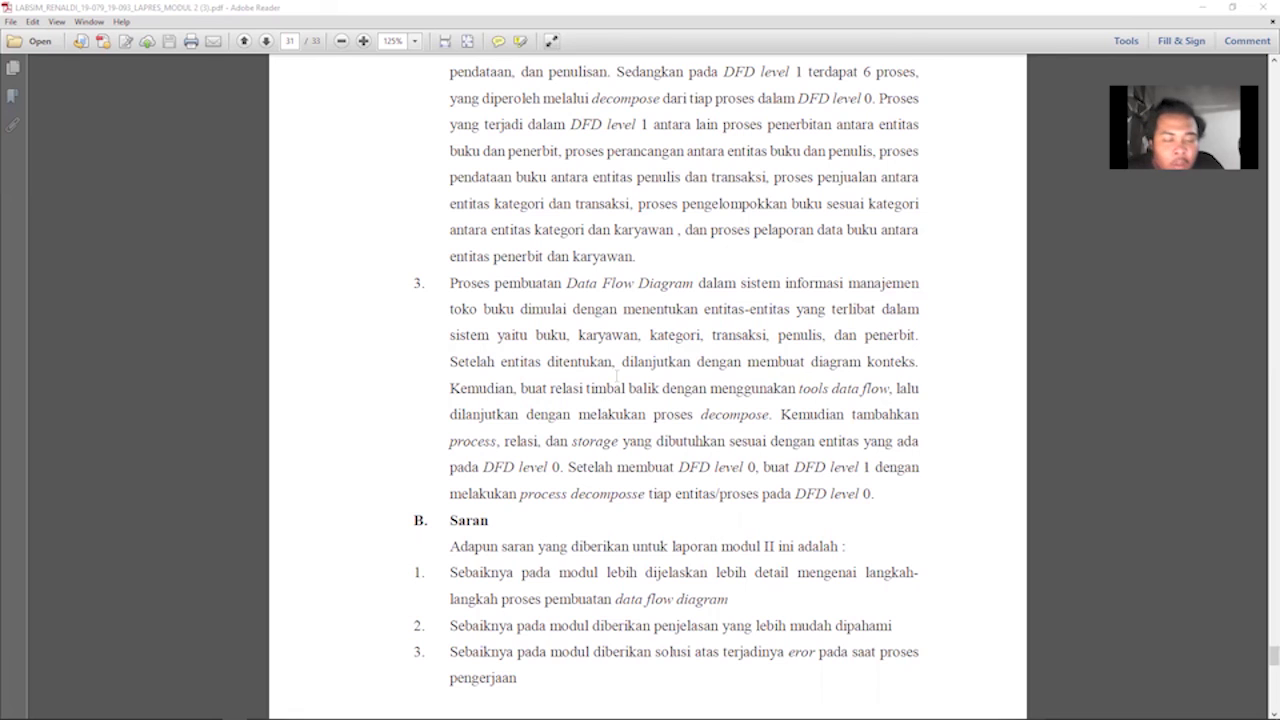
{"action": "scroll", "coordinate": [616, 375], "scroll_direction": "down", "scroll_amount": 2}
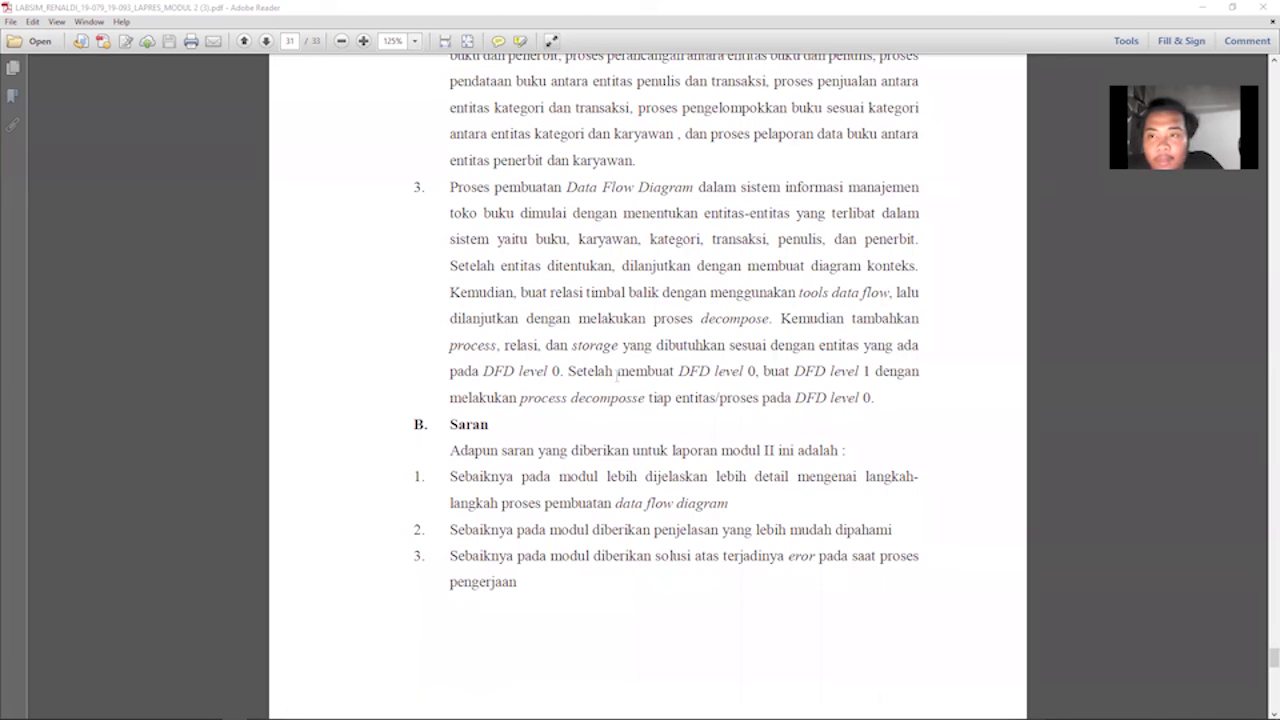